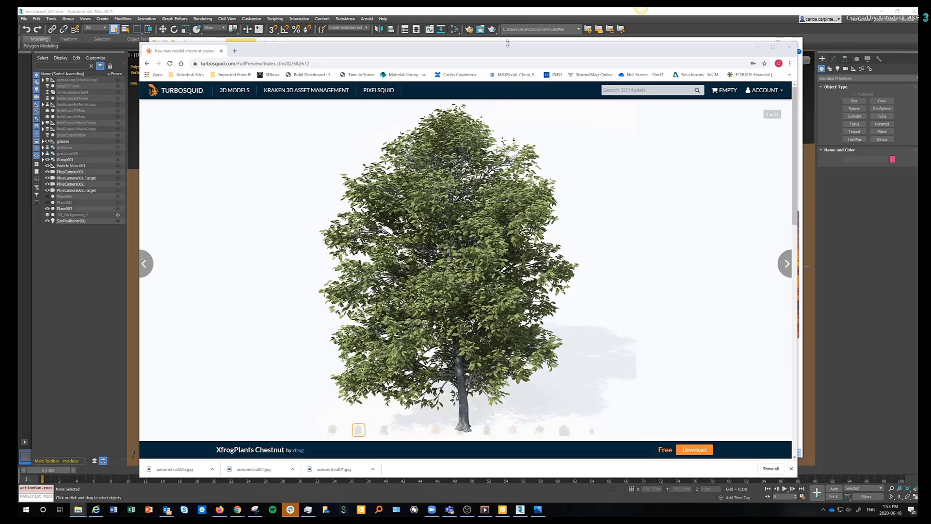
# Step: Switch from the chestnut tree page to the autumnLeaves folder and review the autumn foliage reference photos, starting with autumnLeaf04.jpg
pyautogui.moveTo(519, 45); pyautogui.dragTo(536, 38)
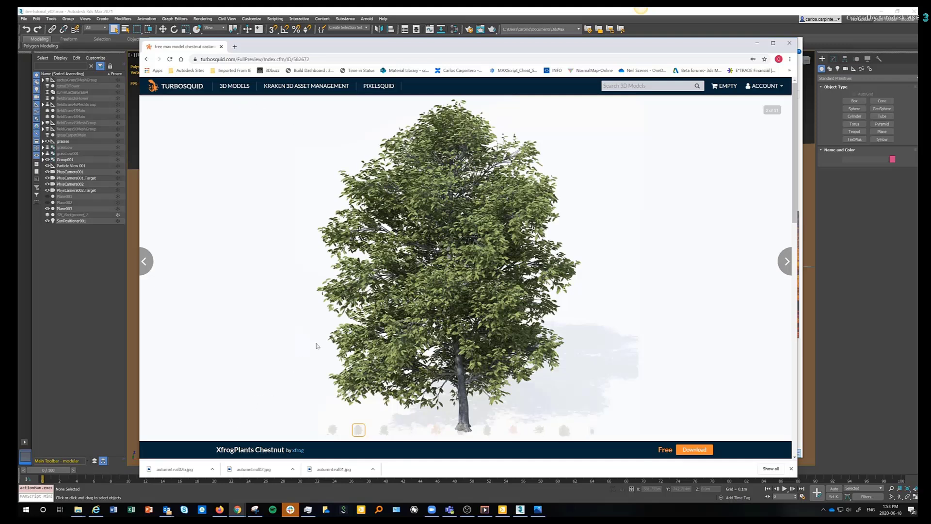
pyautogui.click(754, 44)
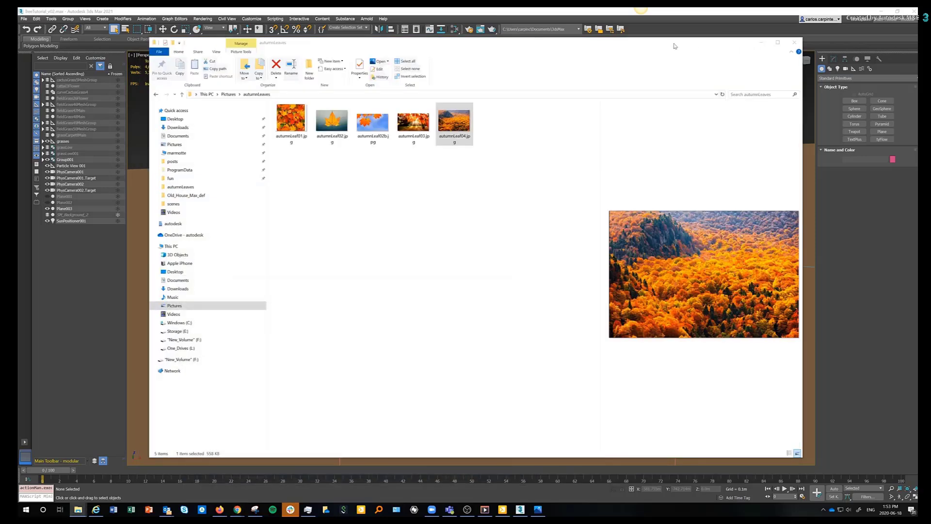
pyautogui.doubleClick(453, 121)
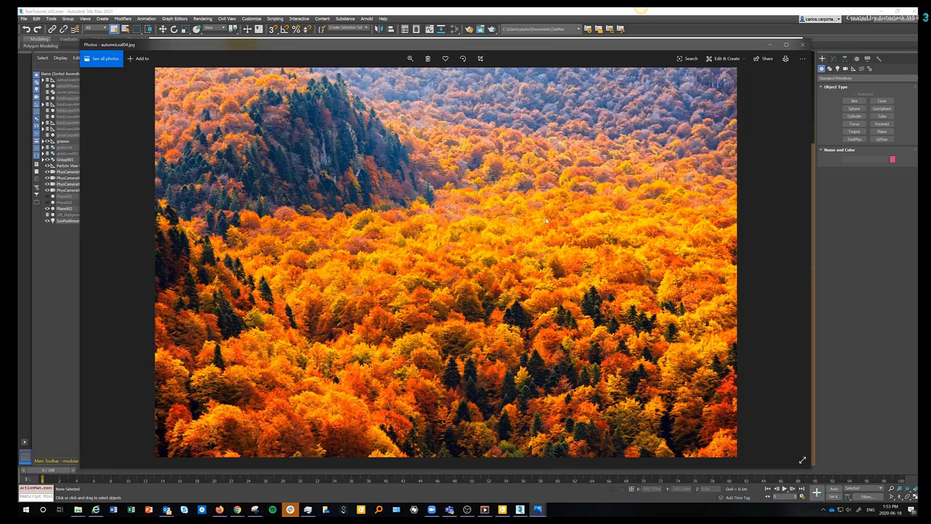
pyautogui.press('Left')
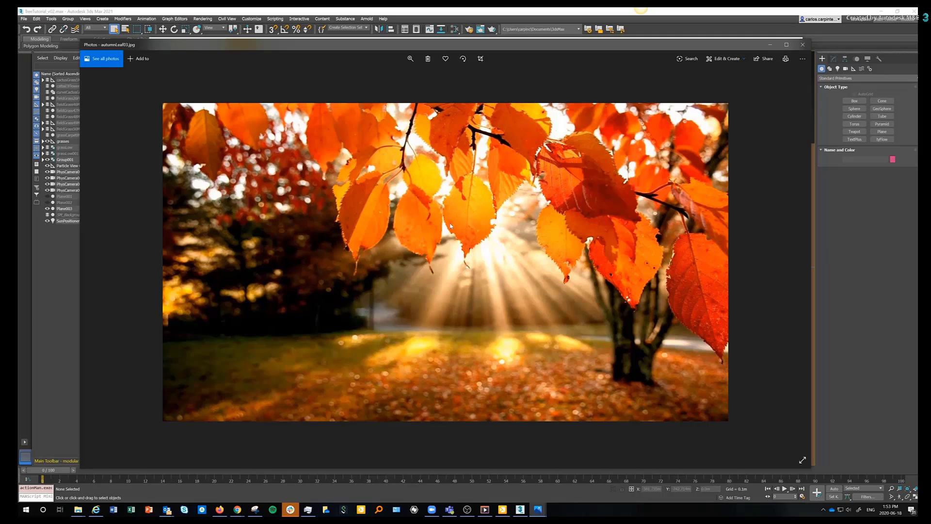
pyautogui.press('Left')
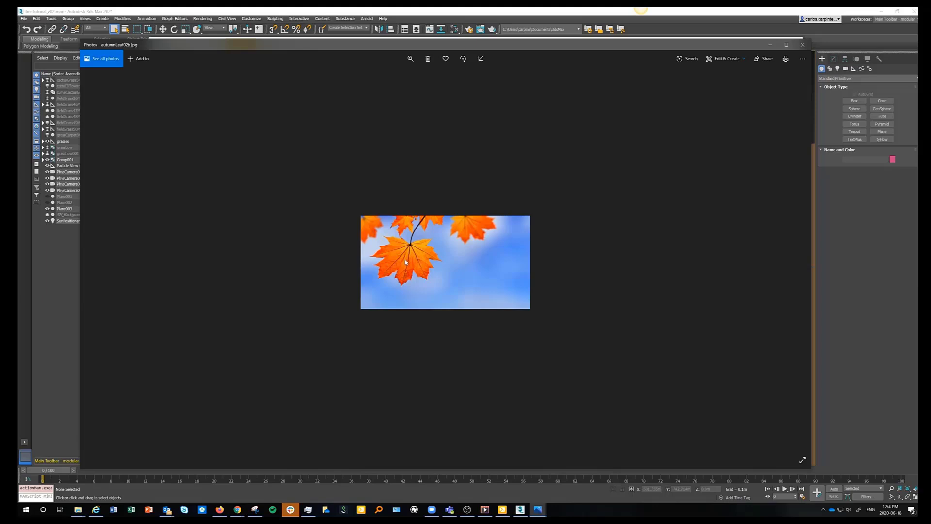
pyautogui.press('Left')
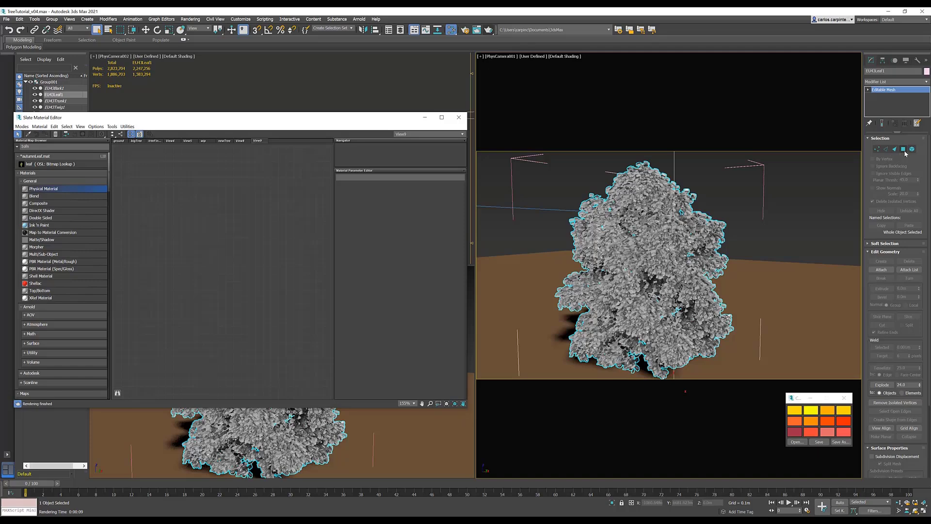
# Step: Inspect which leaf faces of EU43Leaf1 belong to material IDs 1, 2 and 3, then leave sub-object mode
pyautogui.click(903, 149)
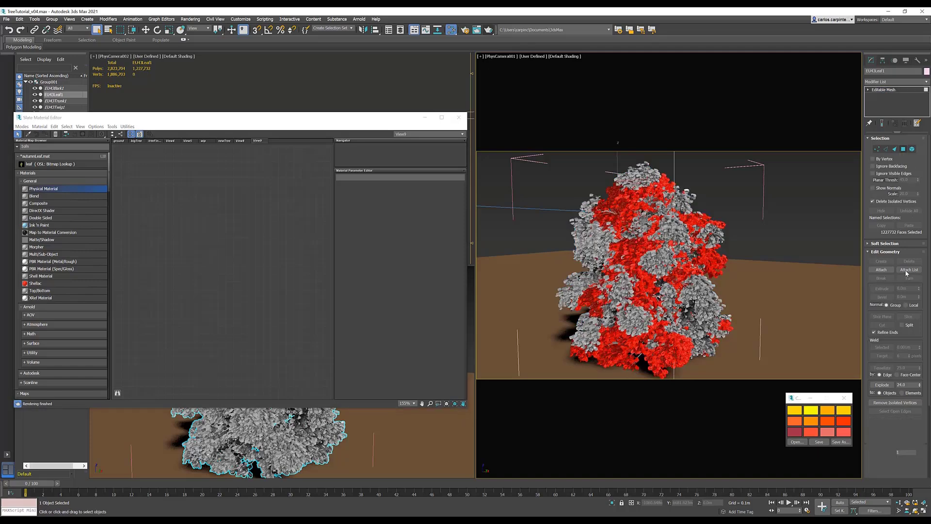
pyautogui.scroll(-3, 905, 272)
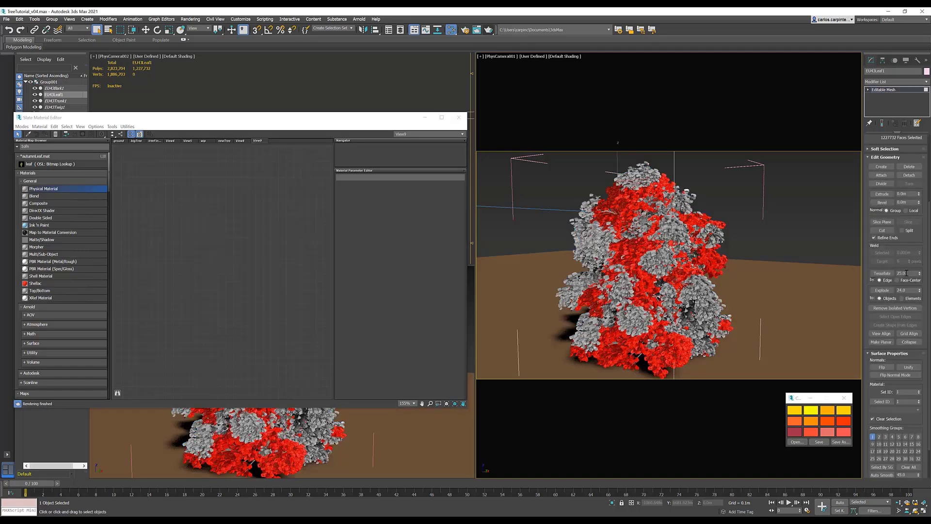
pyautogui.click(918, 400)
pyautogui.click(882, 402)
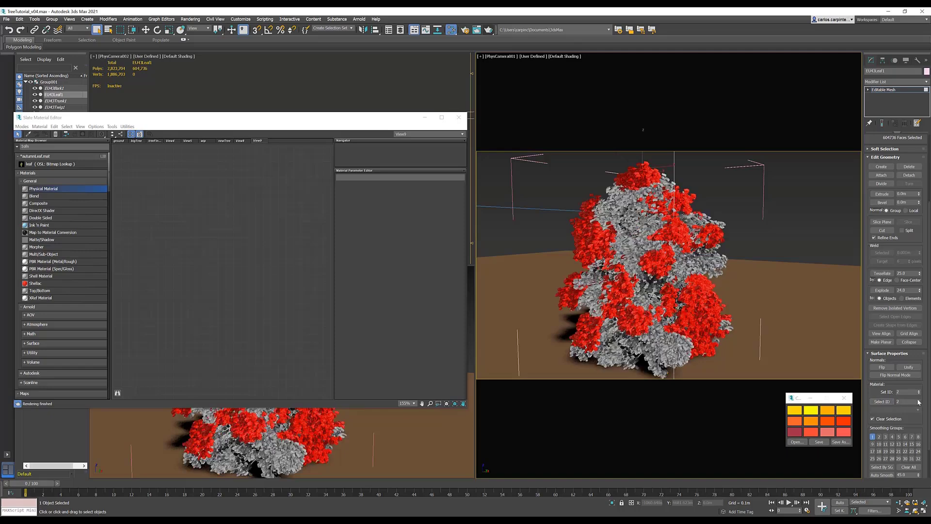
pyautogui.click(881, 402)
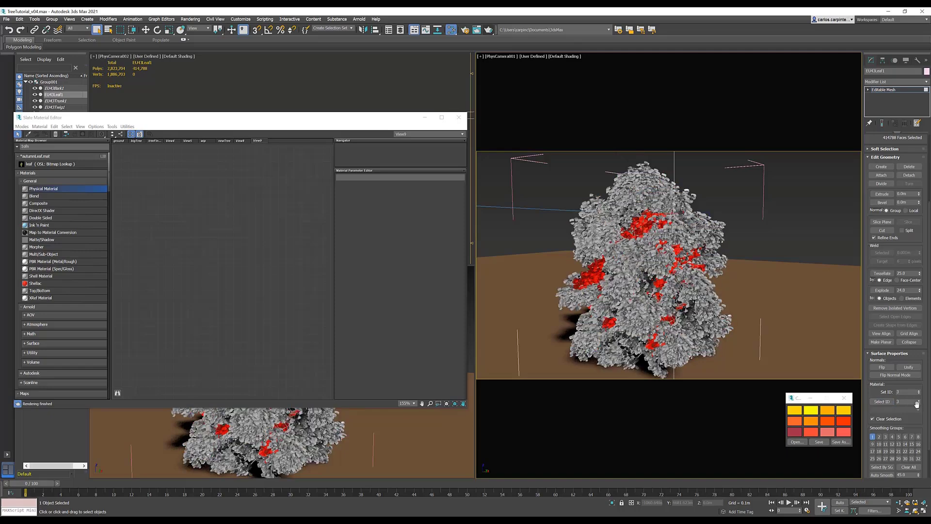
pyautogui.click(919, 403)
pyautogui.click(881, 402)
pyautogui.click(882, 402)
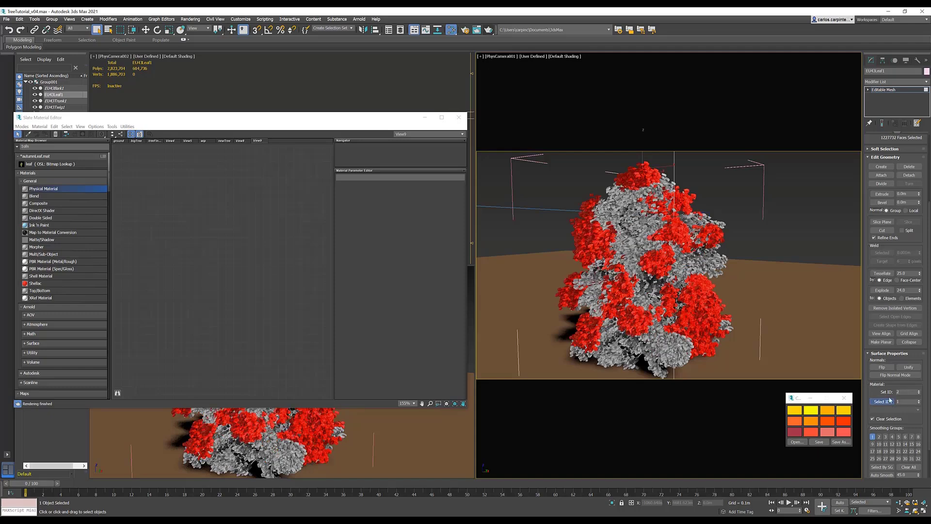
pyautogui.click(897, 89)
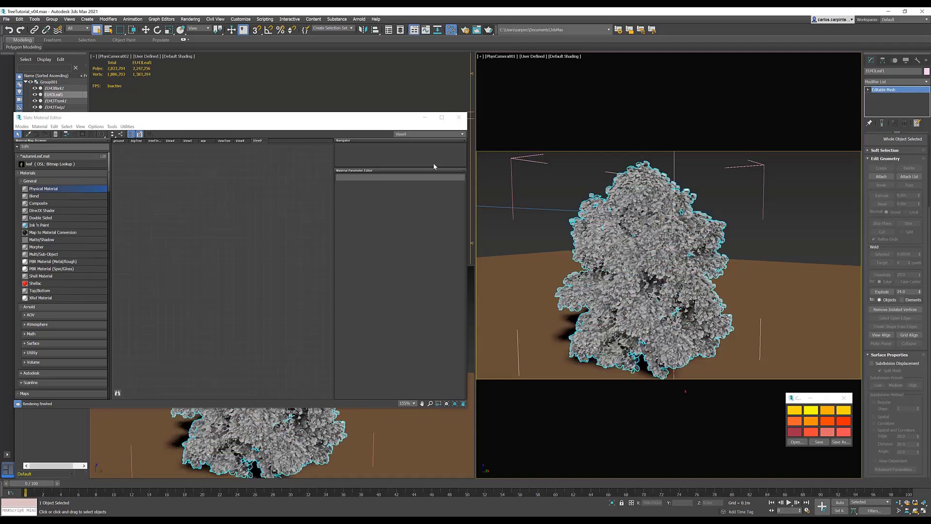
# Step: Add a Physical Material to the material graph and assign it to the selected leaf mesh
pyautogui.moveTo(43, 188); pyautogui.dragTo(293, 184)
pyautogui.rightClick(293, 184)
pyautogui.click(298, 193)
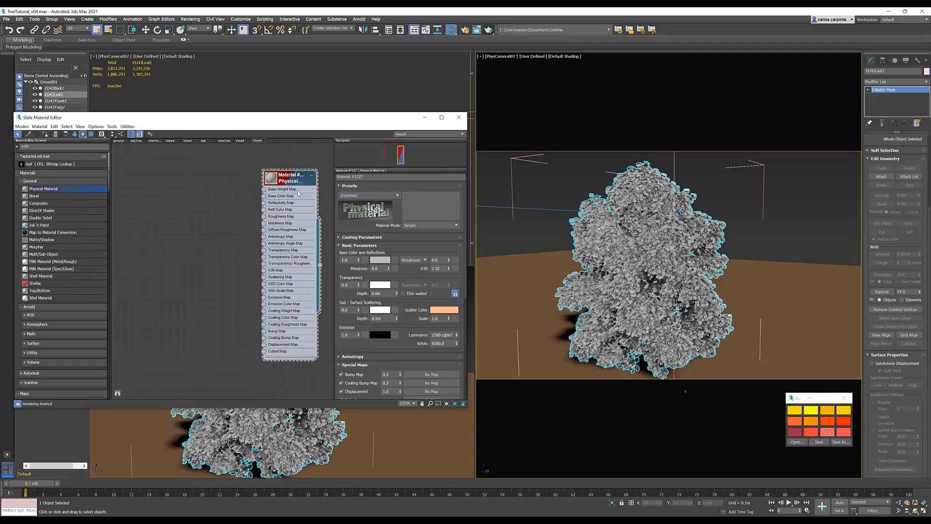
# Step: Switch the material from Roughness to Glossiness at 0.2, make it thin-walled and set its translucency weight to 0.2
pyautogui.click(441, 260)
pyautogui.click(417, 260)
pyautogui.click(413, 274)
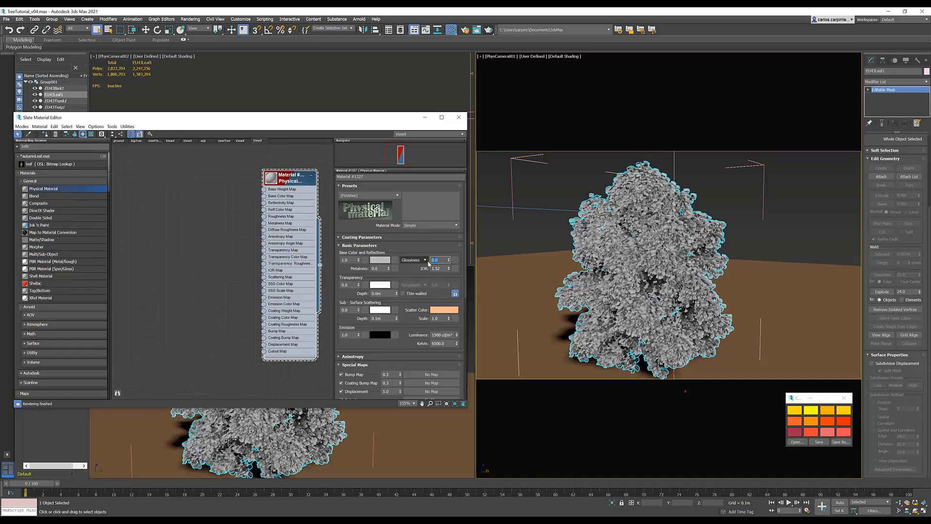
pyautogui.write('0.2')
pyautogui.click(411, 293)
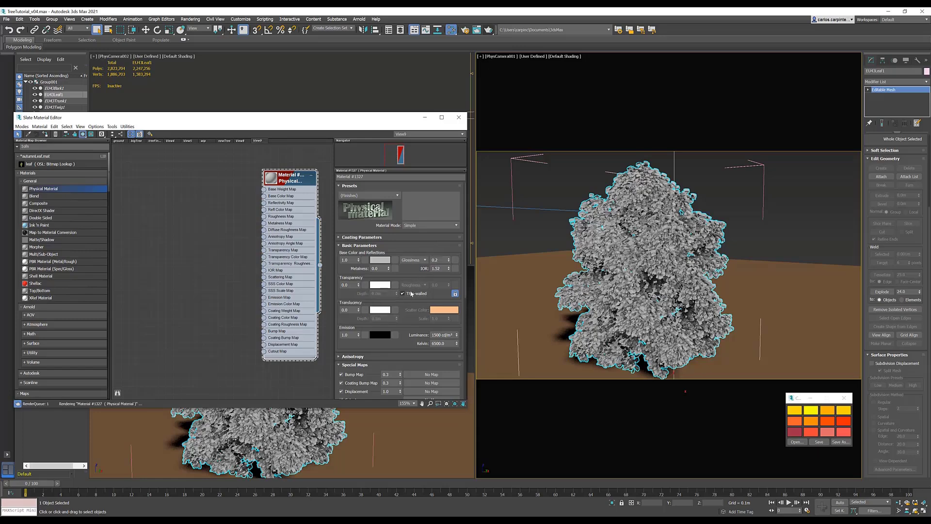
pyautogui.doubleClick(349, 310)
pyautogui.write('0.2')
pyautogui.press('Return')
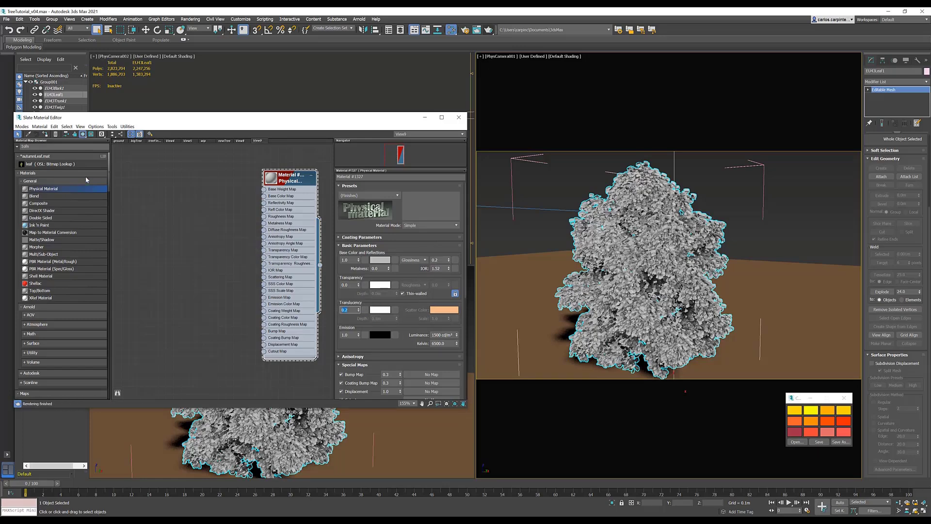
# Step: Add the leaf OSL Bitmap Lookup to the graph and connect its A output to the material's Cutout Map
pyautogui.moveTo(58, 165); pyautogui.dragTo(142, 241)
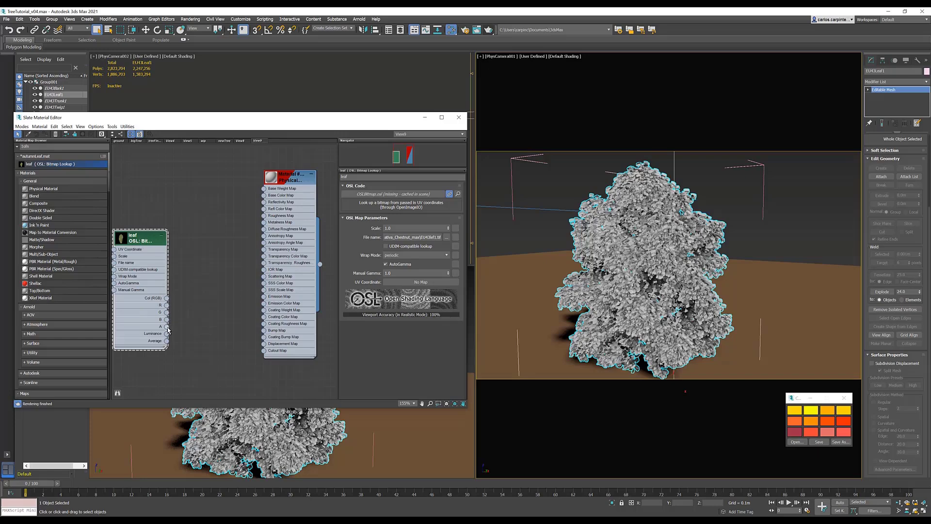
pyautogui.moveTo(166, 327); pyautogui.dragTo(258, 349)
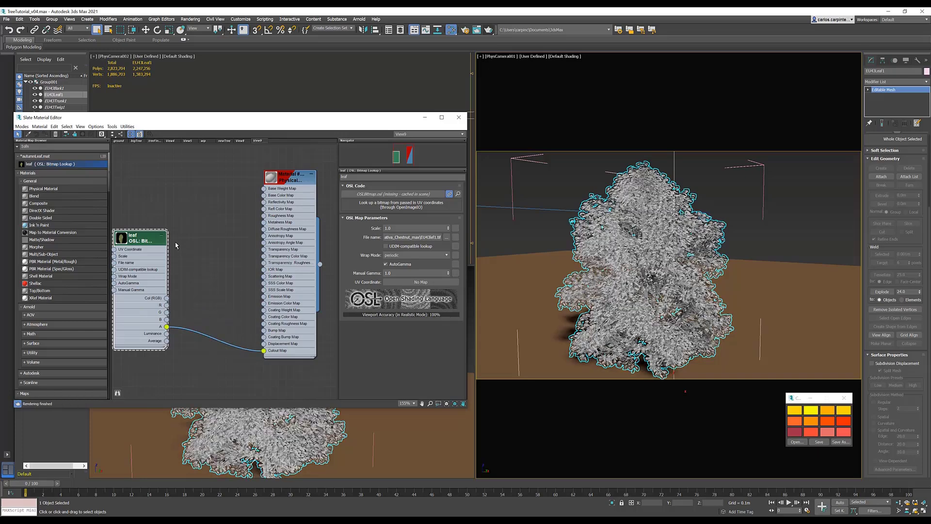
# Step: Find the OSL Simple Gradient map by searching for "simple" and add it to the graph beside the material
pyautogui.click(35, 147)
pyautogui.write('si')
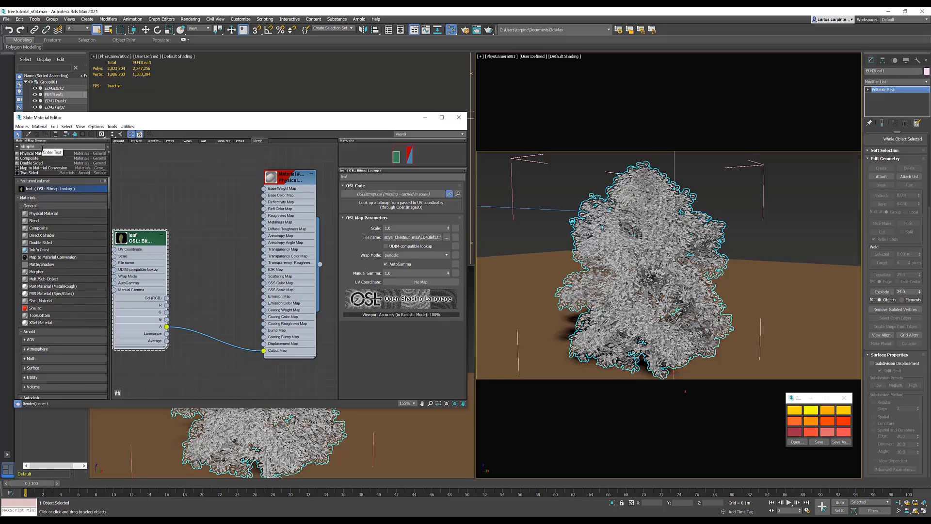
pyautogui.write('mple')
pyautogui.moveTo(43, 161); pyautogui.dragTo(194, 185)
pyautogui.scroll(-2, 191, 204)
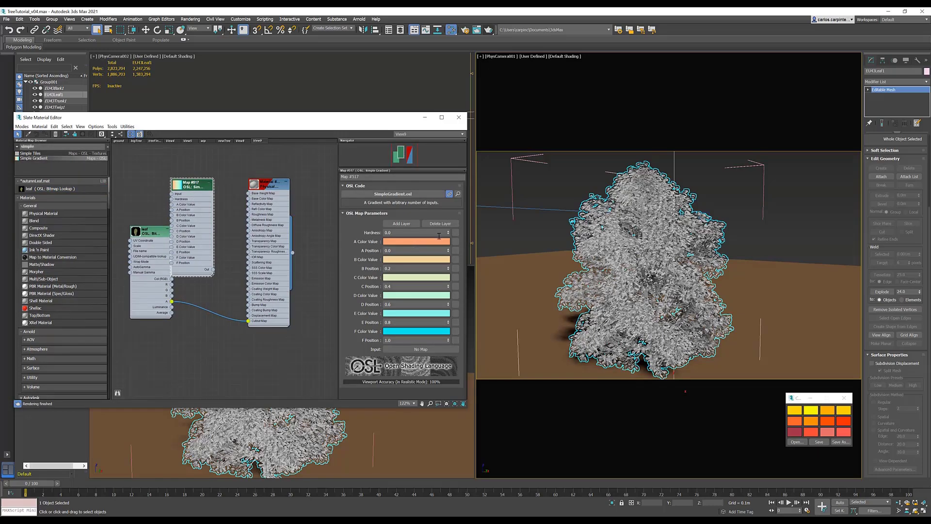
# Step: Reduce the Simple Gradient to its A and B layers, set B Position to 1.0 and space the map nodes apart
pyautogui.click(444, 225)
pyautogui.click(444, 225)
pyautogui.click(445, 225)
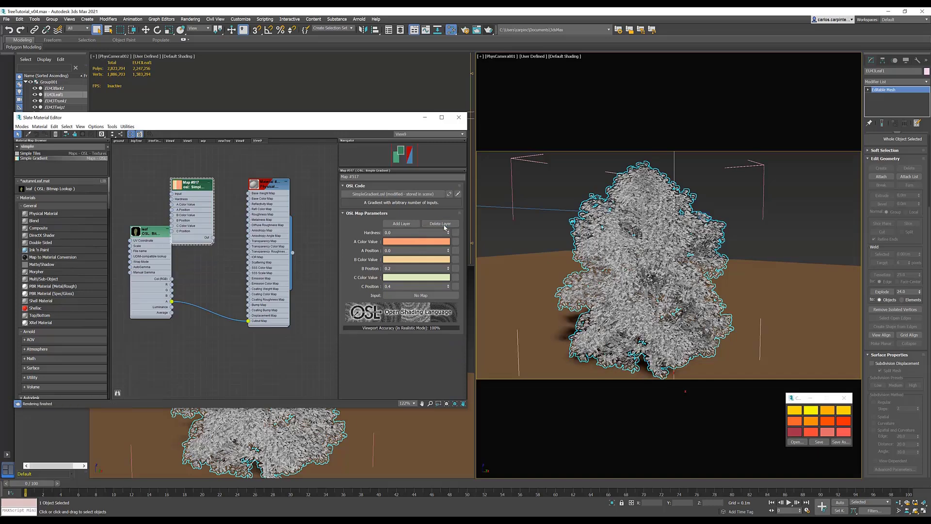
pyautogui.click(445, 226)
pyautogui.moveTo(146, 238); pyautogui.dragTo(145, 267)
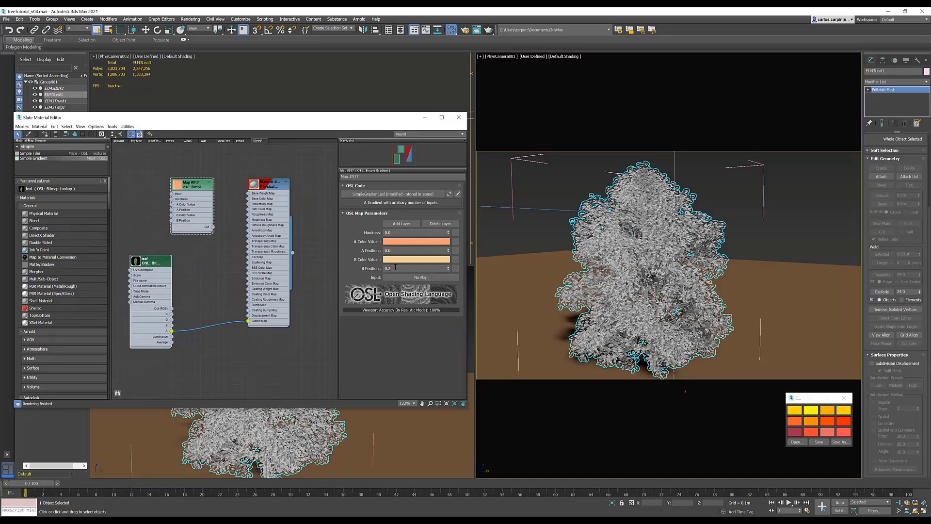
pyautogui.click(395, 267)
pyautogui.write('1')
pyautogui.moveTo(197, 189); pyautogui.dragTo(205, 183)
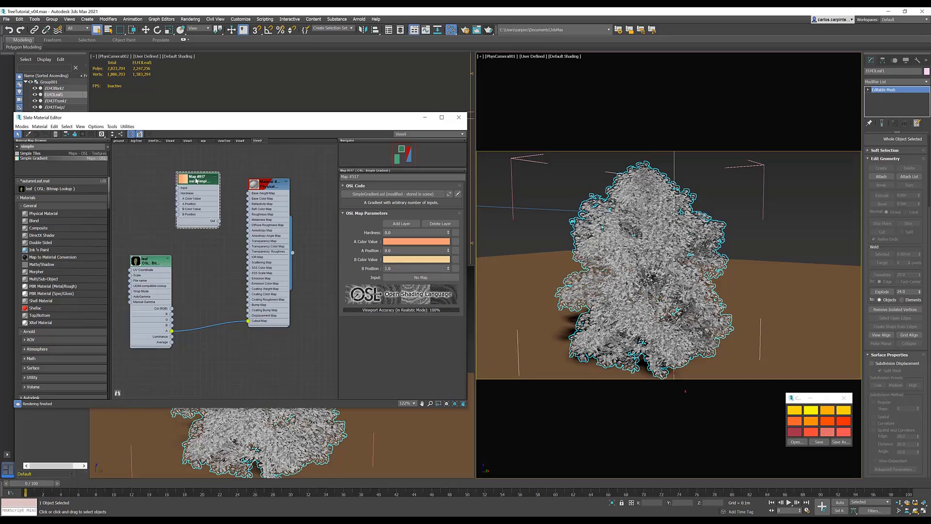
# Step: Sample golden yellow from the colour palette for the gradient's A Color Value and bright yellow for its B Color Value
pyautogui.click(388, 243)
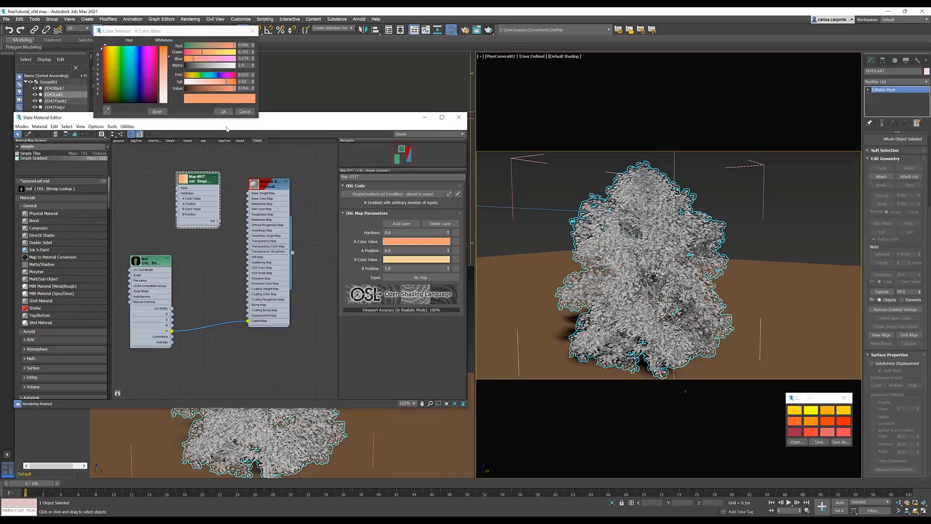
pyautogui.click(794, 410)
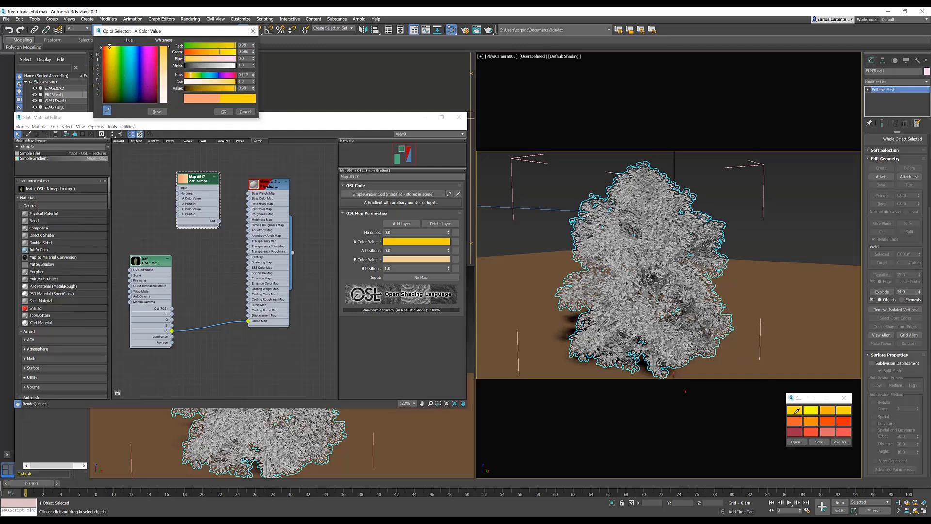
pyautogui.click(223, 111)
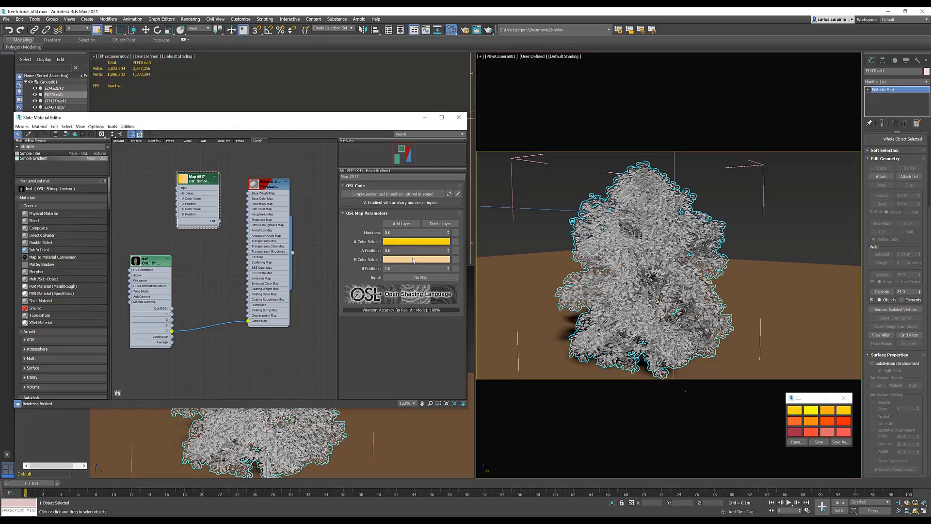
pyautogui.click(413, 260)
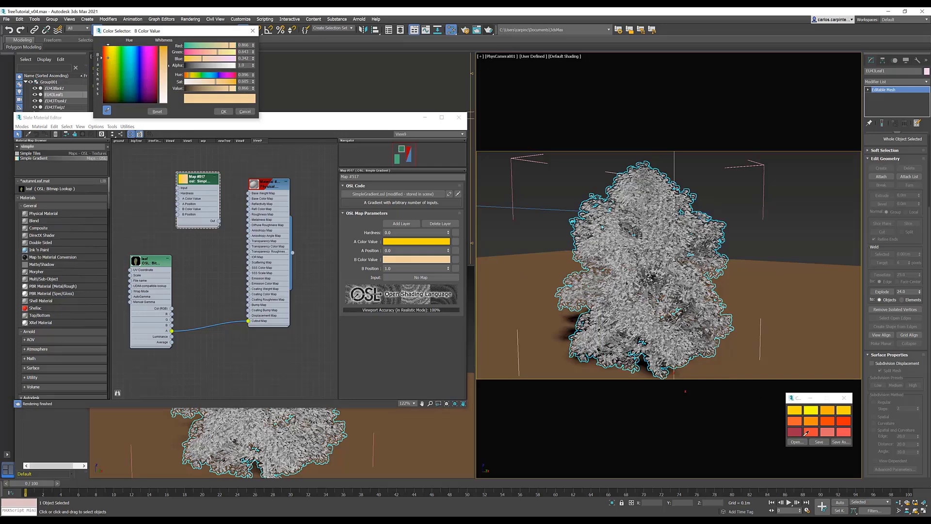
pyautogui.click(814, 411)
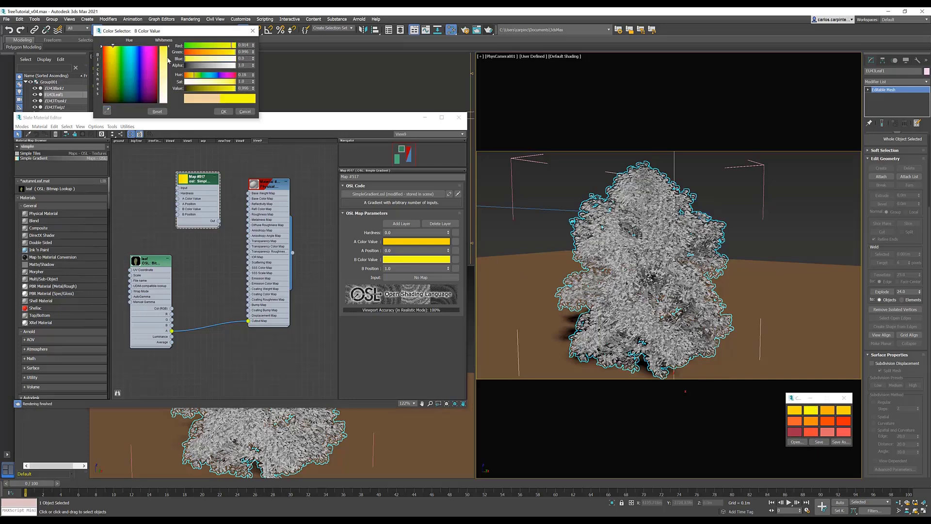
pyautogui.click(223, 111)
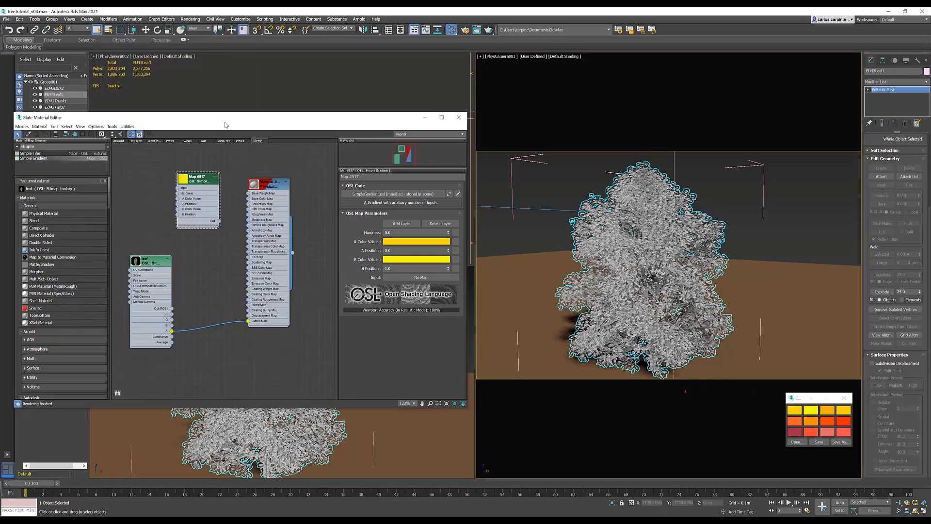
# Step: Make two copies of the yellow Simple Gradient map and stack them with the original
pyautogui.scroll(-5, 234, 226)
pyautogui.moveTo(234, 227)
pyautogui.mouseDown()
pyautogui.moveTo(231, 180)
pyautogui.moveTo(231, 259)
pyautogui.moveTo(152, 269)
pyautogui.mouseUp()
# Step: Recolour the middle gradient with palette colours: light orange for A Color Value and golden yellow for B Color Value
pyautogui.click(236, 221)
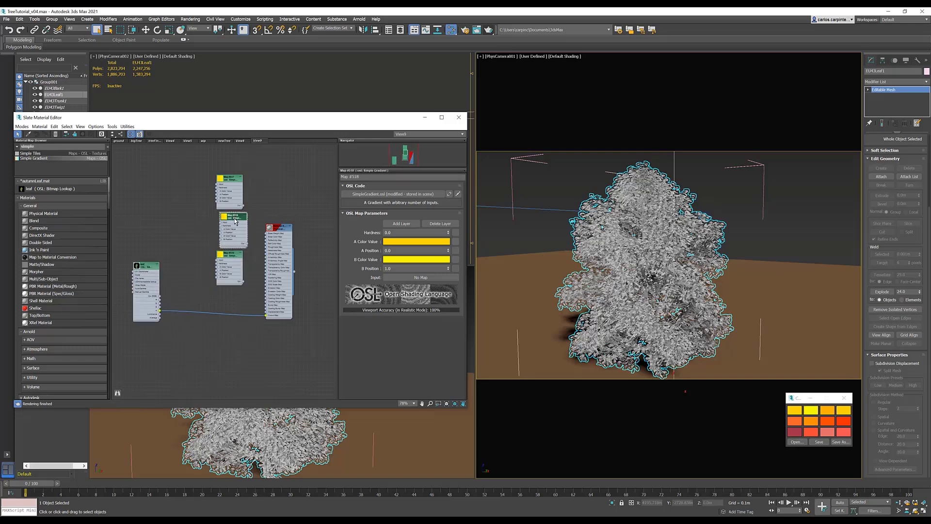
pyautogui.click(391, 242)
pyautogui.click(107, 112)
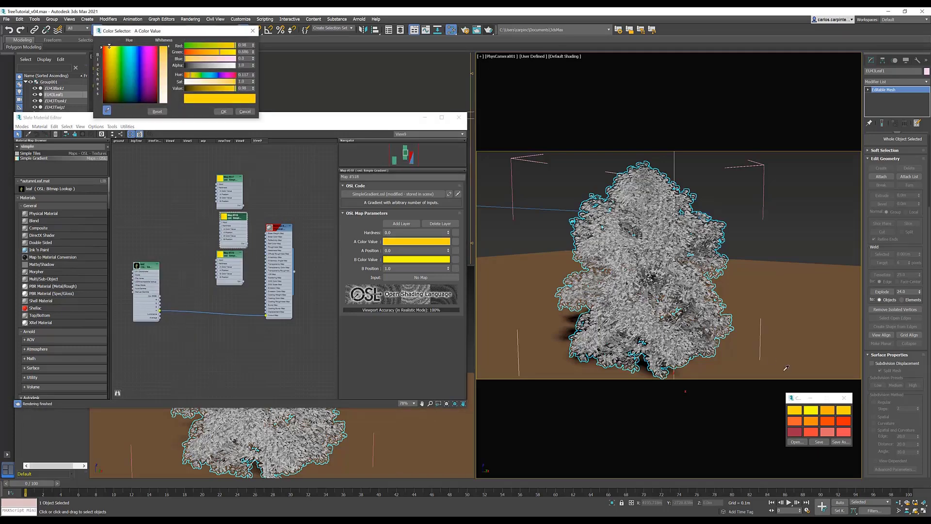
pyautogui.click(831, 408)
pyautogui.click(224, 111)
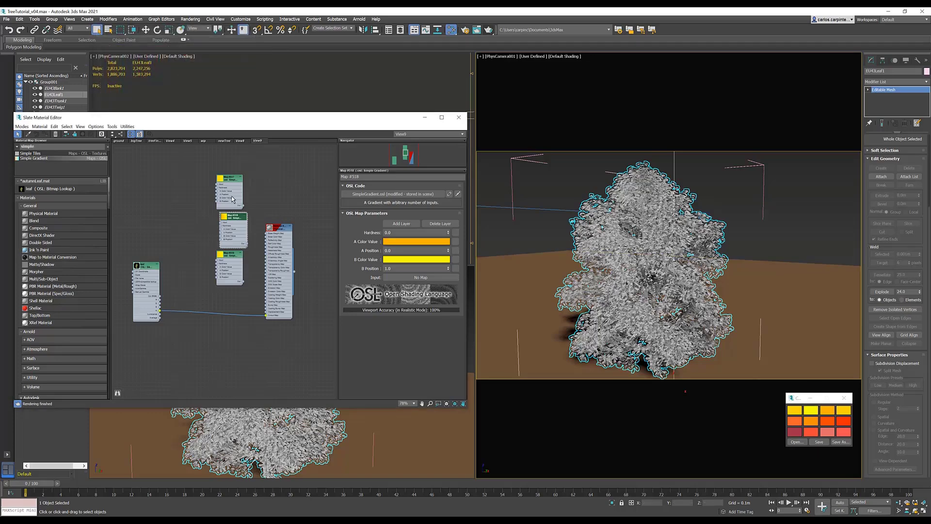
pyautogui.click(416, 259)
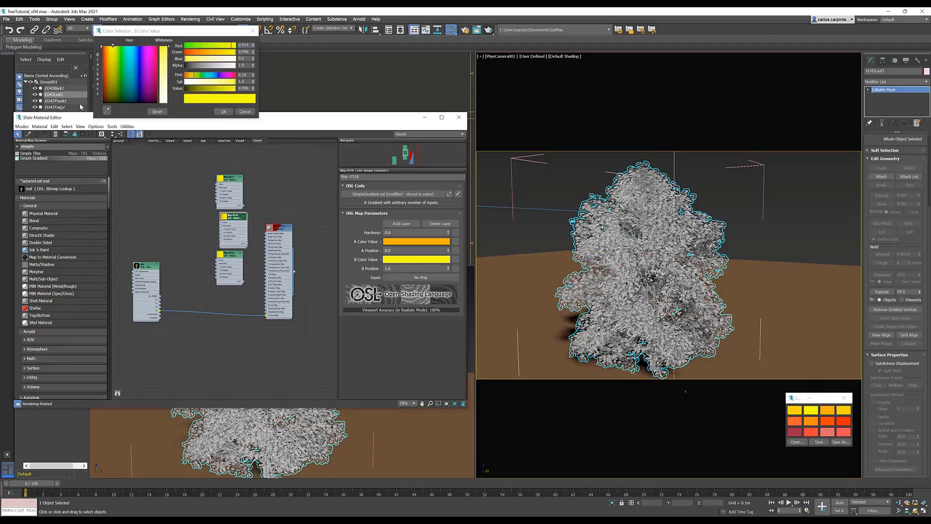
pyautogui.click(849, 409)
pyautogui.click(224, 111)
# Step: Recolour the bottom Simple Gradient with palette colours: orange for A Color Value and light orange for B Color Value
pyautogui.click(229, 255)
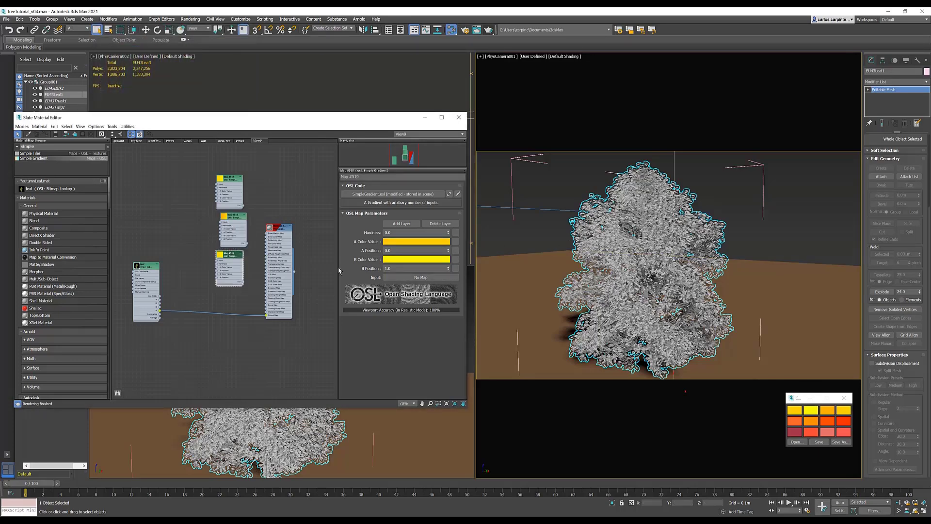
pyautogui.click(402, 243)
pyautogui.click(795, 420)
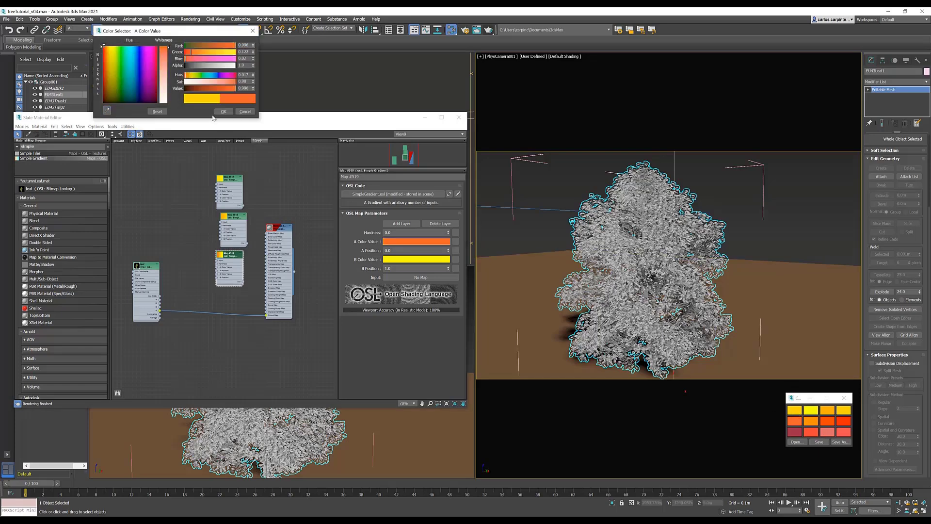
pyautogui.click(223, 111)
pyautogui.click(393, 261)
pyautogui.click(107, 111)
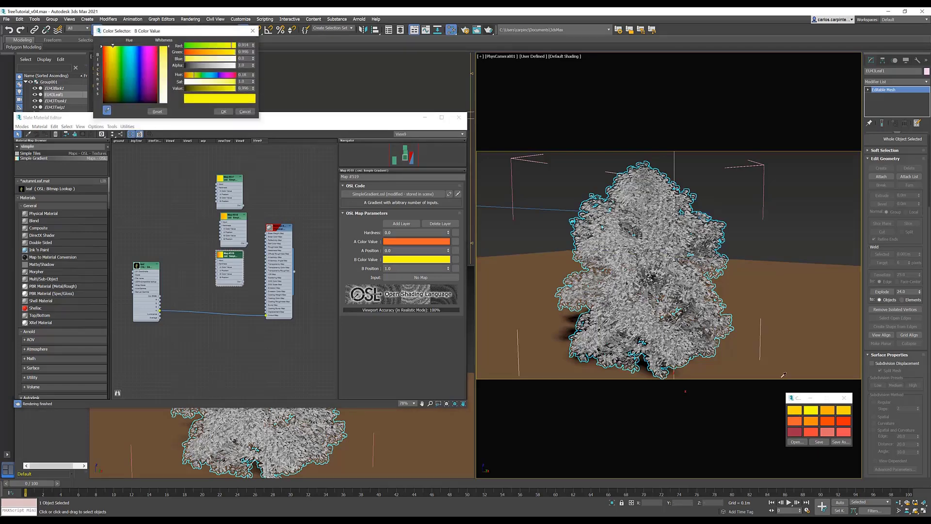
pyautogui.click(811, 421)
pyautogui.click(224, 113)
pyautogui.click(223, 111)
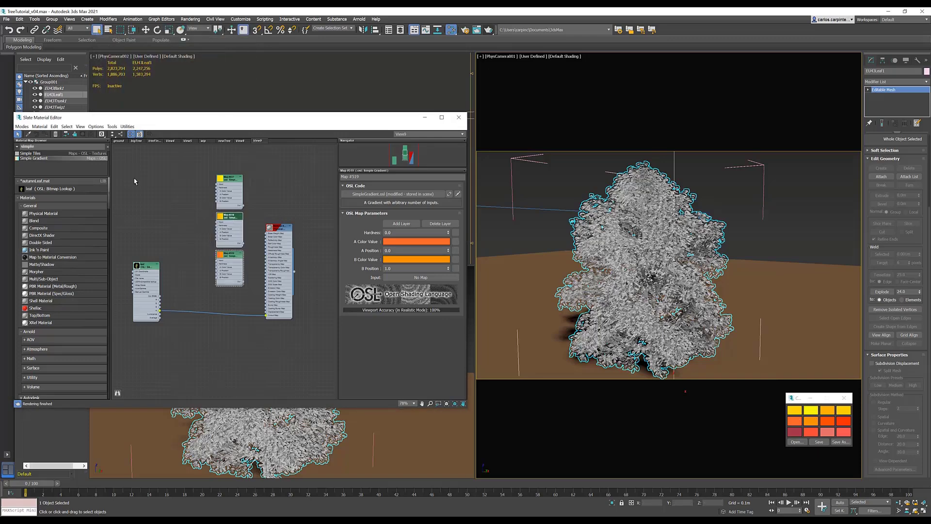
# Step: Add an OSL 1 of N (color) switcher map beside the three gradients
pyautogui.scroll(-3, 59, 303)
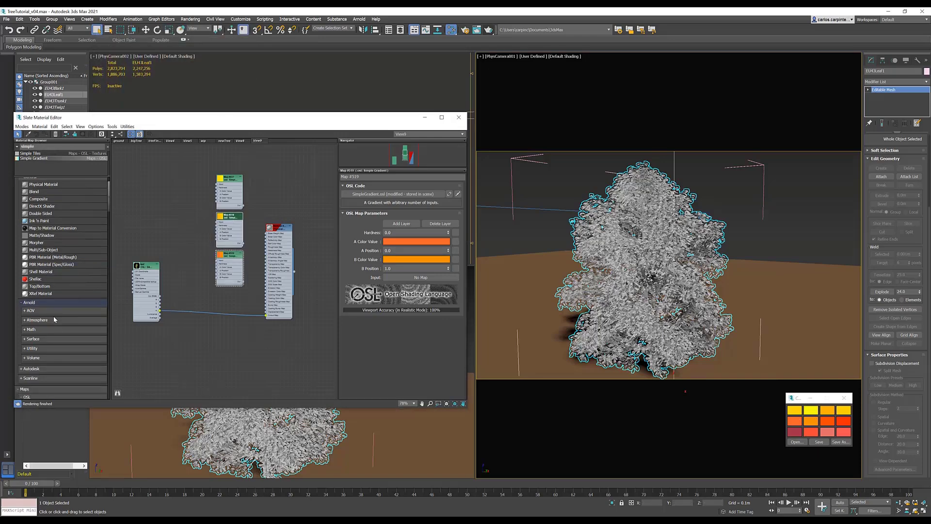
pyautogui.scroll(-6, 55, 319)
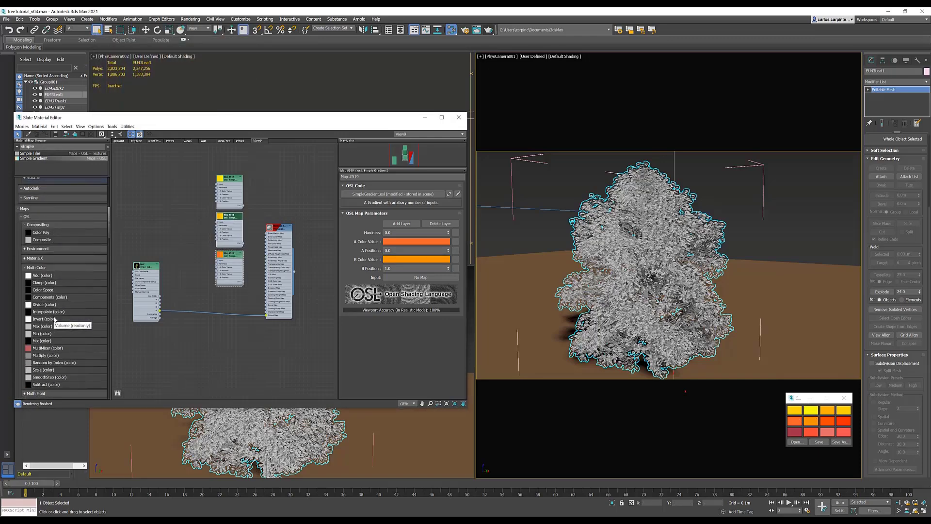
pyautogui.click(26, 268)
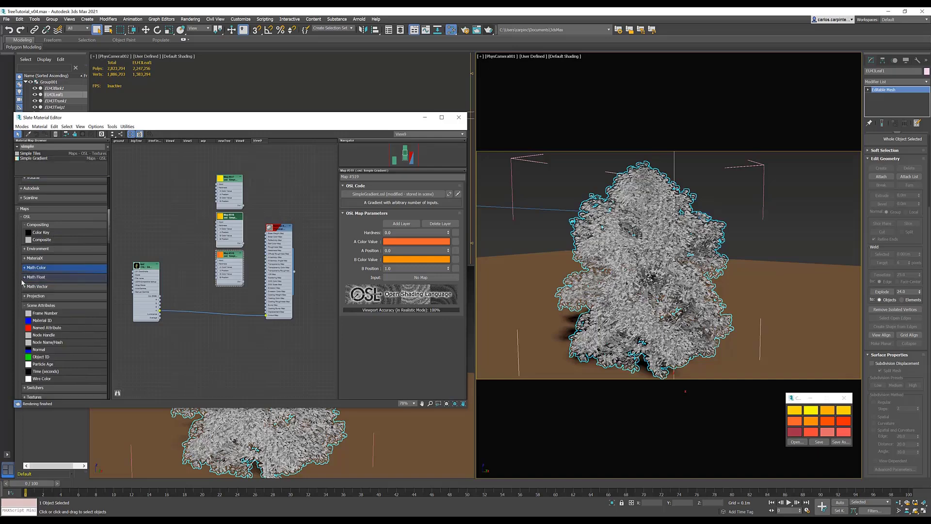
pyautogui.click(24, 305)
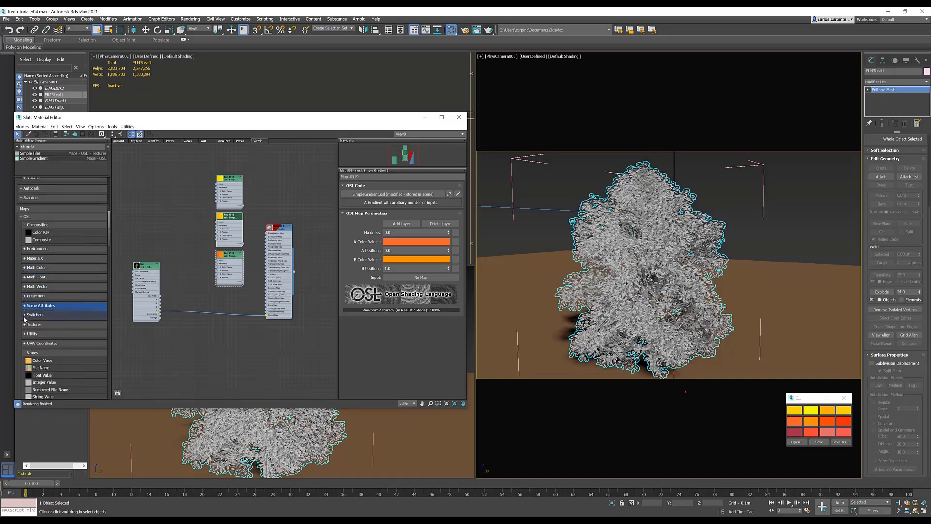
pyautogui.click(25, 315)
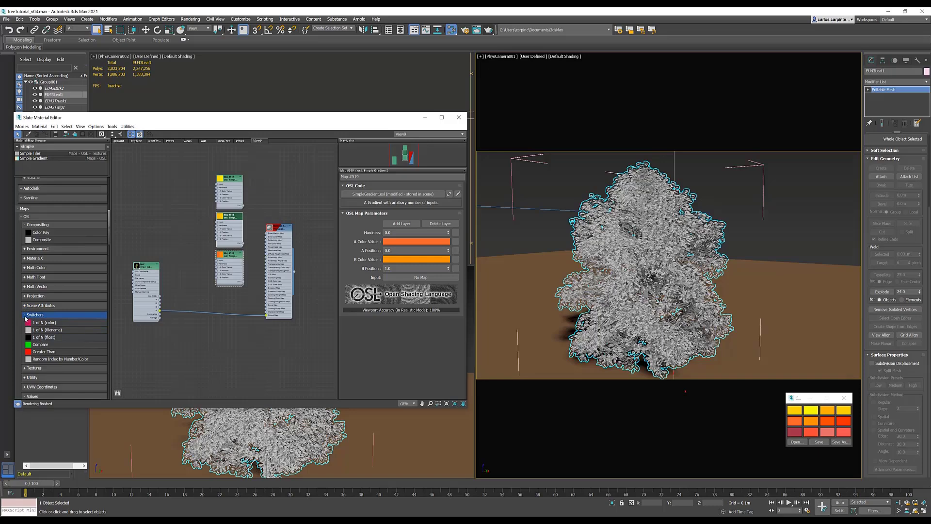
pyautogui.click(39, 323)
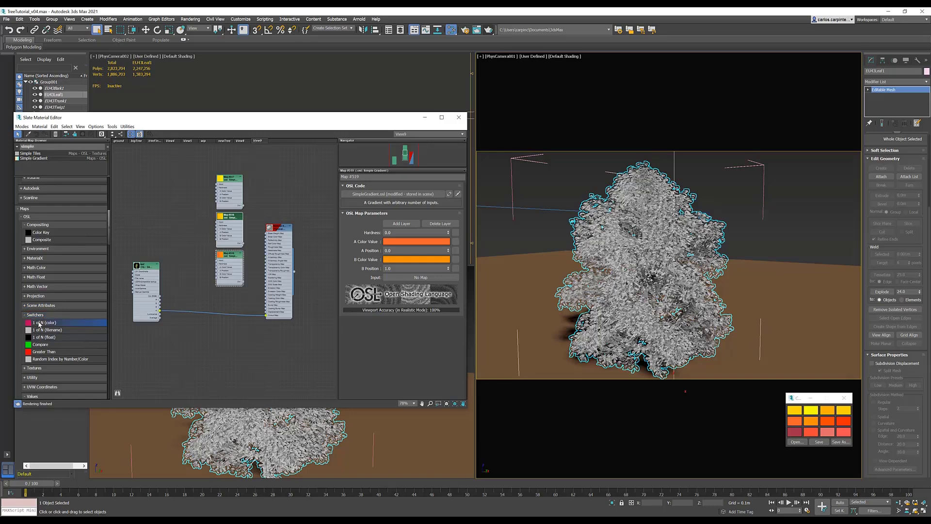
pyautogui.click(262, 187)
# Step: Add an OSL UVW Transform map before the gradients and set its Rotation to -90
pyautogui.scroll(-2, 44, 359)
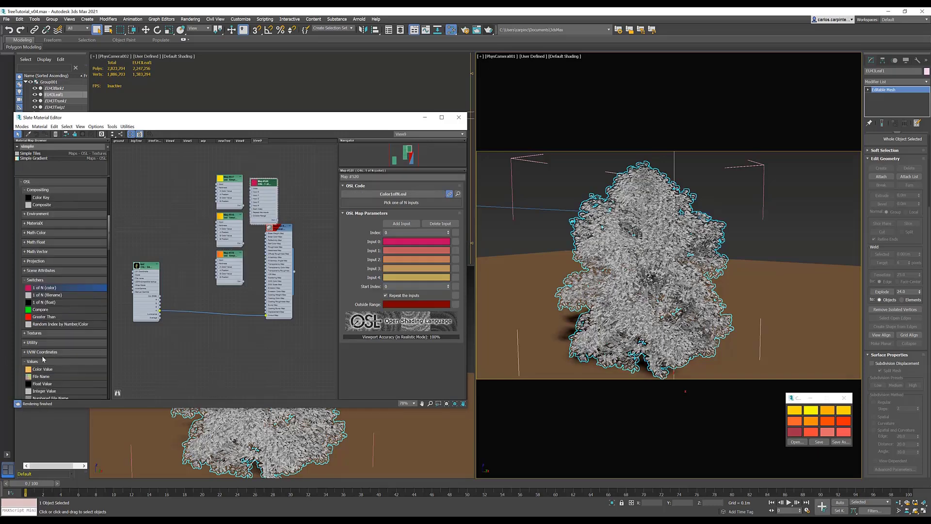
pyautogui.click(43, 352)
pyautogui.scroll(-2, 45, 361)
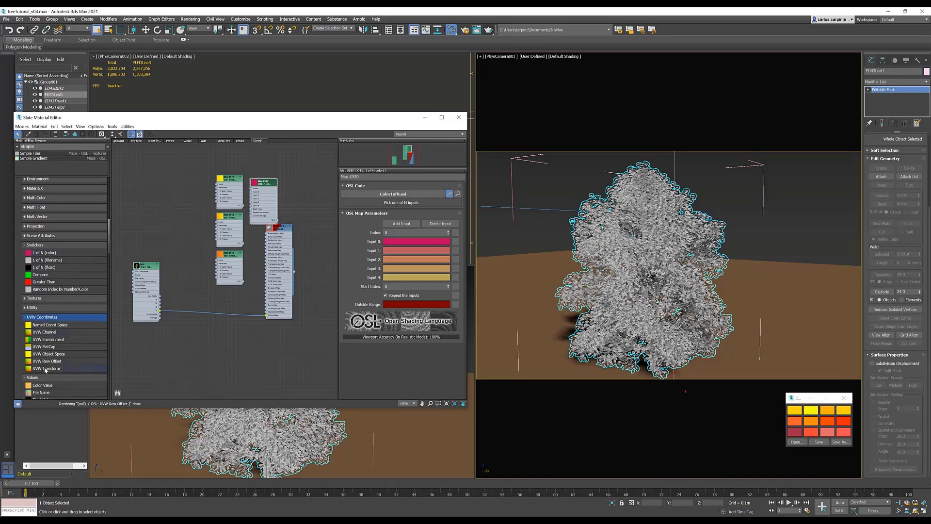
pyautogui.click(45, 369)
pyautogui.click(153, 204)
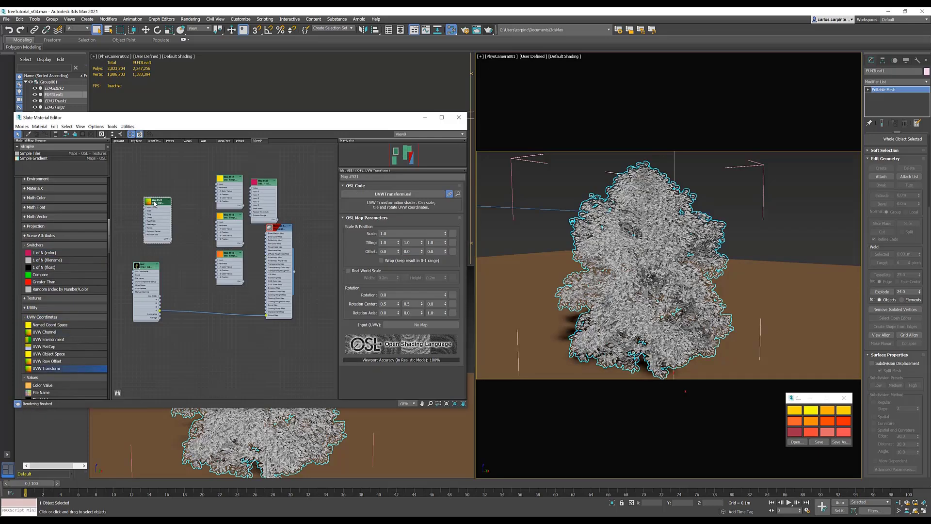
pyautogui.click(396, 296)
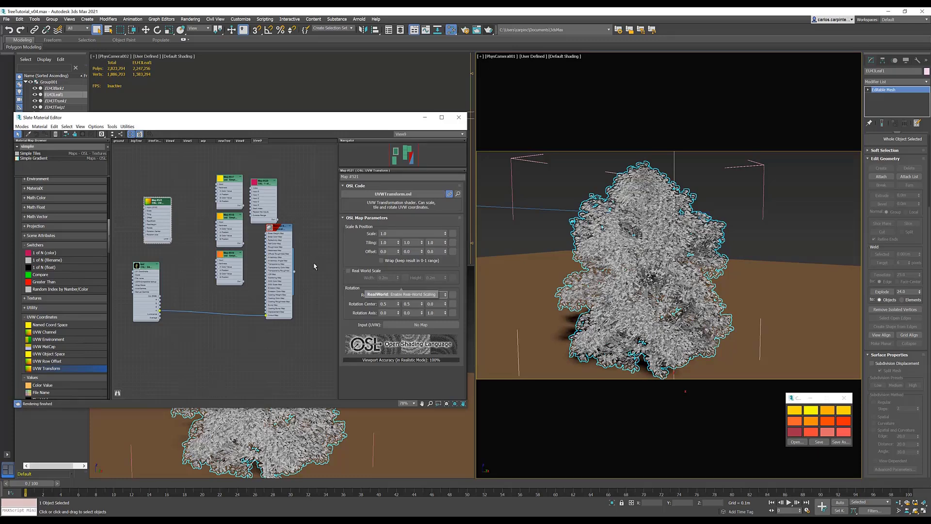
# Step: Connect the UVW Transform's UVW output to the Input of all three Simple Gradient maps
pyautogui.scroll(5, 190, 188)
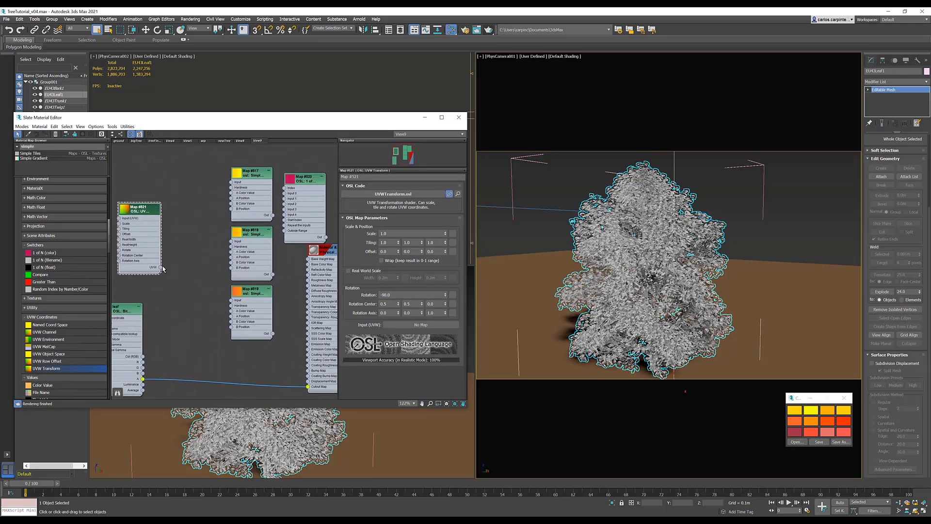
pyautogui.moveTo(160, 267); pyautogui.dragTo(231, 182)
pyautogui.moveTo(161, 268); pyautogui.dragTo(231, 240)
pyautogui.moveTo(160, 267); pyautogui.dragTo(232, 300)
# Step: Space out the node graph, moving the 1 of N map and the leaf material away from the gradients
pyautogui.scroll(-3, 170, 223)
pyautogui.moveTo(169, 207); pyautogui.dragTo(200, 261)
pyautogui.scroll(2, 199, 261)
pyautogui.moveTo(244, 263); pyautogui.dragTo(190, 266, button='middle')
pyautogui.moveTo(267, 263); pyautogui.dragTo(284, 301)
pyautogui.moveTo(248, 201); pyautogui.dragTo(257, 214)
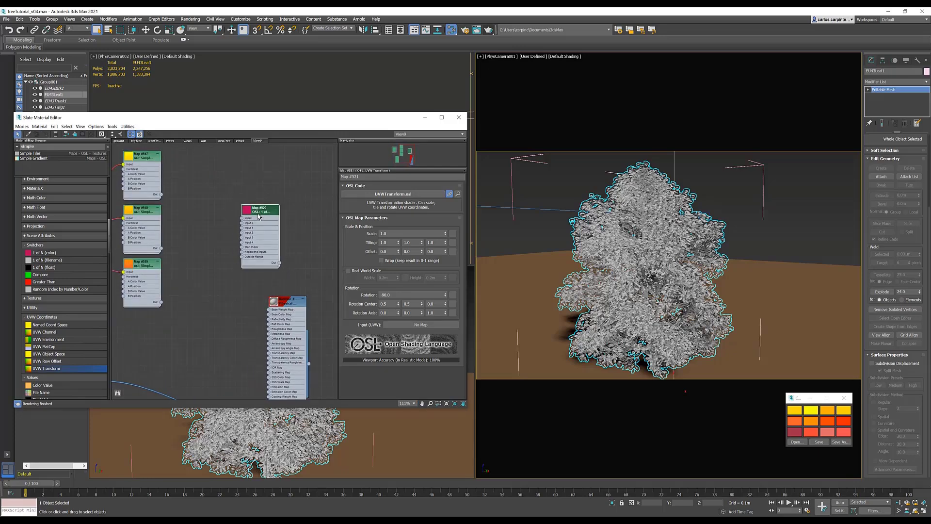
pyautogui.moveTo(178, 230); pyautogui.dragTo(206, 233, button='middle')
pyautogui.click(170, 269)
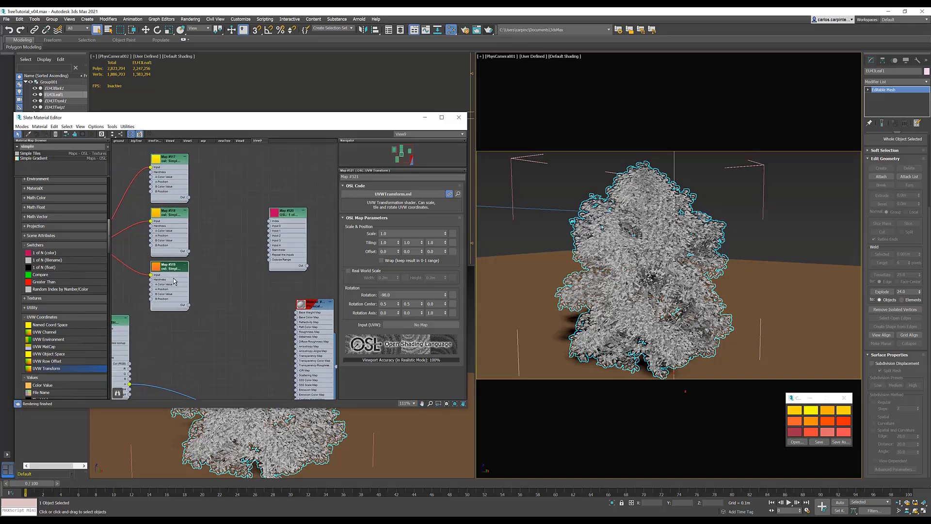
pyautogui.moveTo(189, 305); pyautogui.dragTo(267, 233)
pyautogui.moveTo(266, 232); pyautogui.dragTo(268, 231)
pyautogui.click(236, 255)
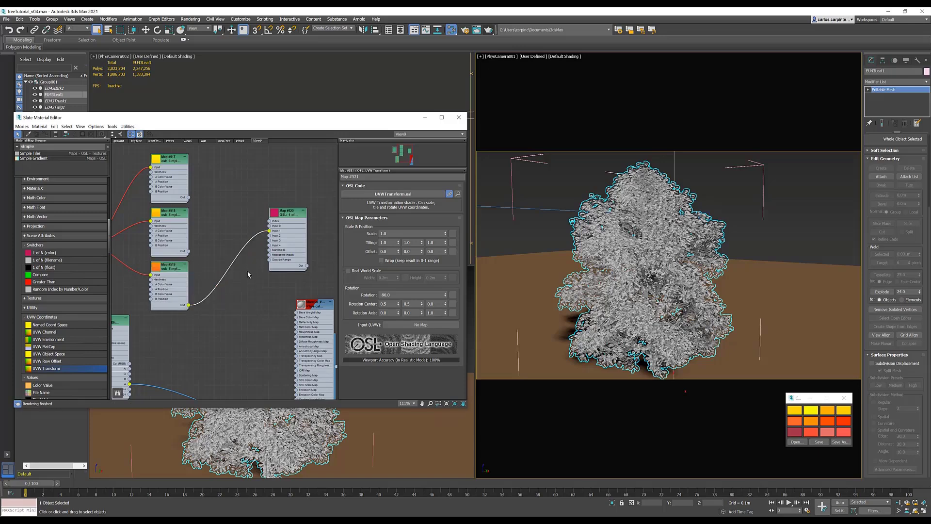
pyautogui.press('Delete')
# Step: Connect the bottom orange gradient's output to Input 2 of the 1 of N map
pyautogui.moveTo(189, 305); pyautogui.dragTo(269, 235)
pyautogui.click(168, 215)
pyautogui.scroll(-1, 203, 223)
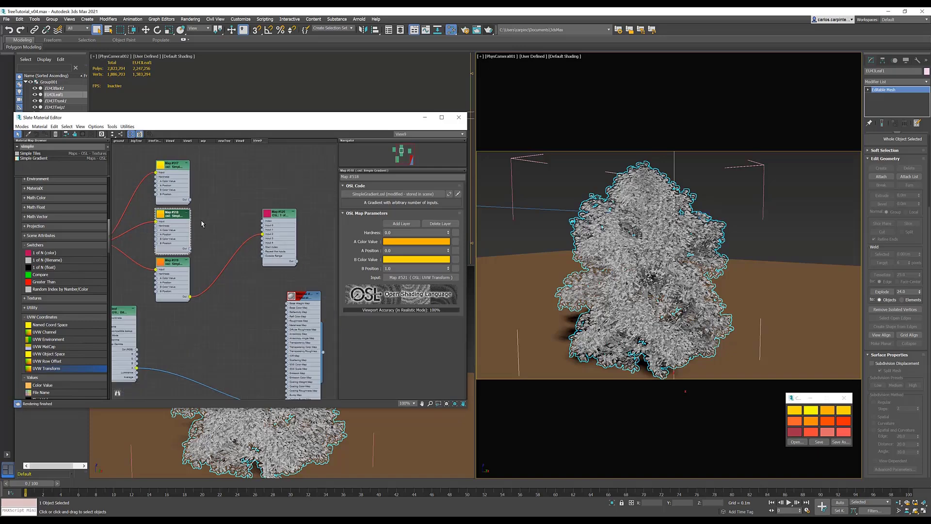
# Step: Add an OSL Composite map between the gradients and the 1 of N map, shifting the switcher aside to make room
pyautogui.click(49, 146)
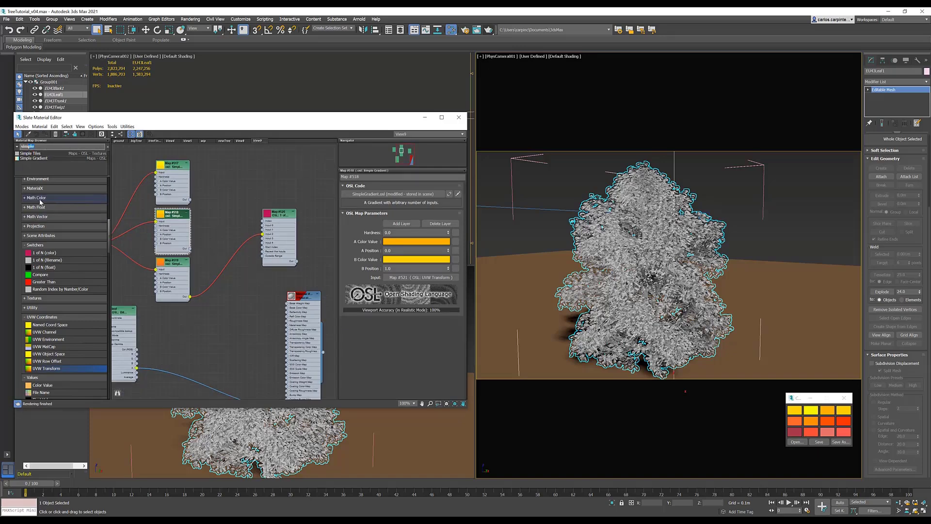
pyautogui.scroll(2, 40, 203)
pyautogui.moveTo(35, 222); pyautogui.dragTo(227, 194)
pyautogui.moveTo(289, 257); pyautogui.dragTo(334, 252, button='middle')
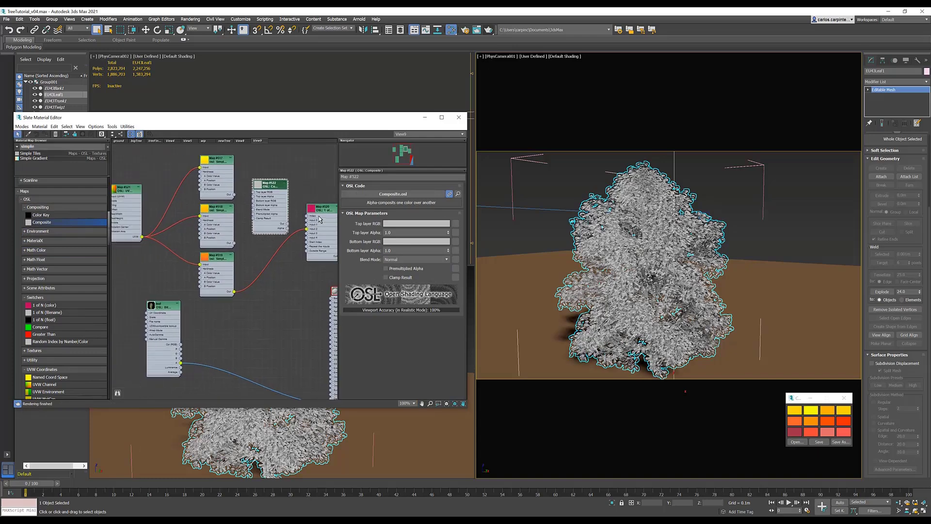
pyautogui.moveTo(333, 251); pyautogui.dragTo(336, 254)
pyautogui.moveTo(271, 187); pyautogui.dragTo(280, 206)
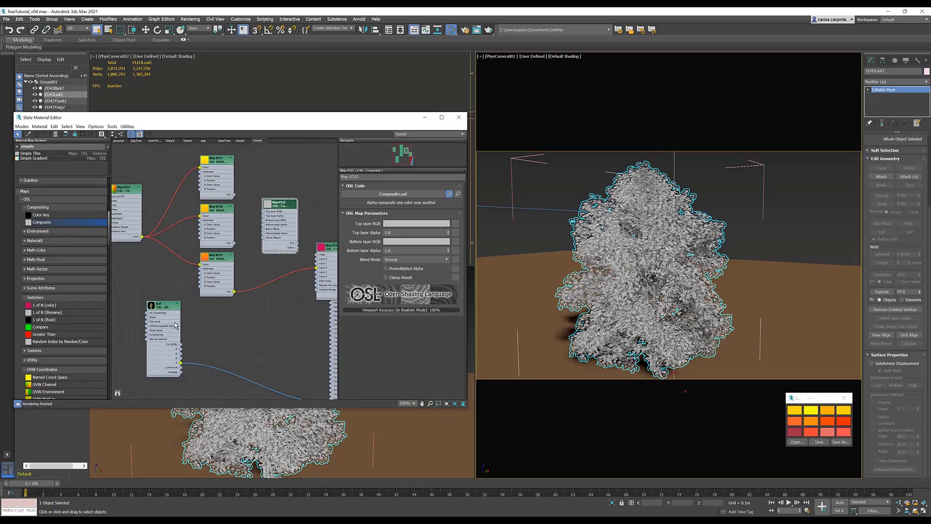
pyautogui.moveTo(240, 276); pyautogui.dragTo(264, 214)
pyautogui.moveTo(234, 243); pyautogui.dragTo(255, 231)
pyautogui.click(243, 214)
pyautogui.click(243, 230)
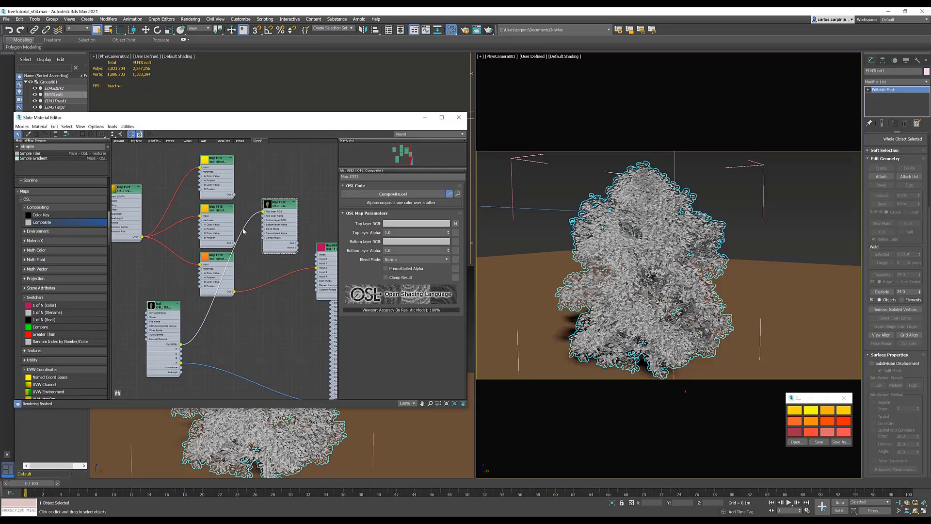
pyautogui.press('Delete')
# Step: Feed the middle gradient into the Composite's Top layer RGB and the leaf bitmap into Bottom layer RGB, with Blend Mode Color Dodge
pyautogui.moveTo(245, 237); pyautogui.dragTo(260, 217)
pyautogui.moveTo(227, 291); pyautogui.dragTo(265, 219)
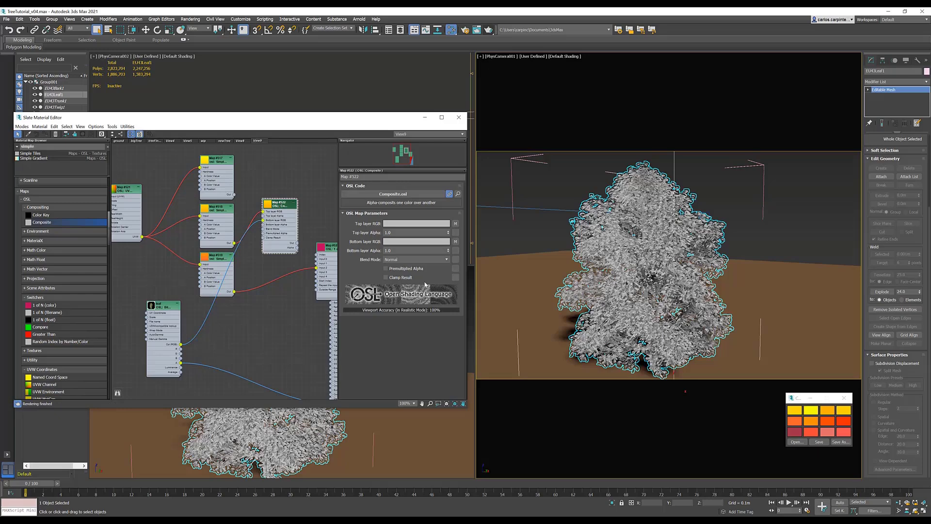
pyautogui.click(416, 260)
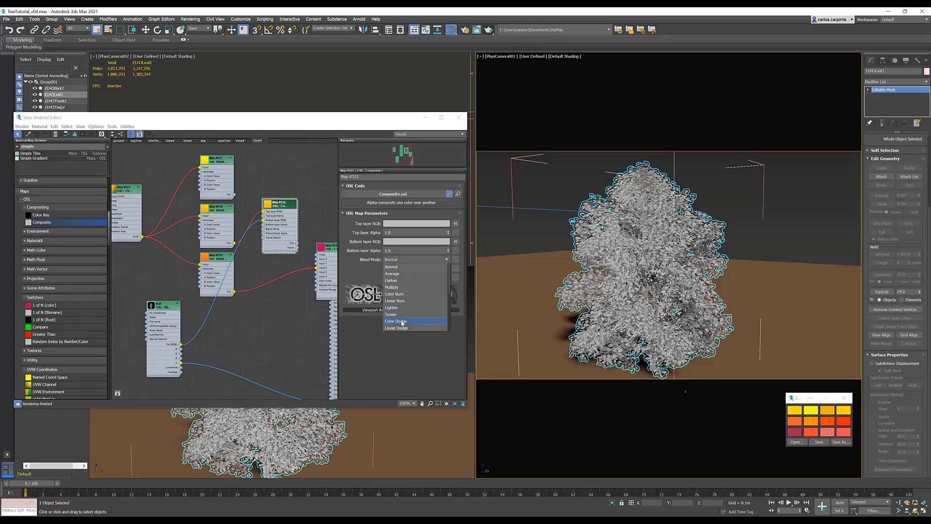
pyautogui.click(402, 321)
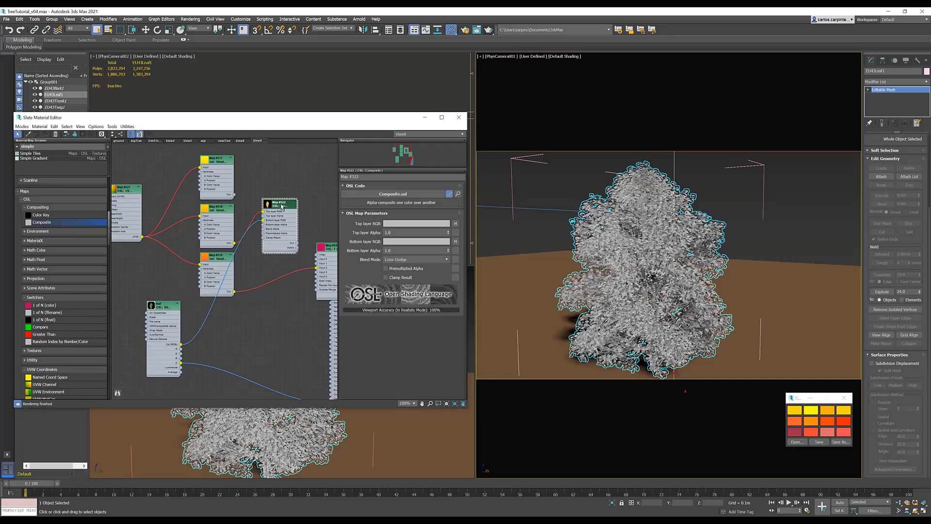
# Step: Render a preview of the Composite map, inspect the coloured leaf and close the preview
pyautogui.moveTo(282, 206); pyautogui.dragTo(281, 201)
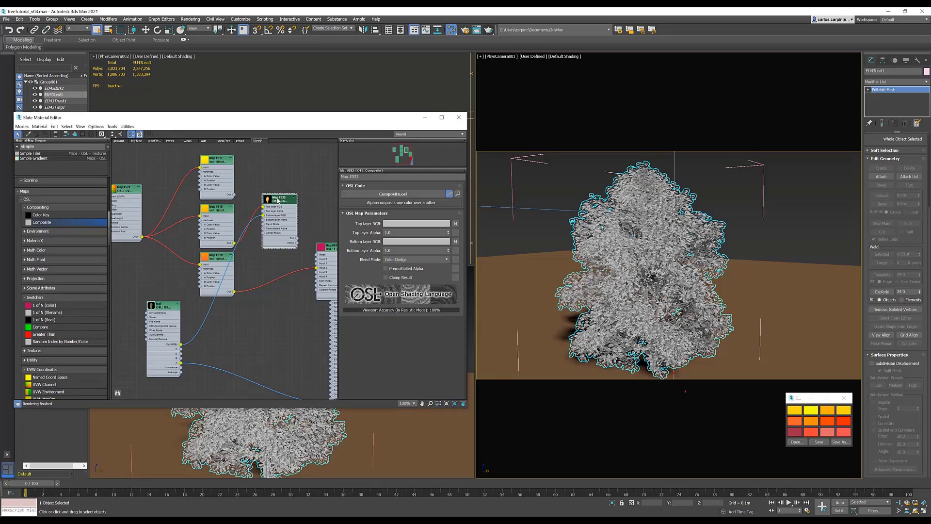
pyautogui.rightClick(277, 200)
pyautogui.click(306, 249)
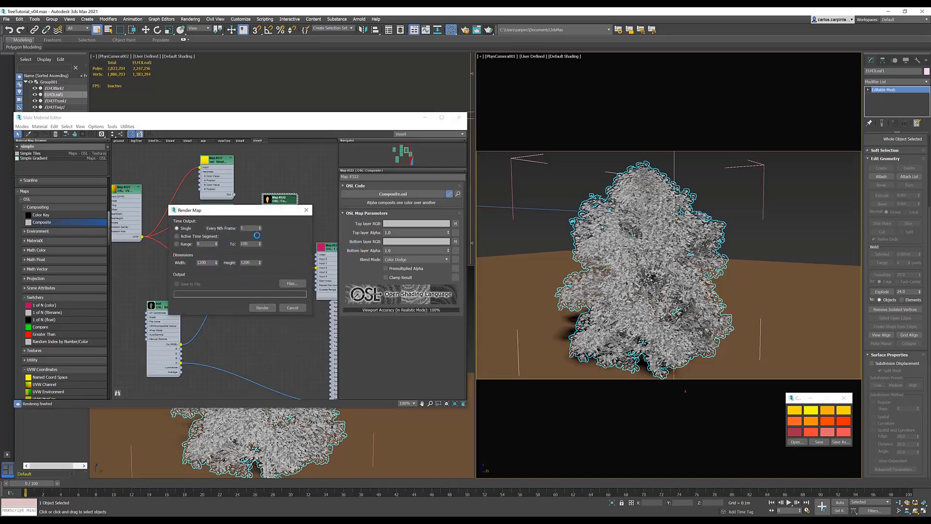
pyautogui.click(262, 308)
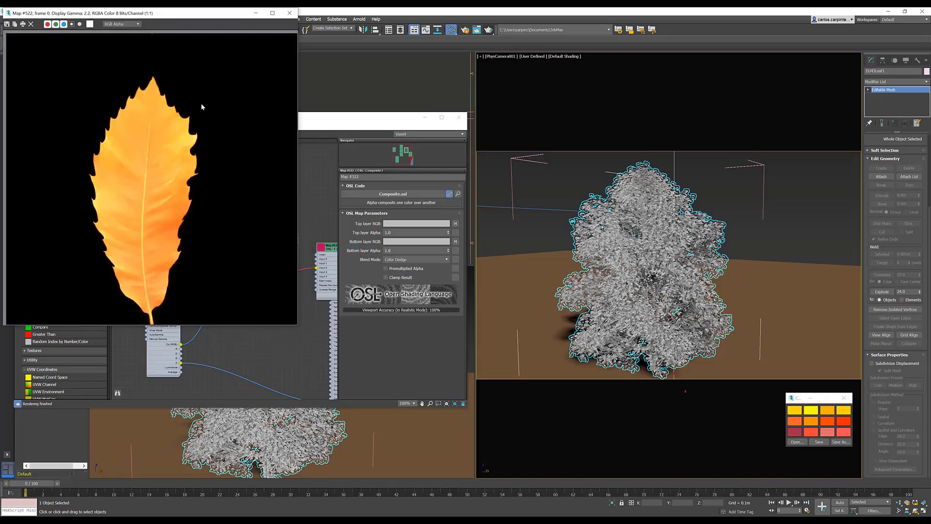
pyautogui.moveTo(190, 17); pyautogui.dragTo(241, 63)
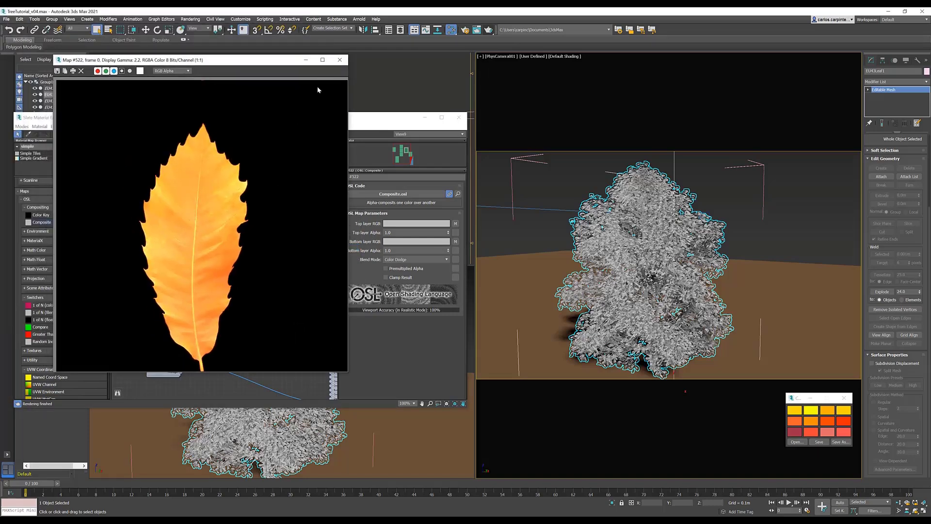
pyautogui.click(339, 60)
# Step: Move the leaf material and the 1 of N map further from the Composite map to free space
pyautogui.moveTo(286, 233); pyautogui.dragTo(244, 222, button='middle')
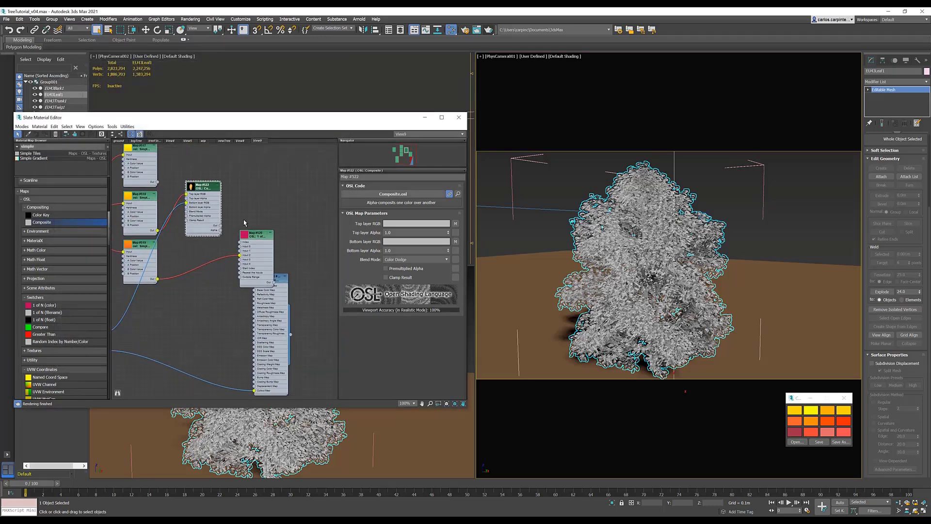
pyautogui.moveTo(279, 284); pyautogui.dragTo(318, 304)
pyautogui.moveTo(257, 234); pyautogui.dragTo(262, 268)
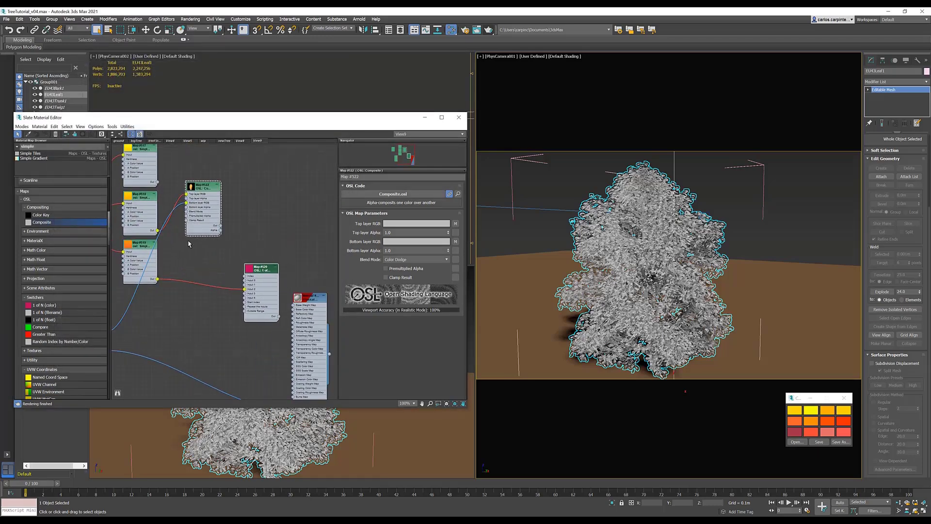
# Step: Add an OSL Color Correction map and feed it with the Composite map's output
pyautogui.scroll(-3, 77, 296)
pyautogui.scroll(-10, 78, 297)
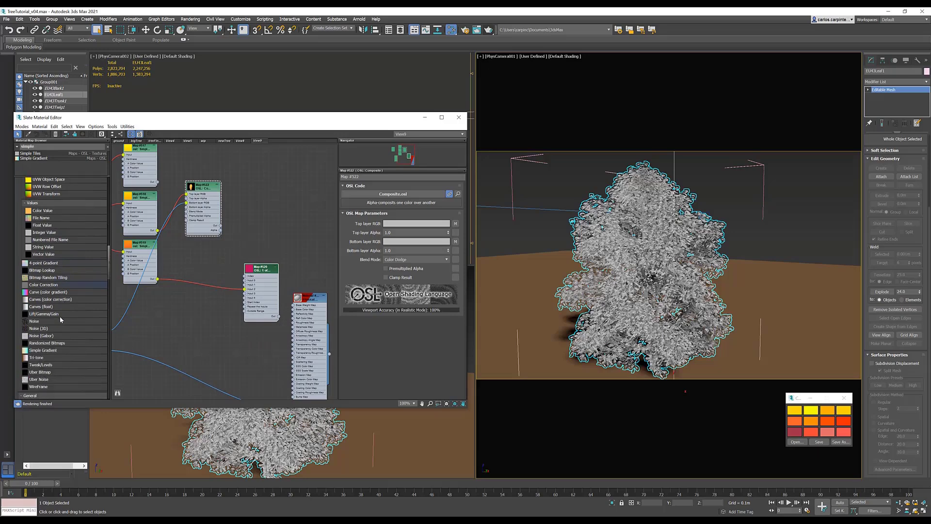
pyautogui.click(55, 285)
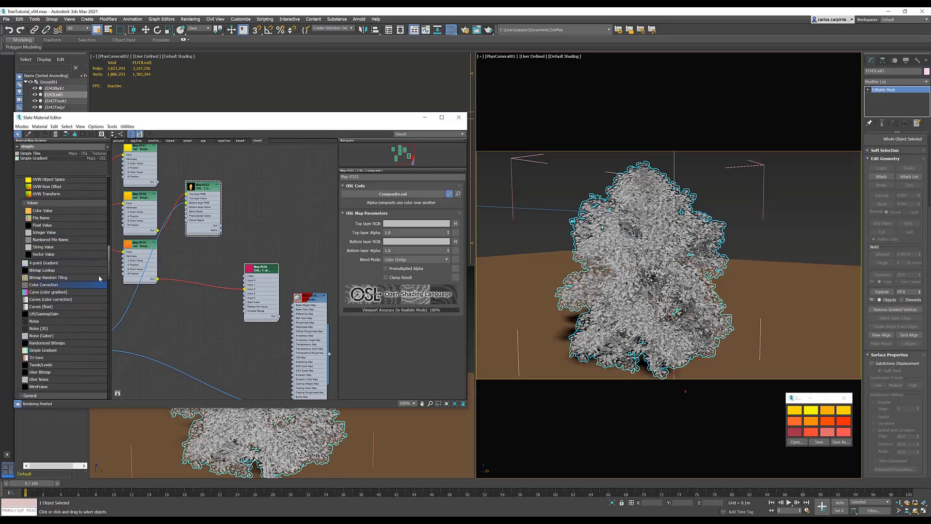
pyautogui.moveTo(255, 177); pyautogui.dragTo(241, 180)
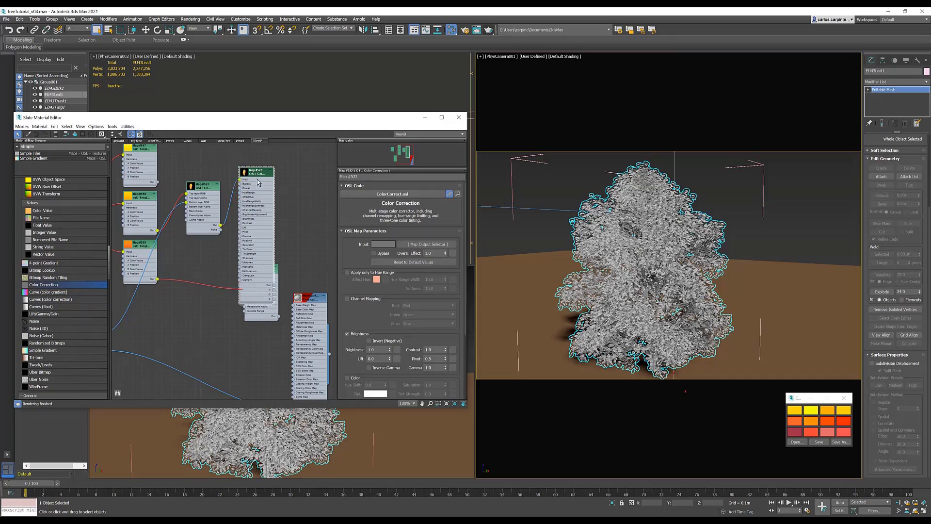
# Step: Enable the Color Correction's Color section with Saturation 1.2, and collapse its node
pyautogui.scroll(-2, 352, 338)
pyautogui.click(347, 356)
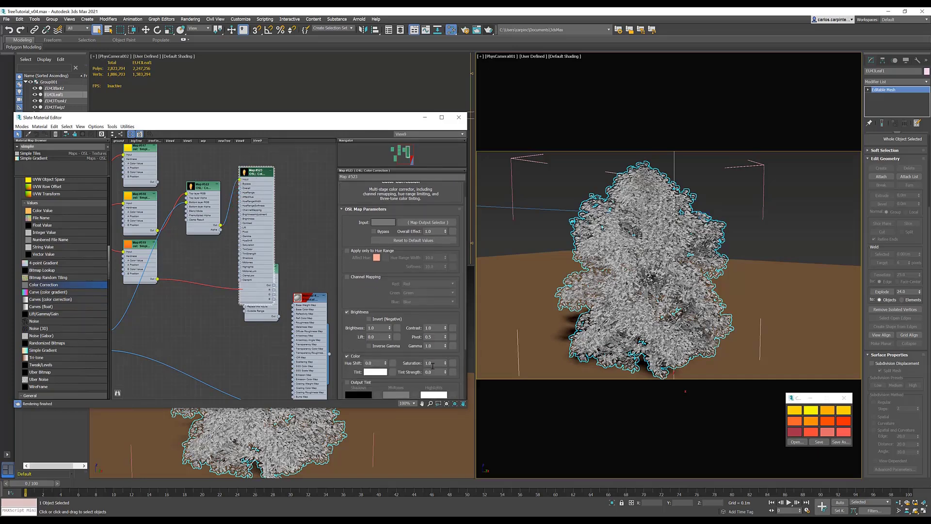
pyautogui.click(414, 363)
pyautogui.click(272, 170)
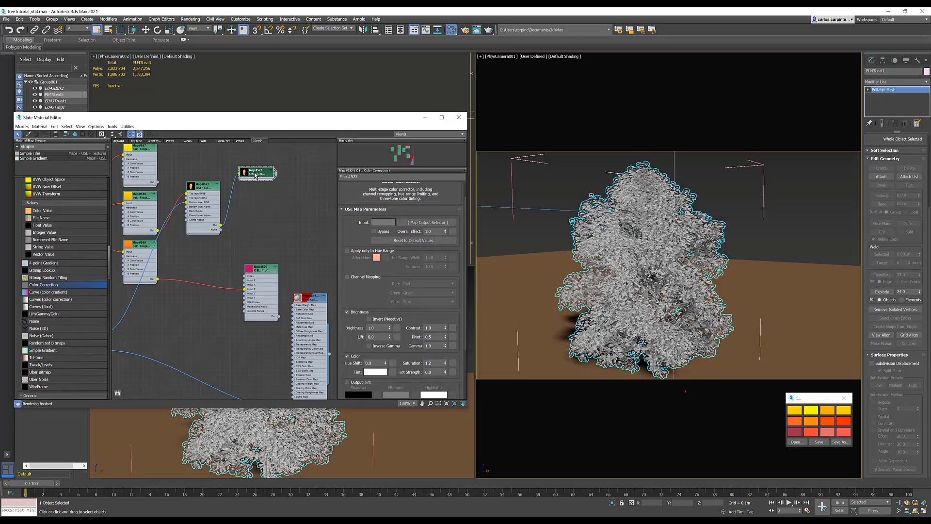
# Step: Place the Color Correction node next to the Composite map, render a preview of its output and close the preview
pyautogui.moveTo(255, 176); pyautogui.dragTo(250, 202)
pyautogui.rightClick(250, 201)
pyautogui.click(272, 251)
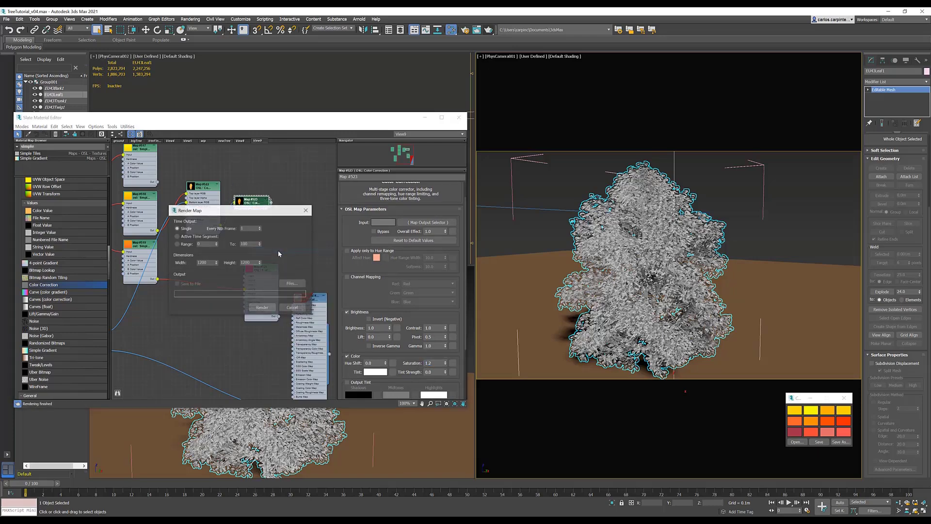
pyautogui.click(262, 308)
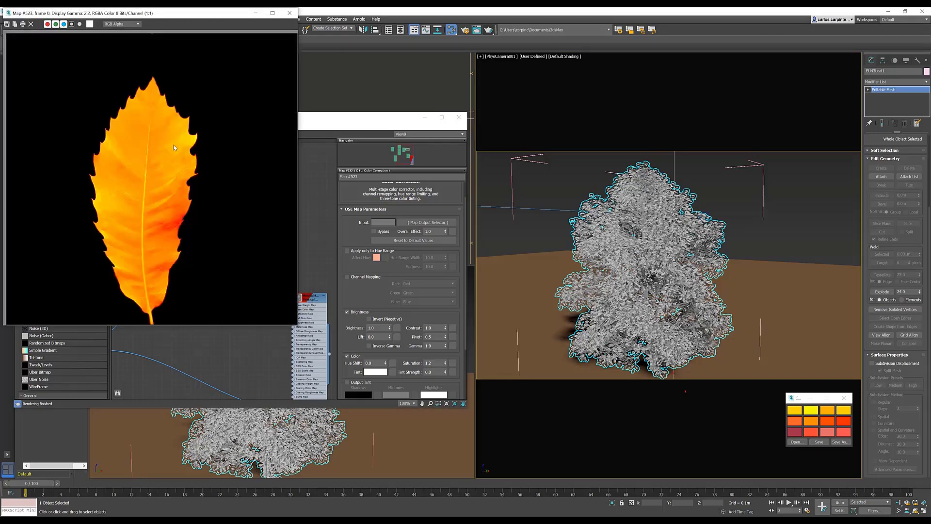
pyautogui.click(290, 14)
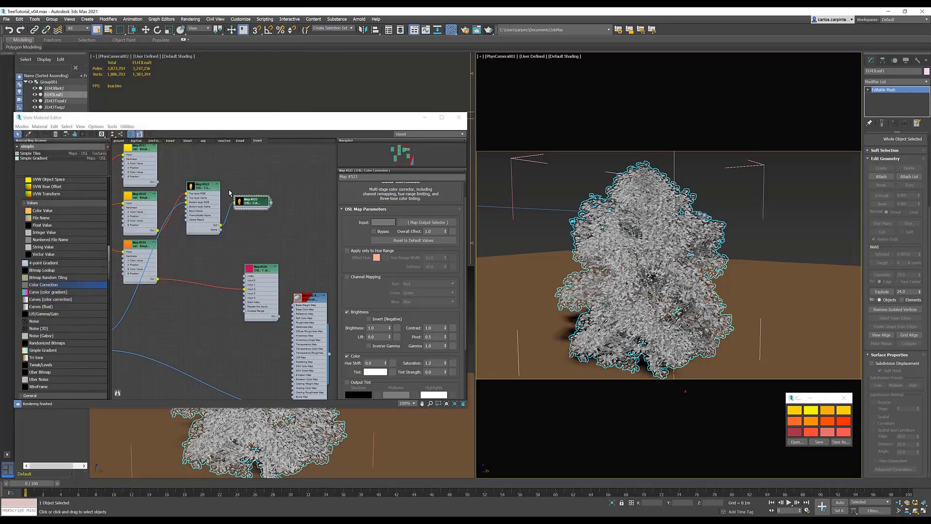
# Step: Add OSL SmoothStep (color) and Subtract (color) maps side by side above the Composite map
pyautogui.moveTo(228, 189); pyautogui.dragTo(247, 214, button='middle')
pyautogui.moveTo(224, 209); pyautogui.dragTo(251, 249)
pyautogui.moveTo(217, 225); pyautogui.dragTo(286, 233, button='middle')
pyautogui.scroll(8, 69, 238)
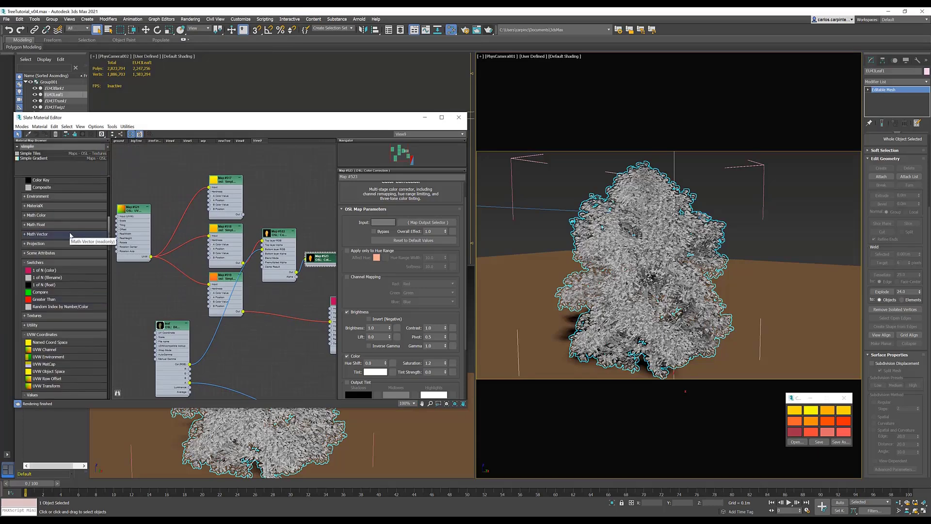
pyautogui.click(37, 216)
pyautogui.moveTo(48, 325); pyautogui.dragTo(281, 188)
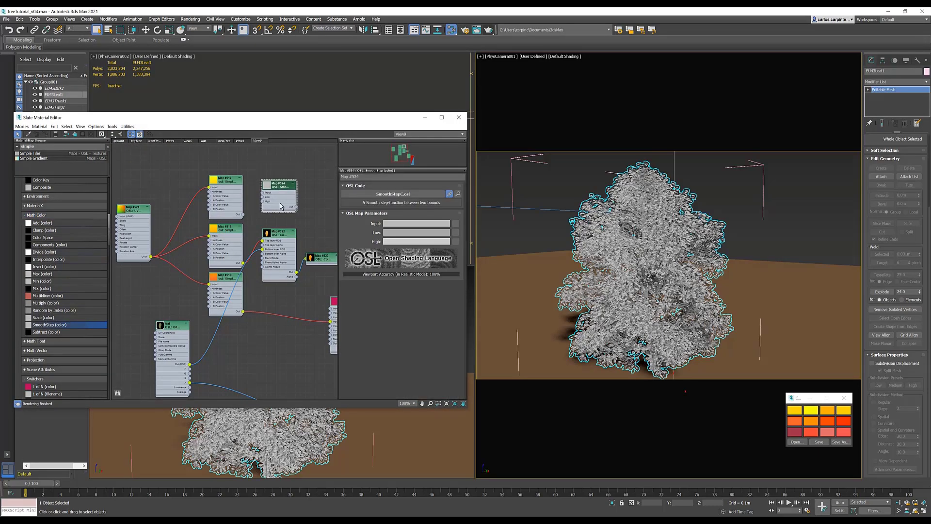
pyautogui.moveTo(40, 335); pyautogui.dragTo(320, 196)
pyautogui.moveTo(308, 181); pyautogui.dragTo(280, 182, button='middle')
pyautogui.moveTo(291, 199); pyautogui.dragTo(306, 192)
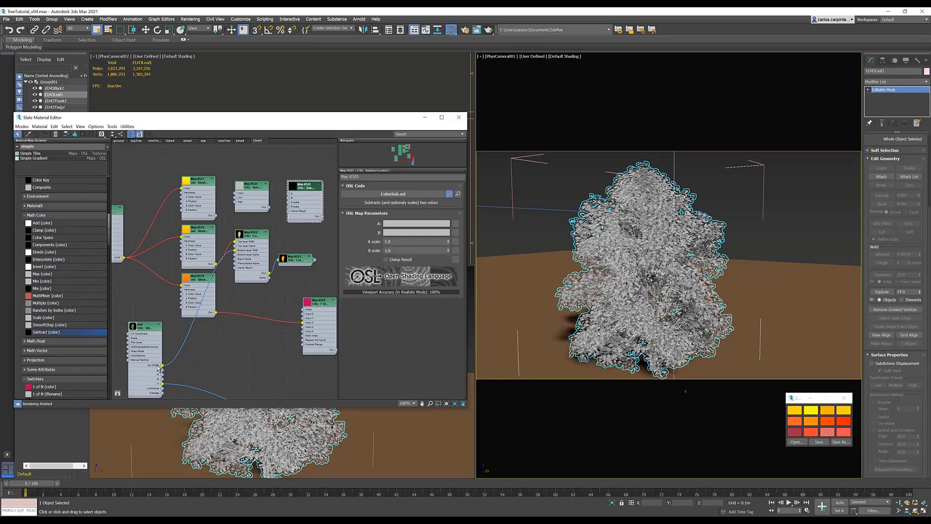
# Step: Feed the SmoothStep map with the leaf bitmap's Col (RGB) output, set its Low value to 0.147 and darken its High grey
pyautogui.moveTo(163, 365); pyautogui.dragTo(235, 193)
pyautogui.doubleClick(250, 187)
pyautogui.click(388, 234)
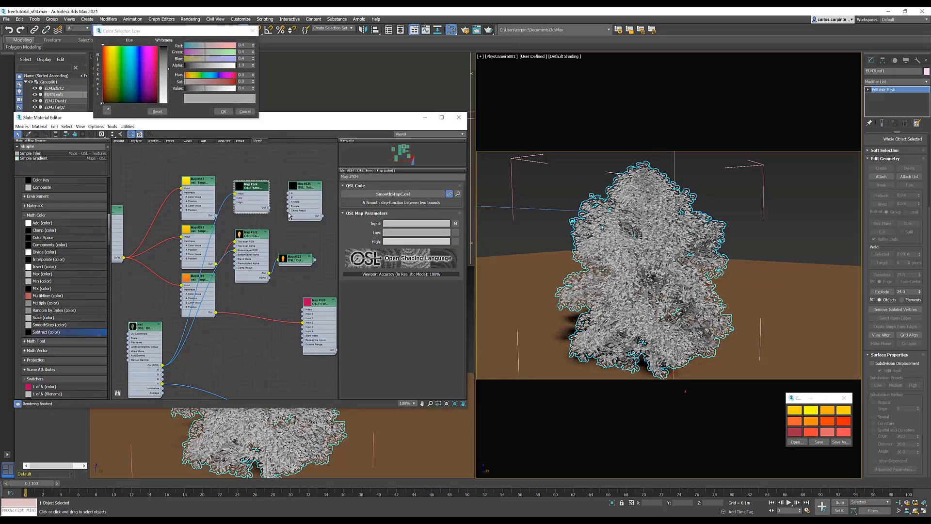
pyautogui.moveTo(204, 90); pyautogui.dragTo(192, 91)
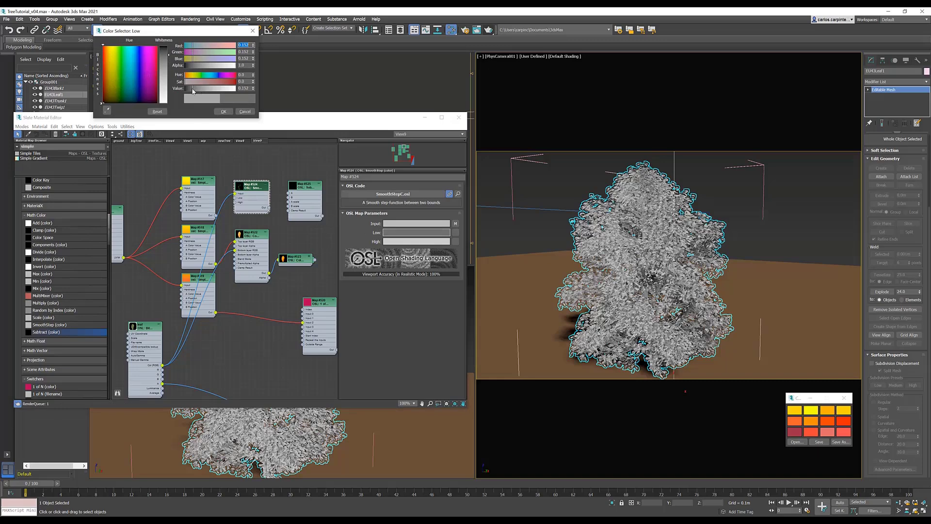
pyautogui.click(223, 111)
pyautogui.click(390, 242)
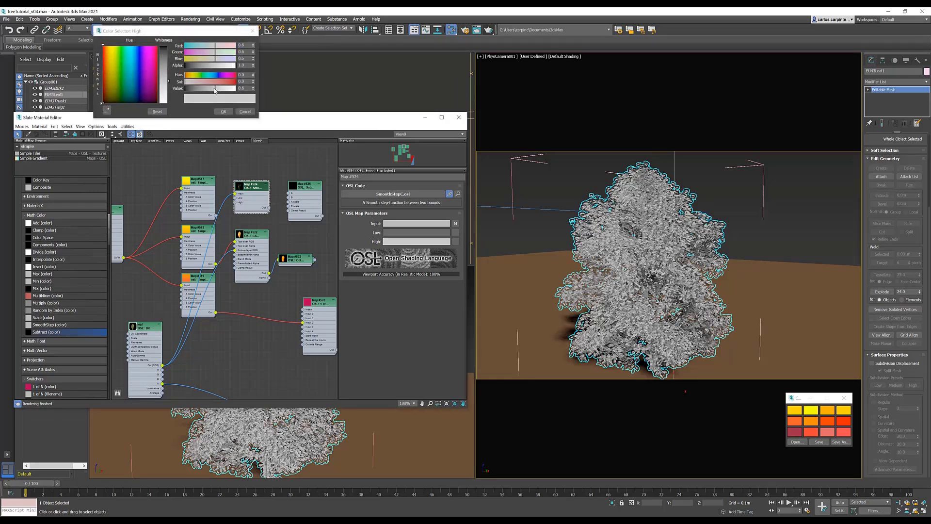
pyautogui.moveTo(214, 90); pyautogui.dragTo(203, 89)
pyautogui.click(223, 111)
# Step: Render a preview of the SmoothStep map and close it
pyautogui.rightClick(250, 186)
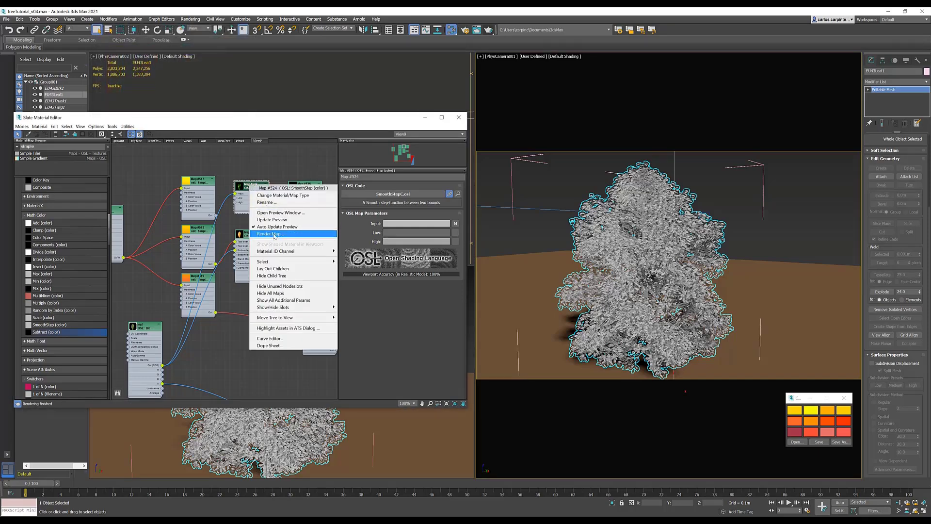
pyautogui.click(274, 234)
pyautogui.click(293, 284)
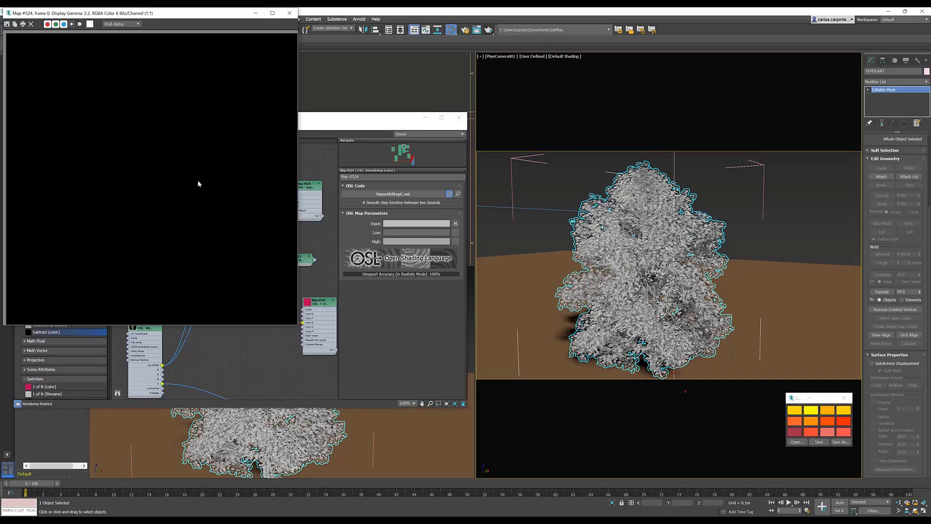
pyautogui.click(289, 13)
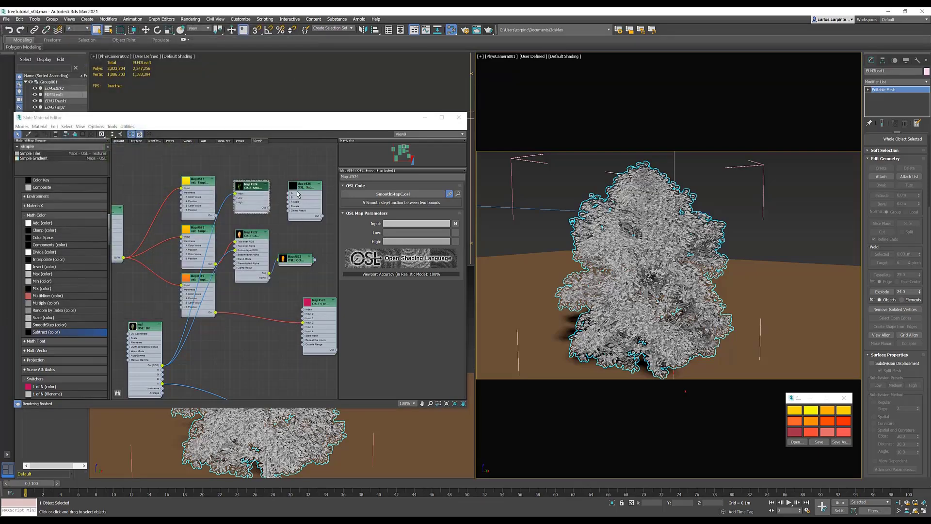
# Step: Feed the Subtract map with the upper yellow gradient as A and the SmoothStep as B, and check a rendered preview of it
pyautogui.moveTo(297, 194); pyautogui.dragTo(297, 198)
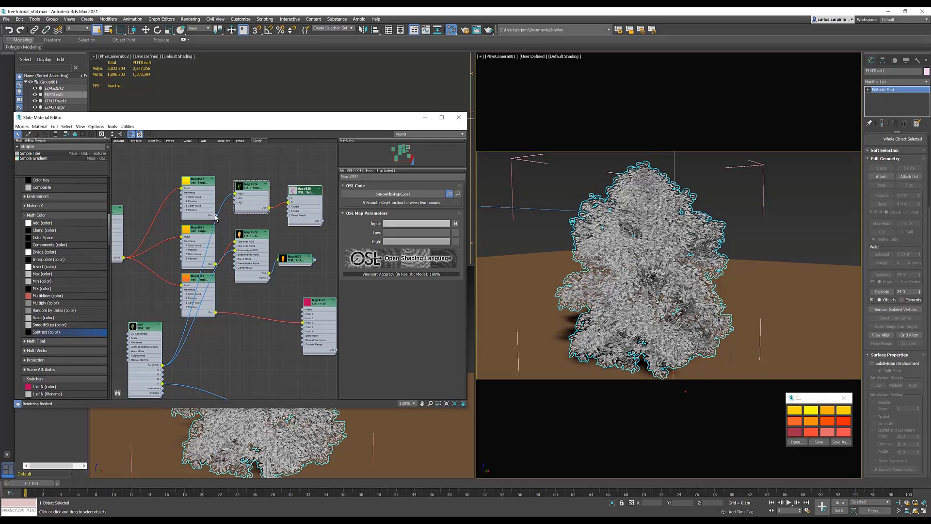
pyautogui.moveTo(215, 215); pyautogui.dragTo(289, 201)
pyautogui.rightClick(293, 193)
pyautogui.click(330, 240)
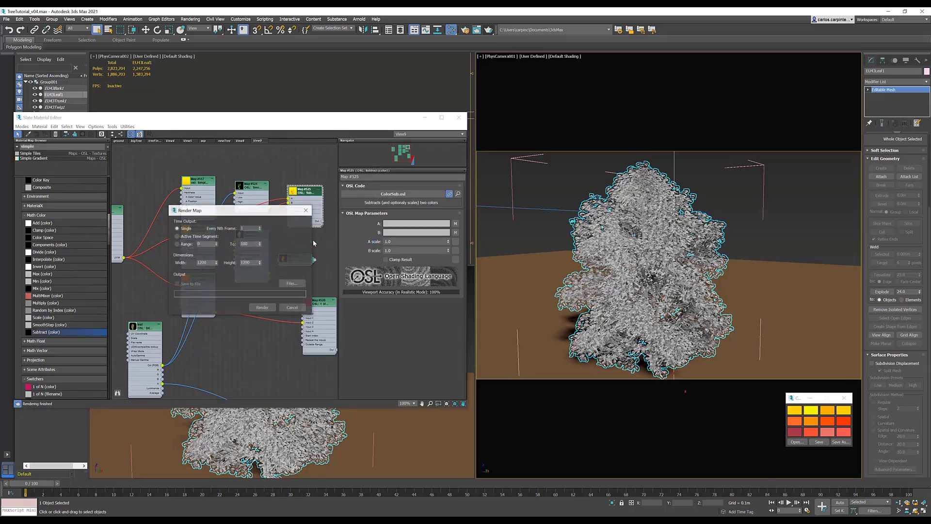
pyautogui.click(262, 306)
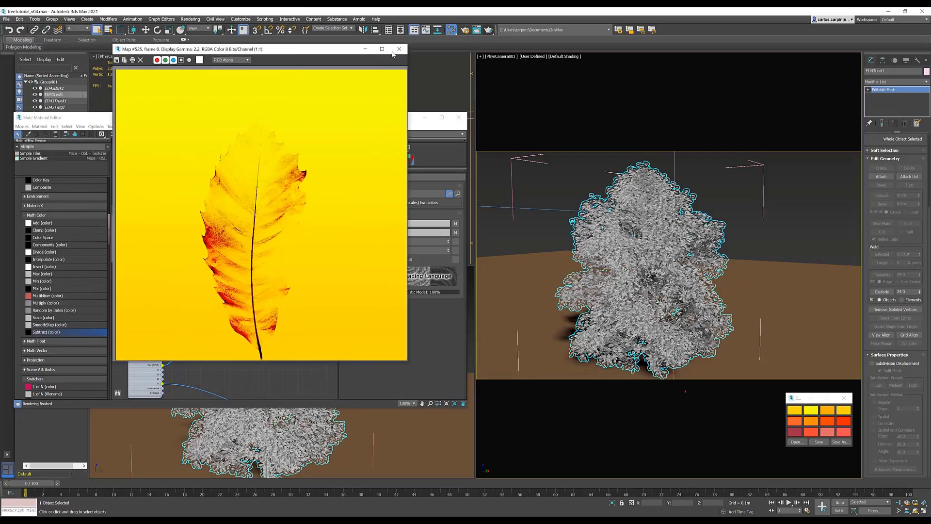
pyautogui.click(399, 49)
# Step: Move the 1 of N map closer and connect the Subtract output to Input 0 and the Color Correction output to Input 1
pyautogui.moveTo(285, 327); pyautogui.dragTo(242, 295, button='middle')
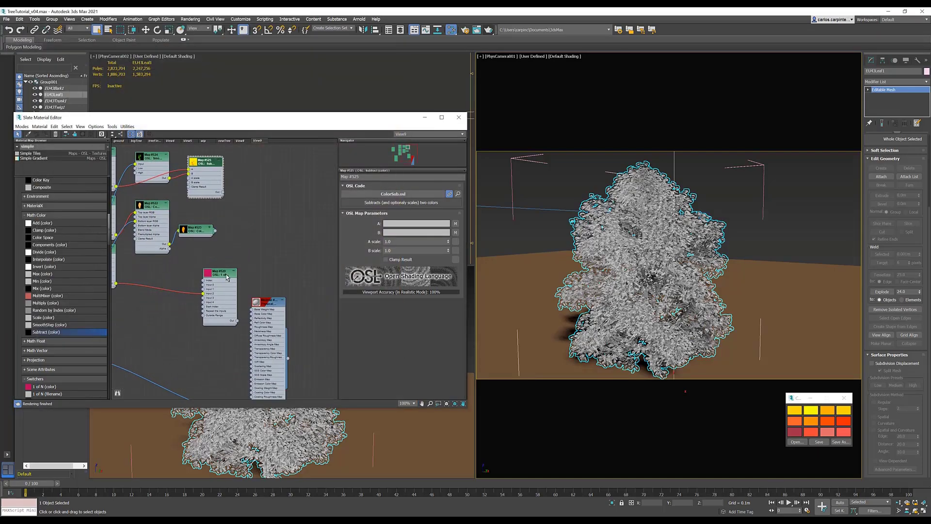
pyautogui.moveTo(227, 277); pyautogui.dragTo(247, 240)
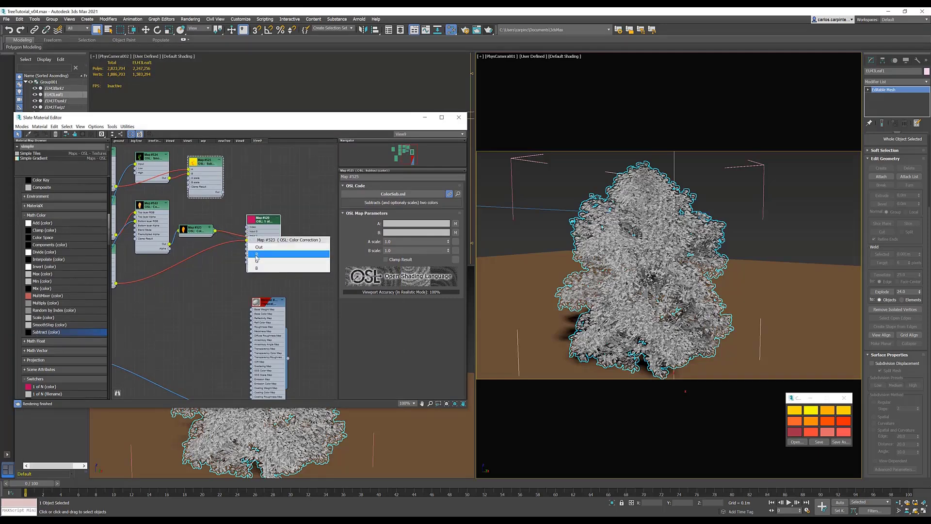
pyautogui.click(259, 246)
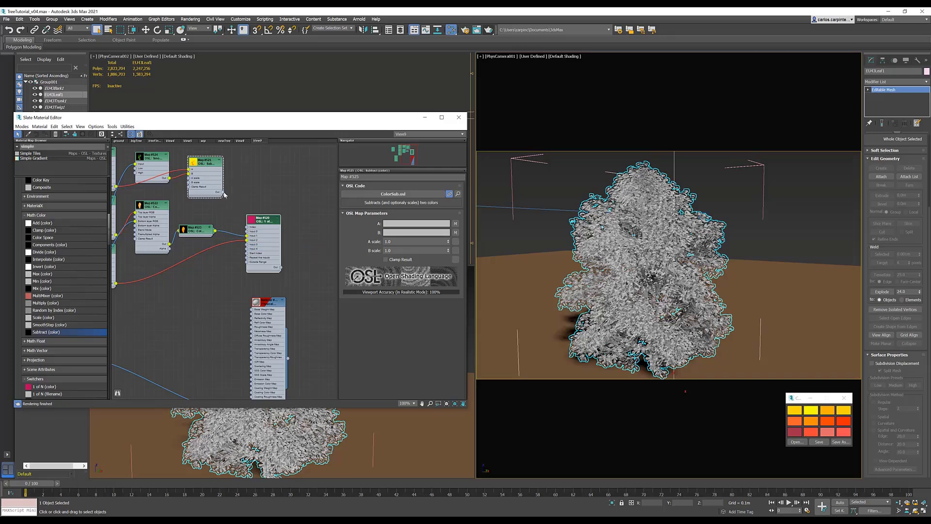
pyautogui.moveTo(223, 193); pyautogui.dragTo(247, 232)
pyautogui.click(262, 223)
pyautogui.moveTo(261, 222); pyautogui.dragTo(296, 164, button='middle')
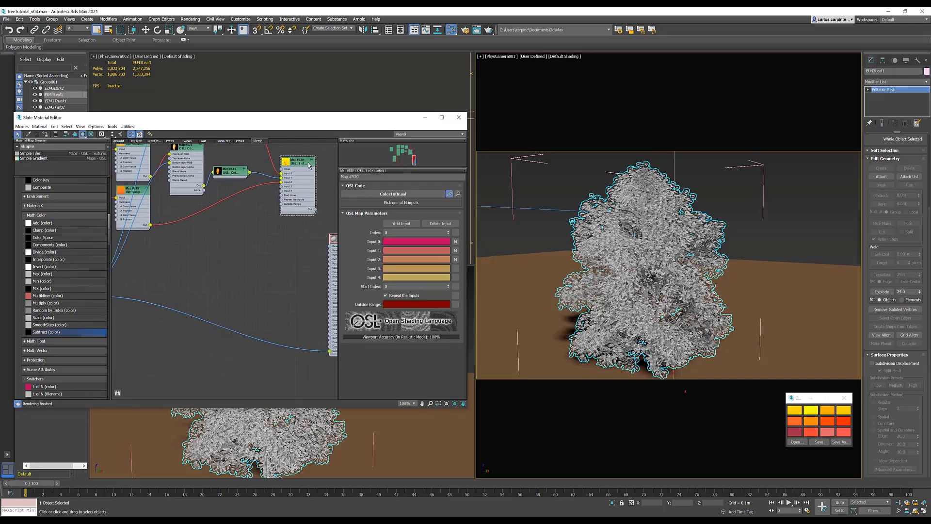
pyautogui.moveTo(308, 165); pyautogui.dragTo(304, 199)
# Step: Add an OSL Material ID map and connect it to the Index input of the 1 of N map
pyautogui.click(25, 216)
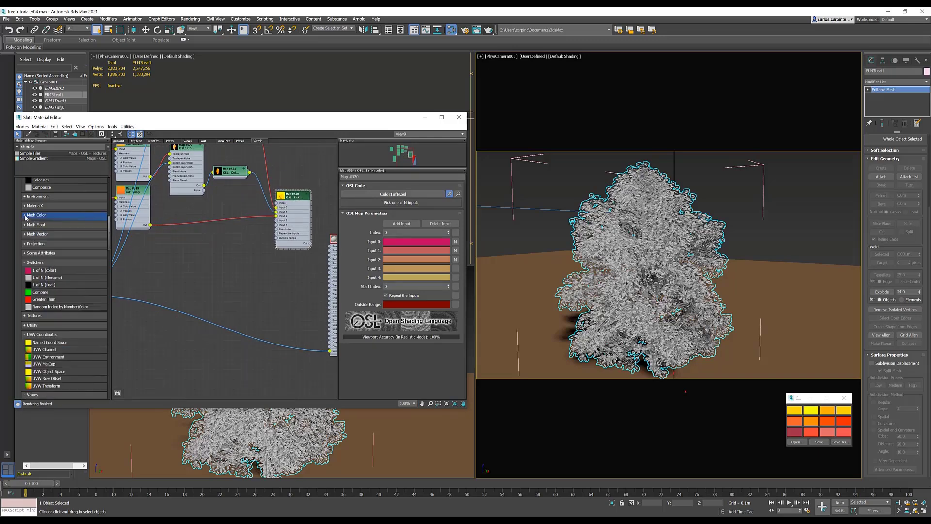
pyautogui.scroll(5, 39, 262)
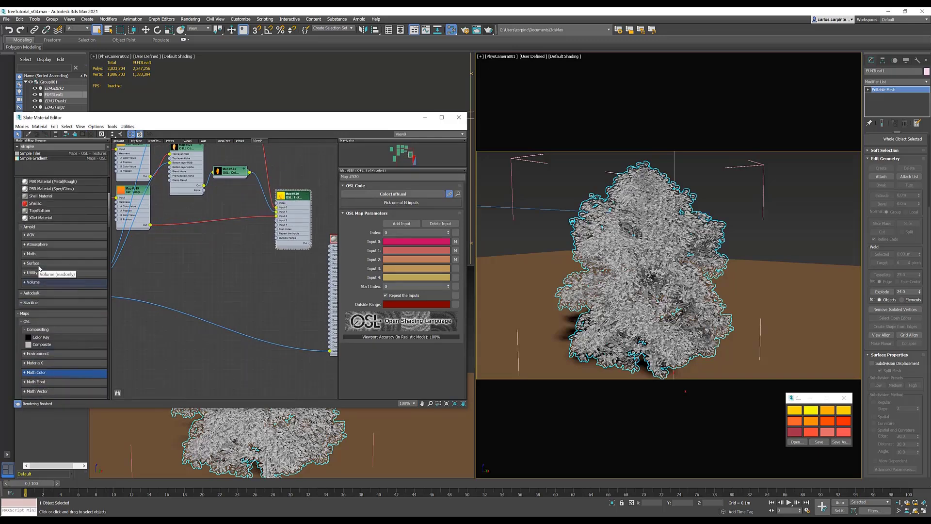
pyautogui.scroll(-4, 40, 268)
pyautogui.click(35, 271)
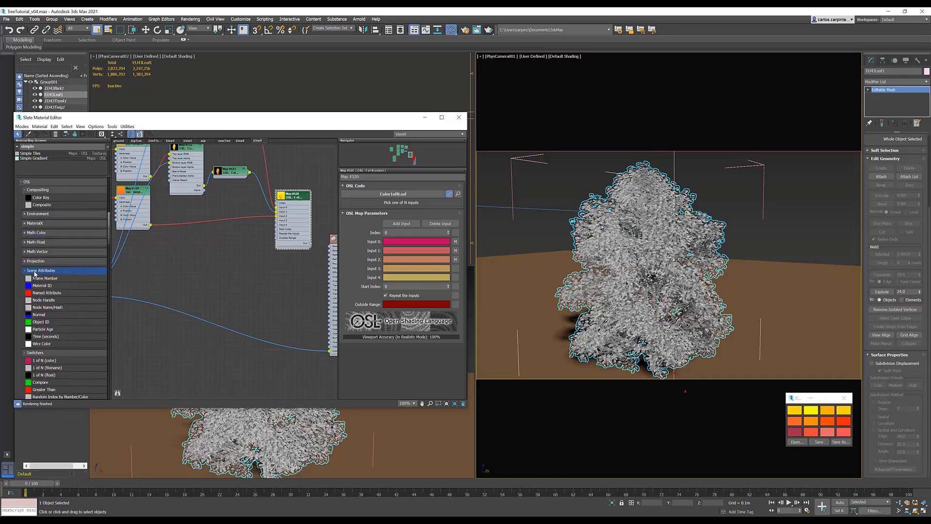
pyautogui.moveTo(34, 286); pyautogui.dragTo(275, 203)
pyautogui.moveTo(269, 280); pyautogui.dragTo(182, 272, button='middle')
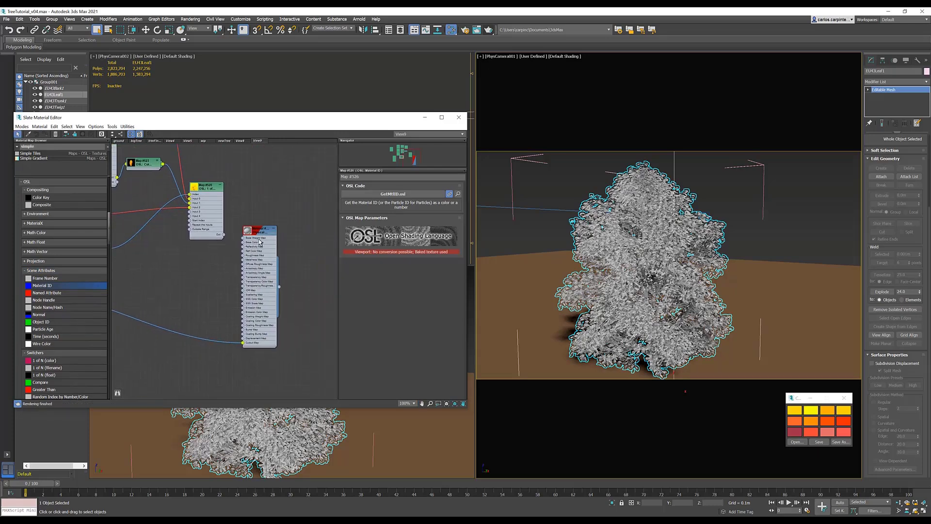
# Step: Connect the 1 of N output to the physical material's Base Color Map and SSS Color Map, and display the material's parameters
pyautogui.moveTo(265, 231)
pyautogui.mouseDown()
pyautogui.moveTo(276, 231)
pyautogui.moveTo(256, 246)
pyautogui.mouseUp()
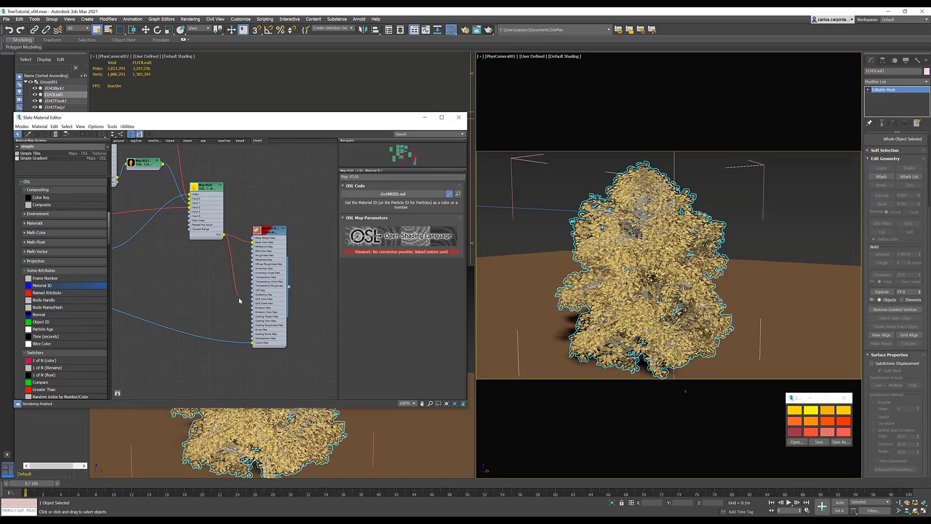
pyautogui.moveTo(239, 300); pyautogui.dragTo(253, 299)
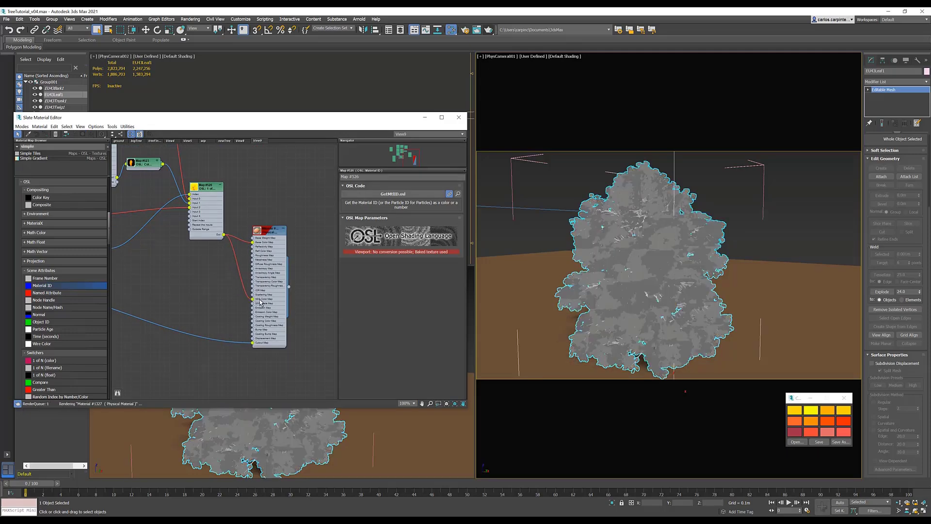
pyautogui.doubleClick(271, 229)
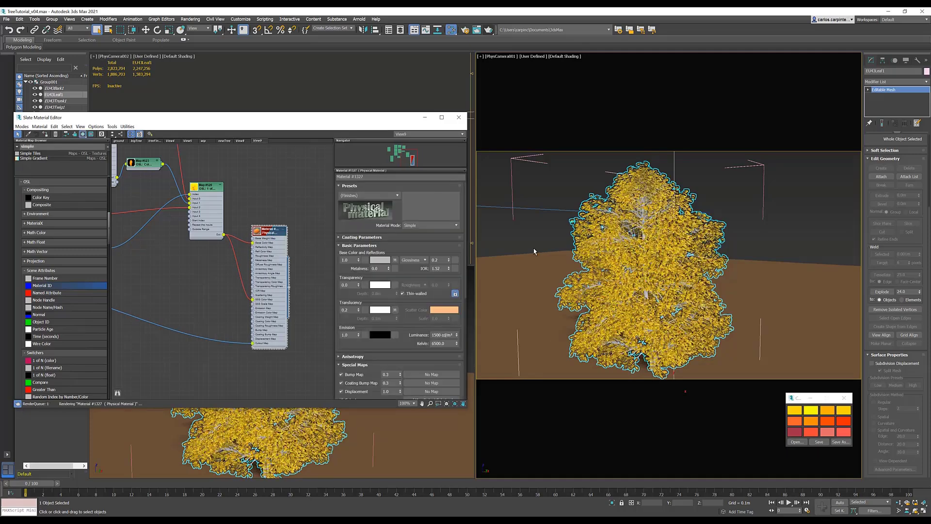
# Step: Deselect the leaves, render the PhysCamera001 view to check the tree, and close the render and environment windows
pyautogui.click(783, 214)
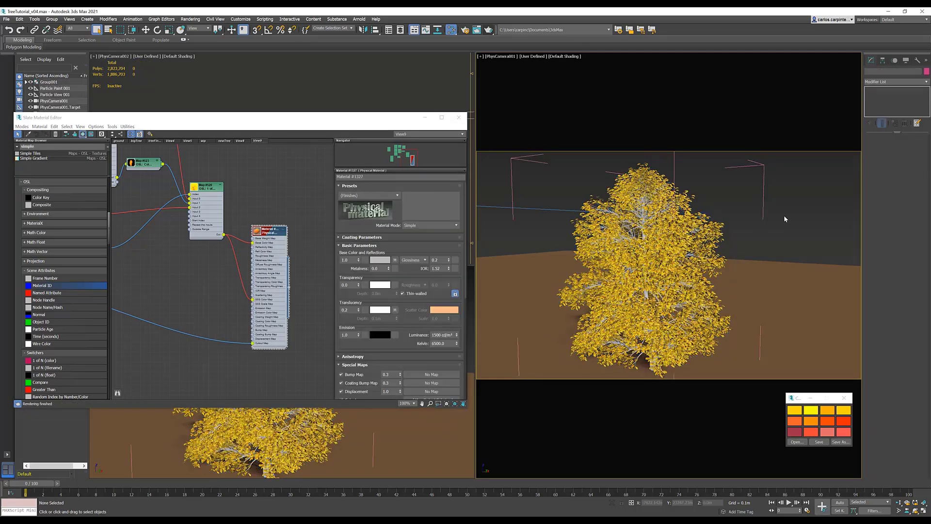
pyautogui.click(490, 30)
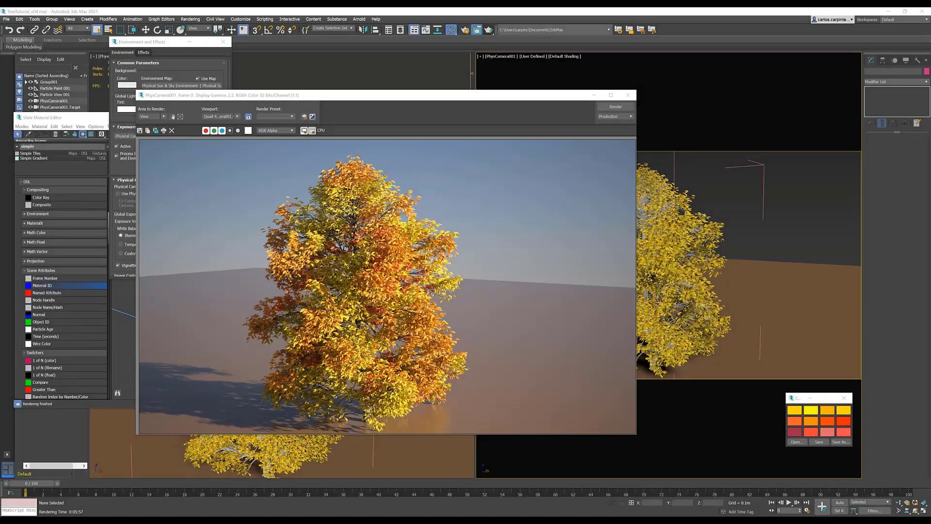
pyautogui.click(626, 95)
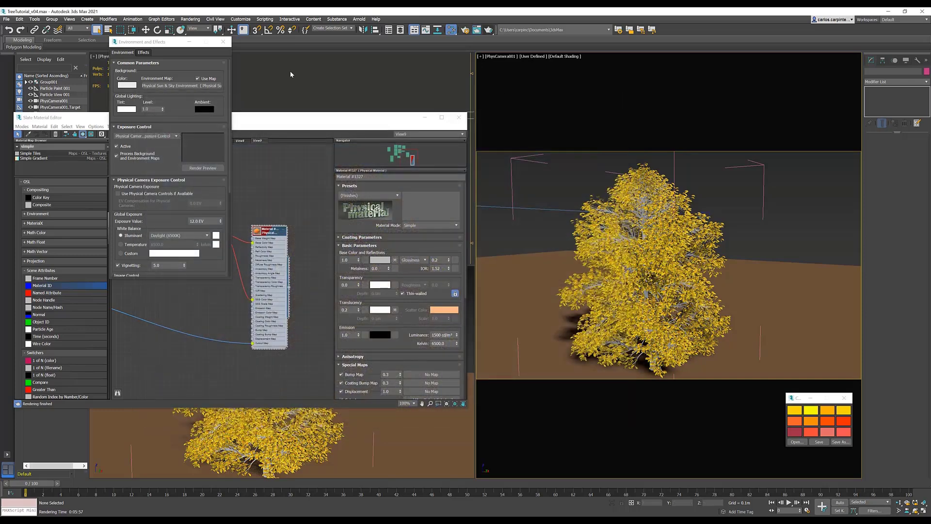
pyautogui.click(224, 42)
# Step: Duplicate the gradient, SmoothStep, Subtract, Composite, Color Correction and 1 of N network below the original, sharing the leaf bitmap
pyautogui.scroll(-6, 265, 292)
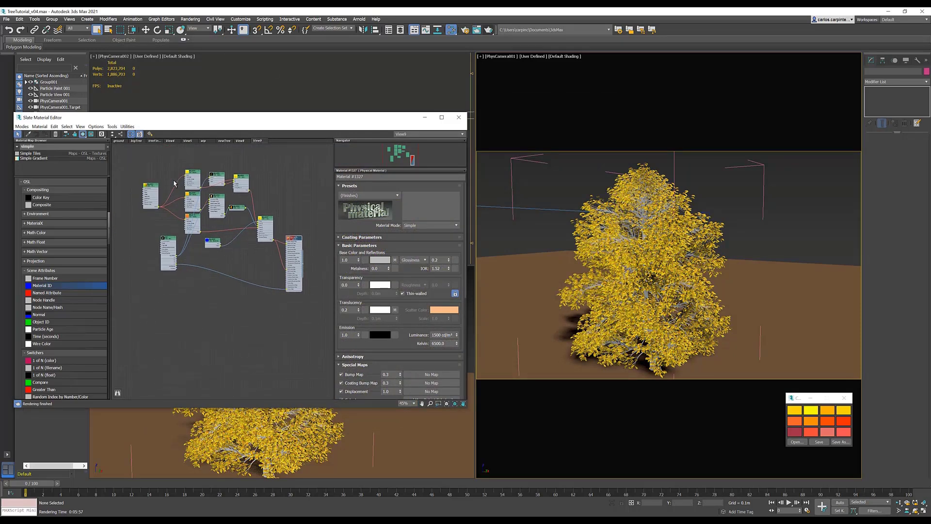
pyautogui.moveTo(143, 167); pyautogui.dragTo(270, 319)
pyautogui.scroll(4, 249, 304)
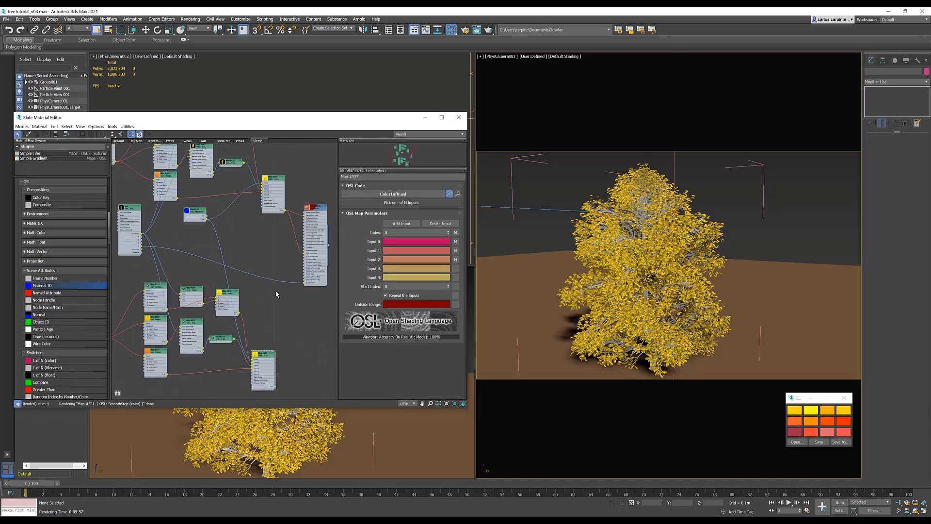
pyautogui.moveTo(273, 283); pyautogui.dragTo(278, 228, button='middle')
# Step: Recolour the upper gradient of the duplicated network with clipboard colours, A Color Value orange-red and B Color Value red
pyautogui.doubleClick(193, 225)
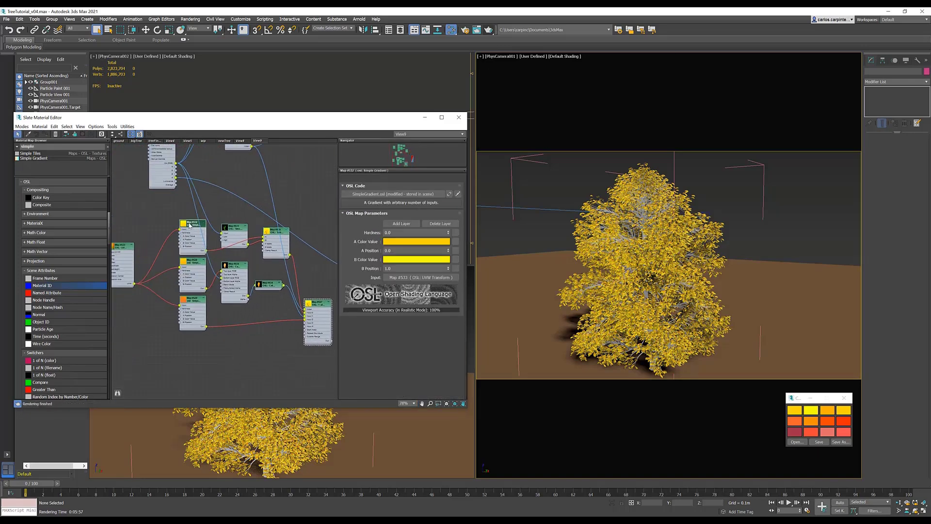
pyautogui.click(393, 240)
pyautogui.click(107, 110)
pyautogui.click(827, 421)
pyautogui.click(223, 111)
pyautogui.click(394, 259)
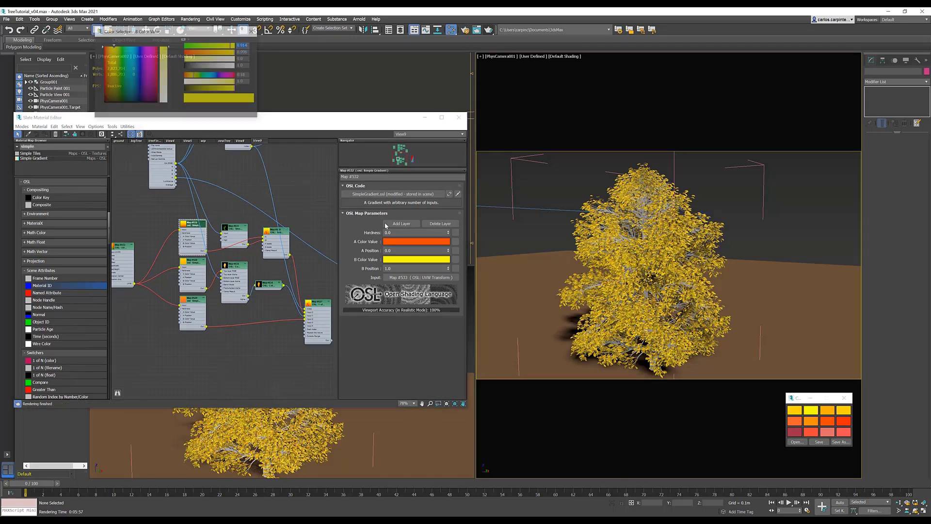
pyautogui.click(107, 110)
pyautogui.click(844, 421)
pyautogui.click(223, 112)
# Step: Recolour the duplicated network's middle gradient with clipboard colours, using crimson for A Color Value and orange-red for B Color Value
pyautogui.doubleClick(193, 262)
pyautogui.click(394, 241)
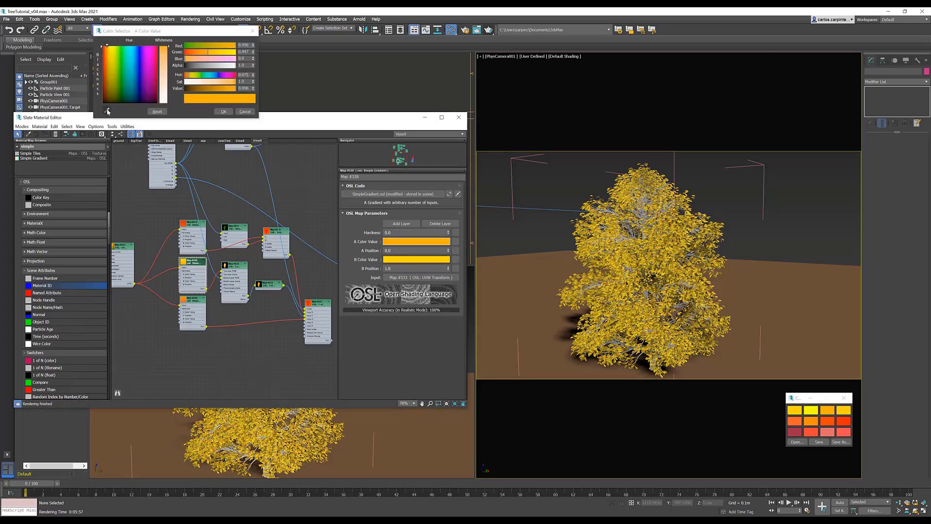
pyautogui.click(107, 110)
pyautogui.click(794, 432)
pyautogui.click(223, 111)
pyautogui.click(416, 260)
pyautogui.click(107, 110)
pyautogui.click(844, 421)
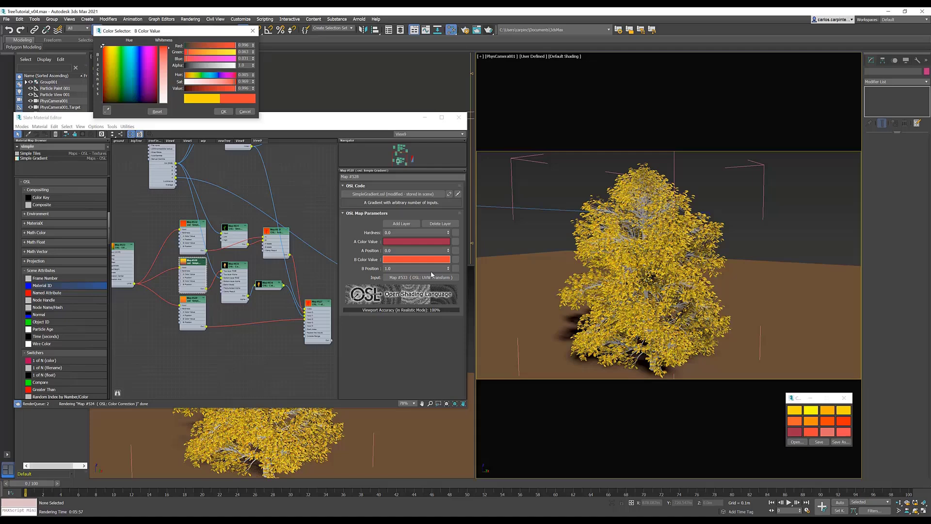
pyautogui.click(224, 111)
# Step: Recolour the duplicated network's lower gradient with clipboard colours, using salmon for A Color Value and light red for B Color Value
pyautogui.doubleClick(198, 299)
pyautogui.click(389, 242)
pyautogui.click(106, 110)
pyautogui.click(827, 431)
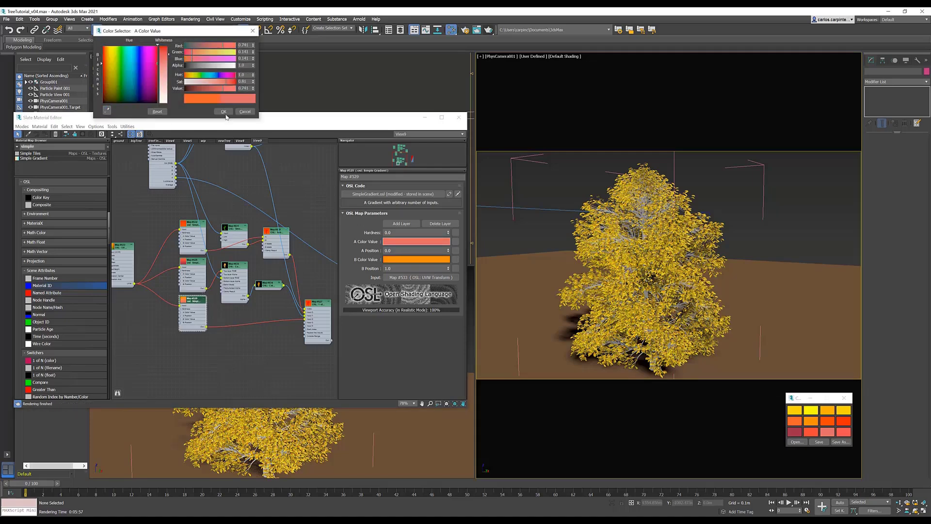
pyautogui.click(224, 112)
pyautogui.click(416, 259)
pyautogui.click(107, 110)
pyautogui.click(828, 432)
pyautogui.click(223, 111)
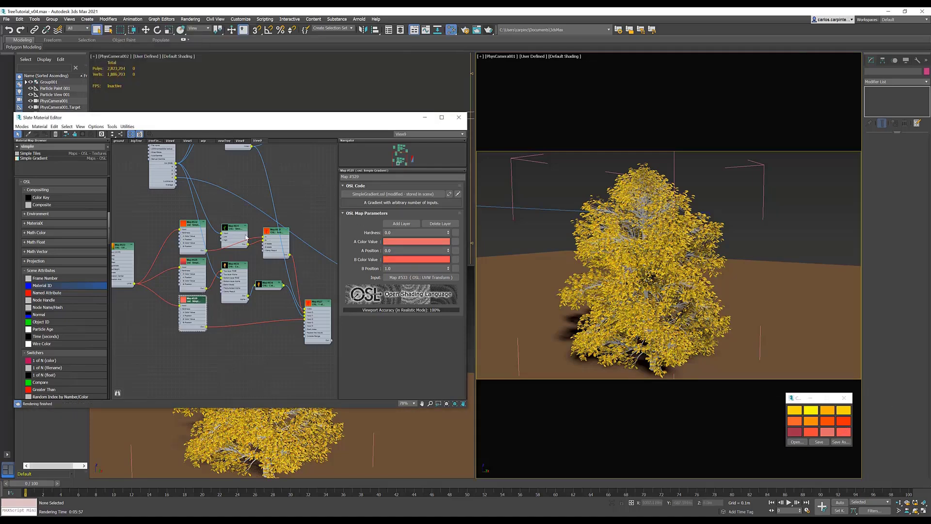
# Step: Set the duplicated Composite map's Blend Mode to Linear Dodge
pyautogui.moveTo(231, 229); pyautogui.dragTo(230, 218)
pyautogui.moveTo(230, 218); pyautogui.dragTo(202, 217, button='middle')
pyautogui.click(239, 284)
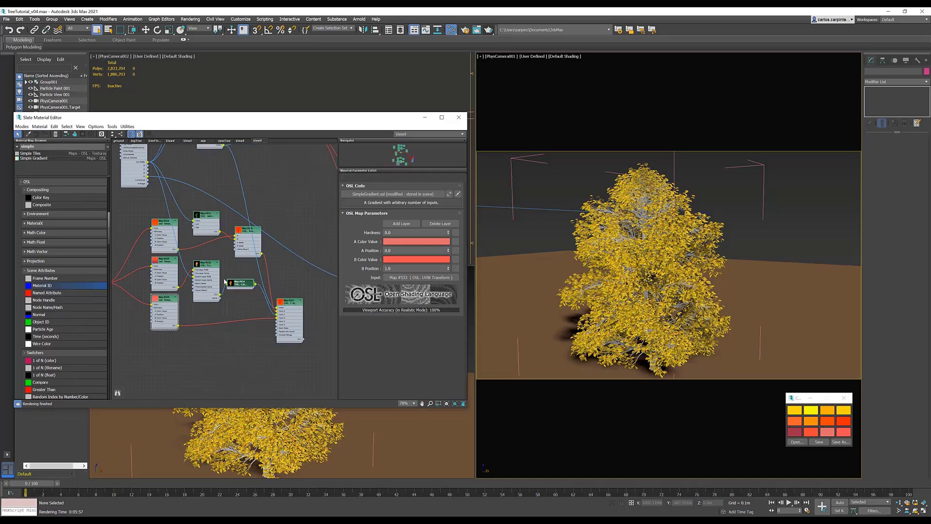
pyautogui.click(208, 269)
pyautogui.click(416, 260)
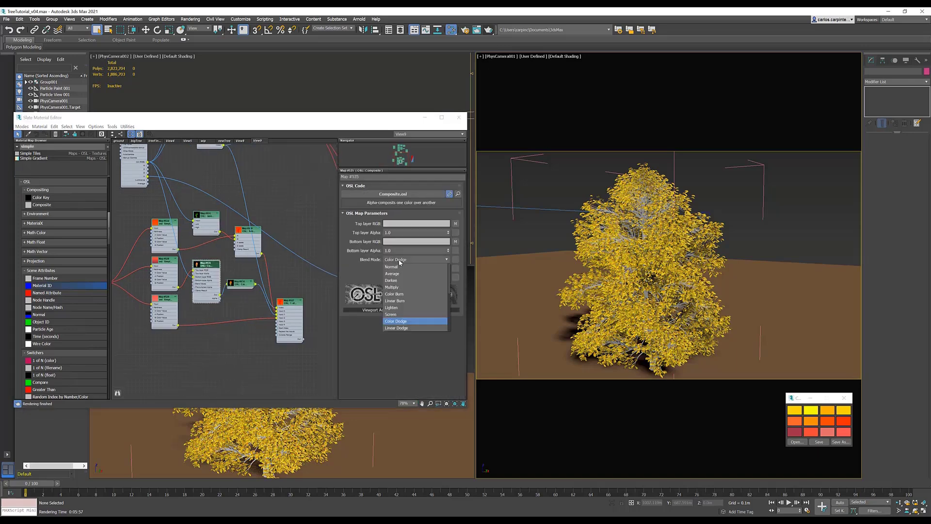
pyautogui.click(394, 328)
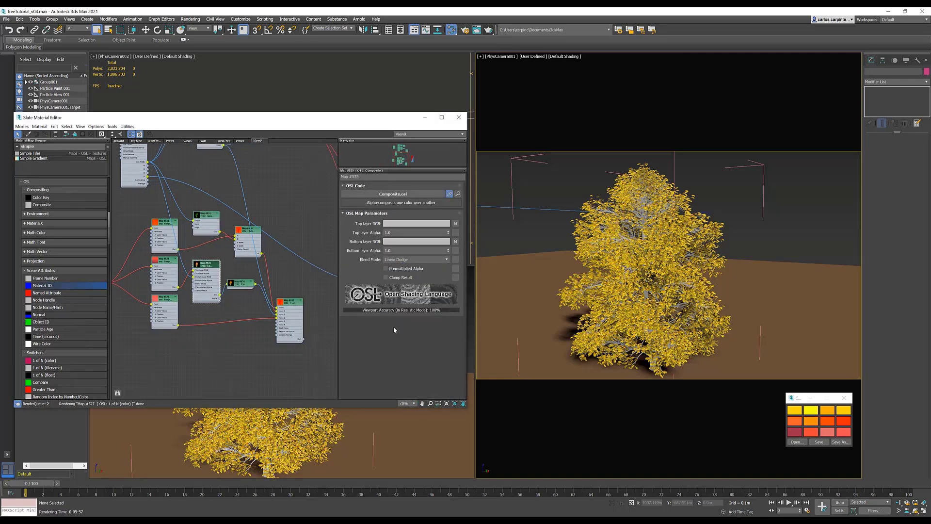
# Step: Space out the duplicated network's nodes, render a preview of its Color Correction map, and close the preview
pyautogui.moveTo(232, 298); pyautogui.dragTo(202, 299, button='middle')
pyautogui.moveTo(259, 302); pyautogui.dragTo(293, 286)
pyautogui.moveTo(217, 279); pyautogui.dragTo(220, 286)
pyautogui.rightClick(221, 286)
pyautogui.click(240, 334)
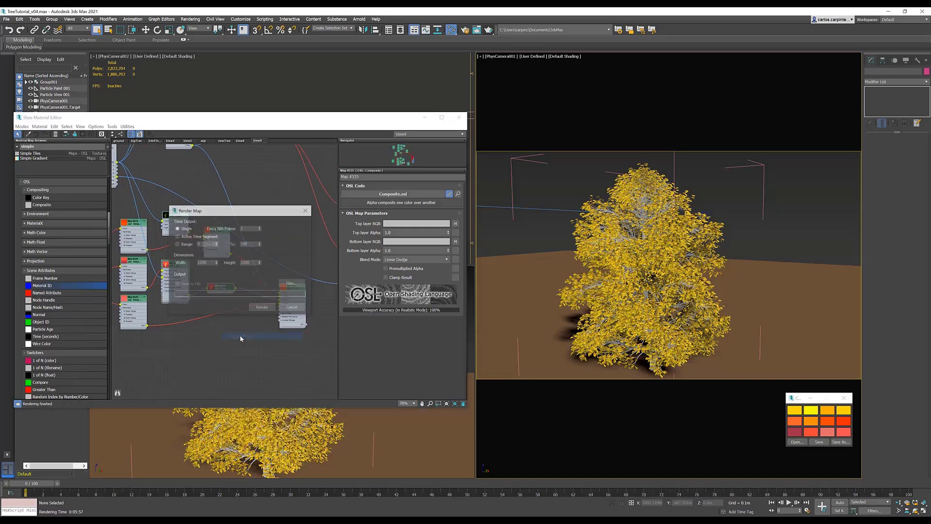
pyautogui.click(258, 306)
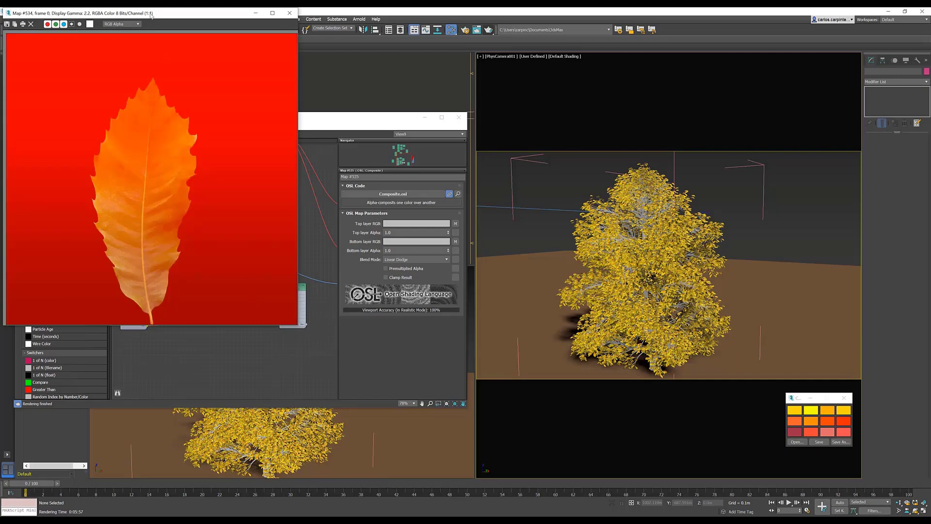
pyautogui.click(376, 40)
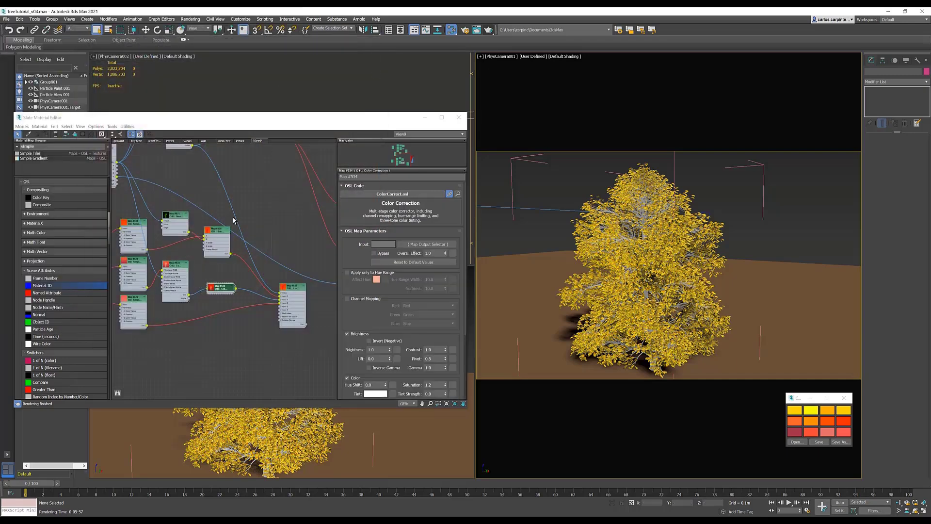
# Step: Render a preview of the duplicated Subtract map to check the leaf colours, and close it
pyautogui.rightClick(217, 232)
pyautogui.click(239, 279)
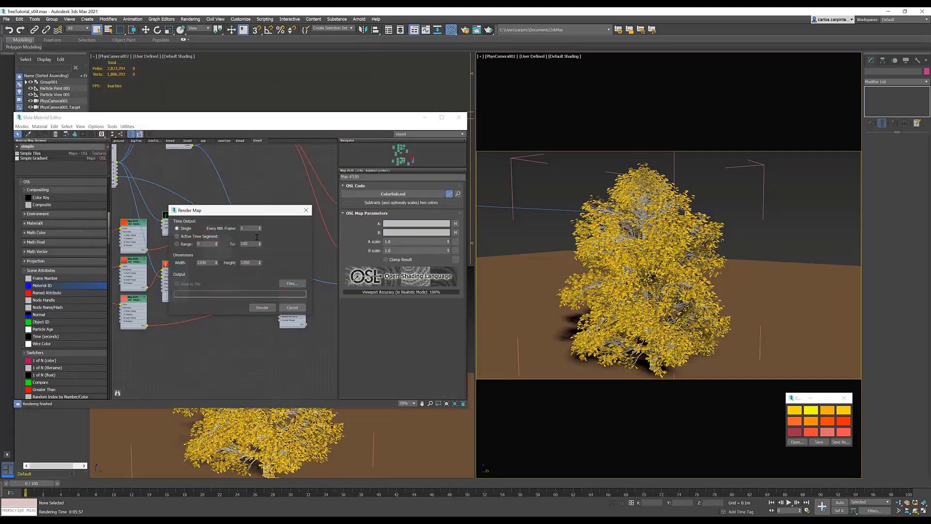
pyautogui.click(262, 308)
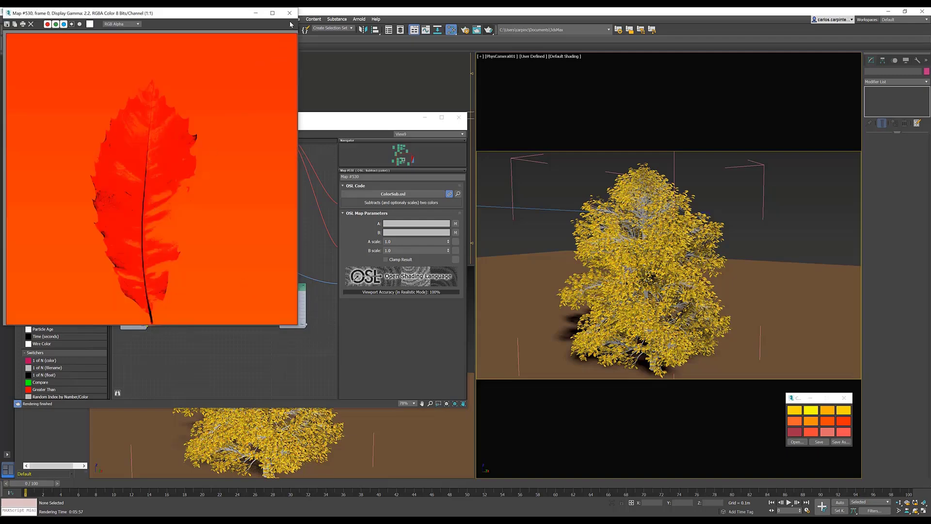
pyautogui.click(290, 14)
# Step: Rearrange the Material ID and duplicated 1 of N nodes, and connect the latter's output to the physical material's Base Color Map and SSS Color Map
pyautogui.moveTo(305, 289); pyautogui.dragTo(254, 300, button='middle')
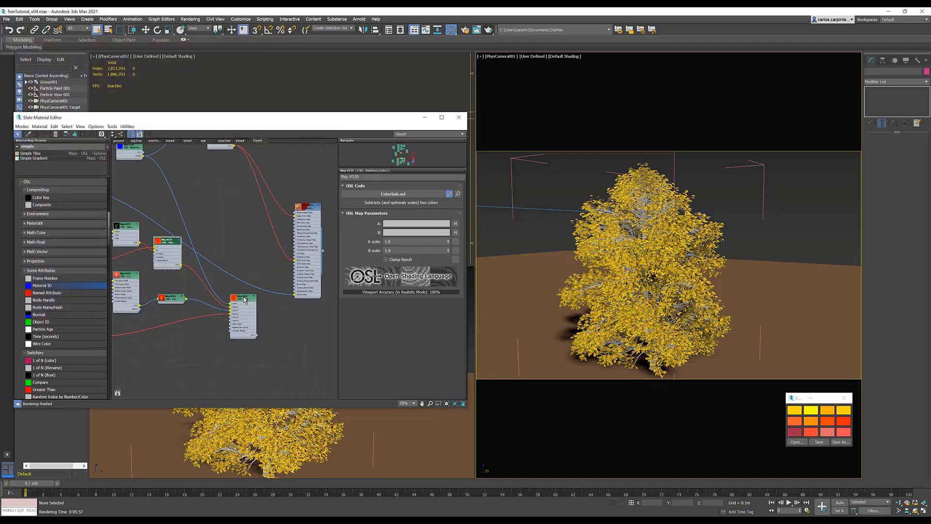
pyautogui.moveTo(245, 300); pyautogui.dragTo(252, 234)
pyautogui.moveTo(130, 148); pyautogui.dragTo(165, 201, button='middle')
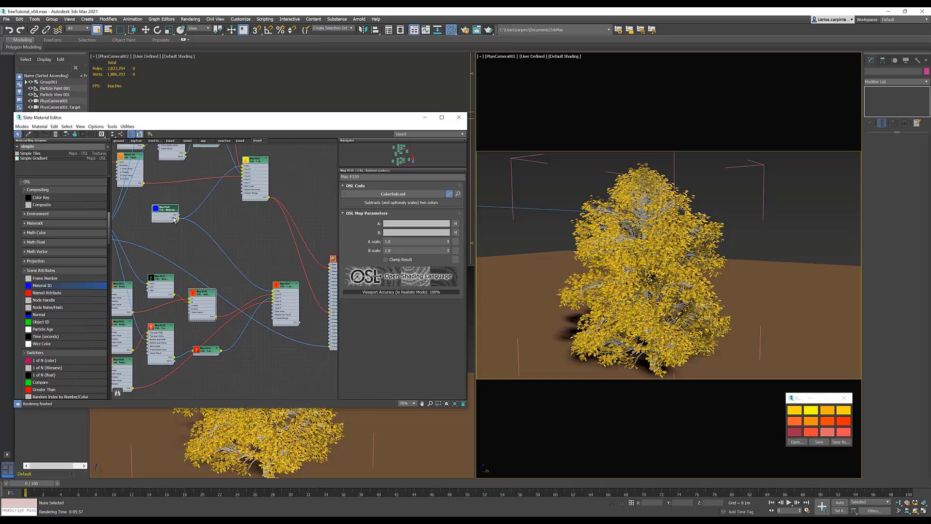
pyautogui.moveTo(174, 219); pyautogui.dragTo(192, 226)
pyautogui.moveTo(281, 285); pyautogui.dragTo(260, 277)
pyautogui.moveTo(282, 262); pyautogui.dragTo(231, 270, button='middle')
pyautogui.moveTo(215, 315); pyautogui.dragTo(270, 270)
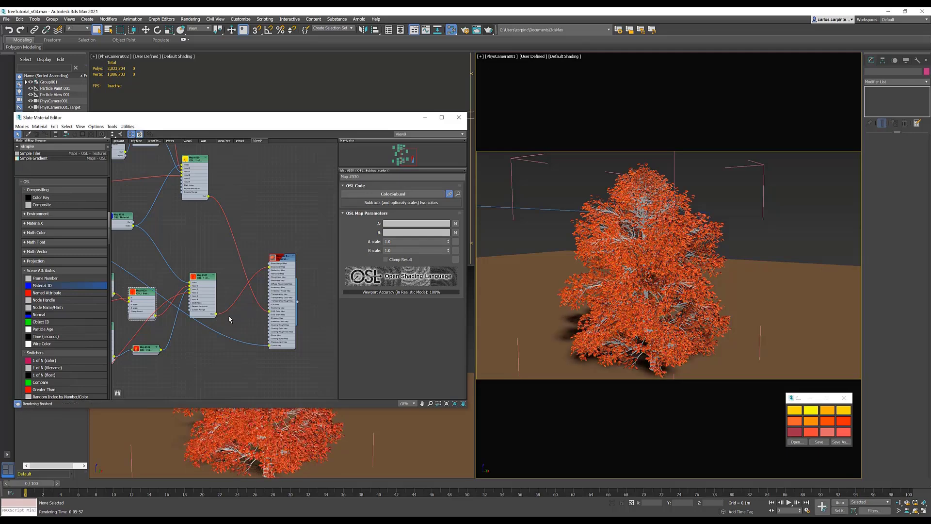
pyautogui.moveTo(258, 315); pyautogui.dragTo(270, 266)
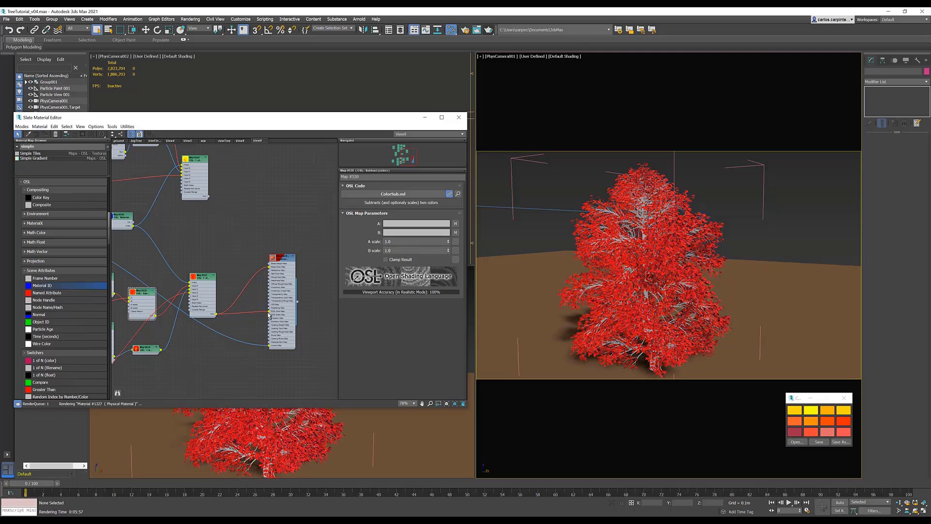
# Step: Render the PhysCamera001 view to check the tree with the redder leaves, and close the render window
pyautogui.click(488, 29)
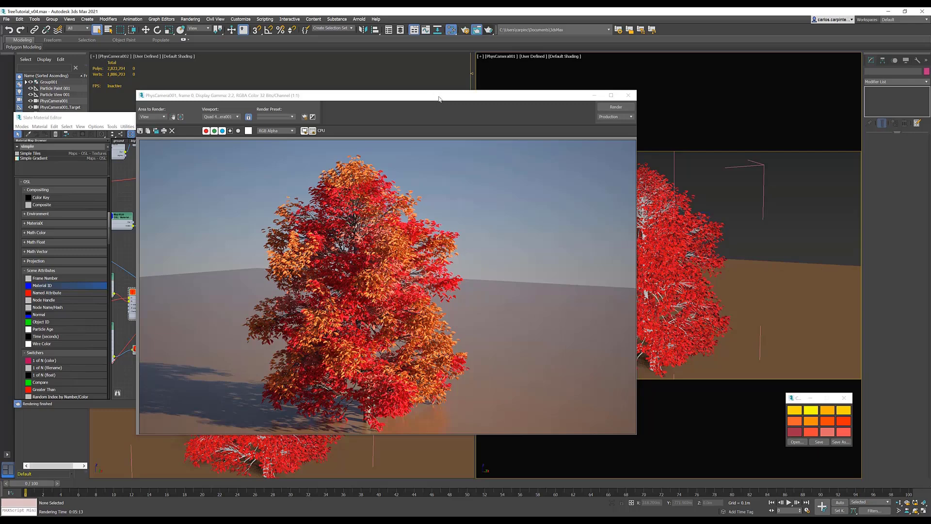
pyautogui.moveTo(439, 99); pyautogui.dragTo(529, 87)
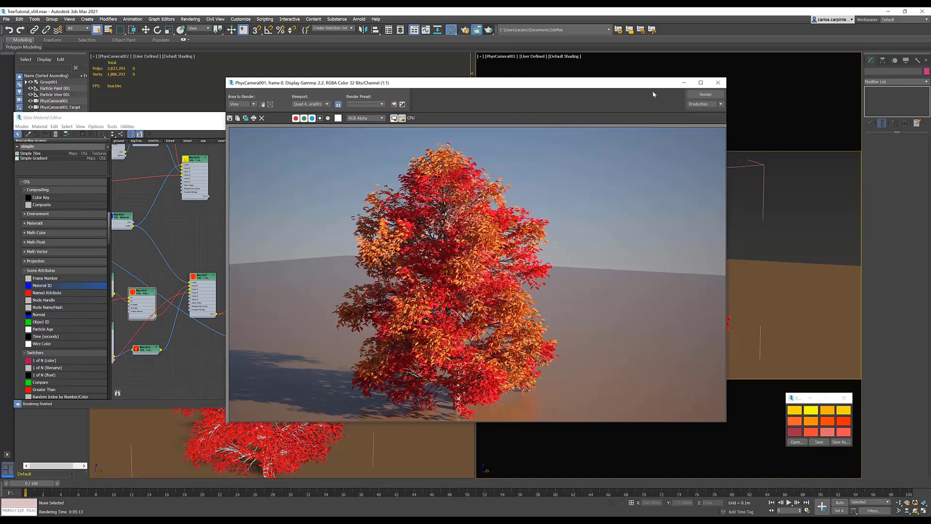
pyautogui.click(716, 82)
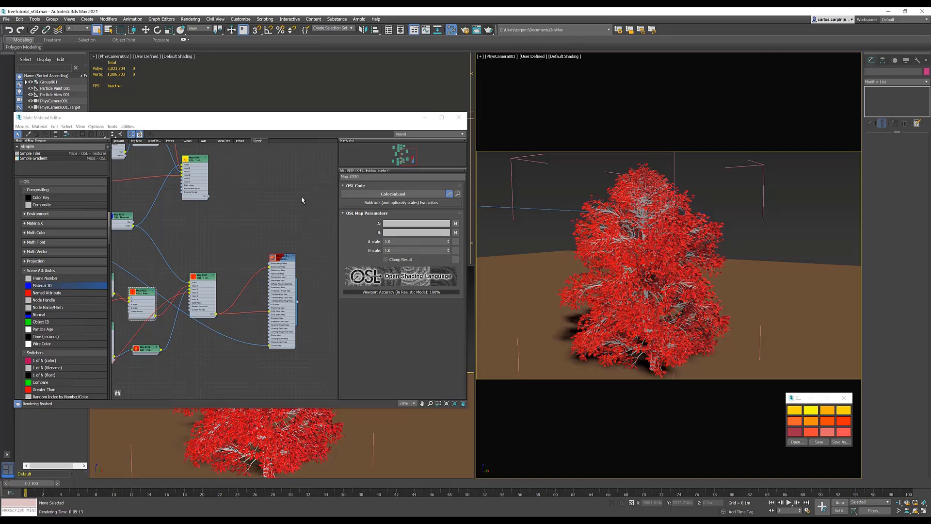
# Step: Hide the ground plane and unhide the SM_Background_2 terrain, switching the large PhysCamera001 viewport to PhysCamera002
pyautogui.moveTo(285, 121); pyautogui.dragTo(382, 193)
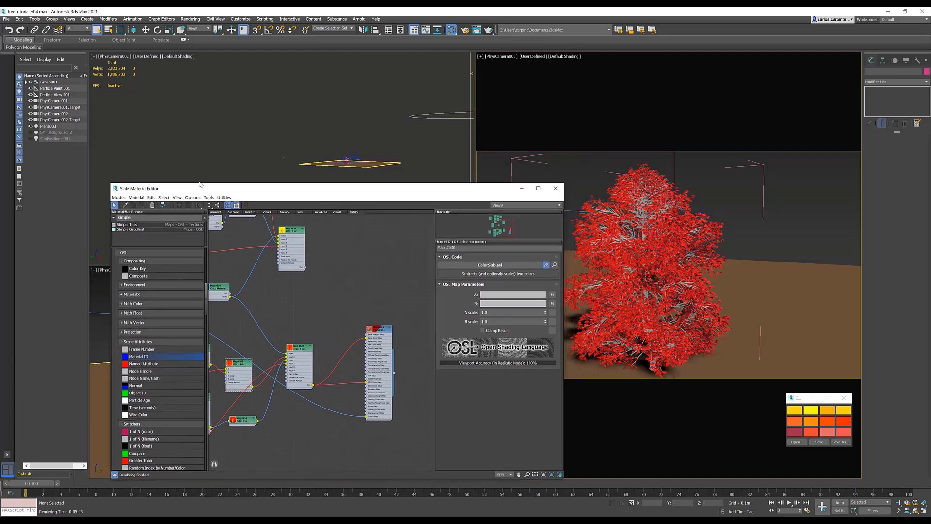
pyautogui.click(30, 126)
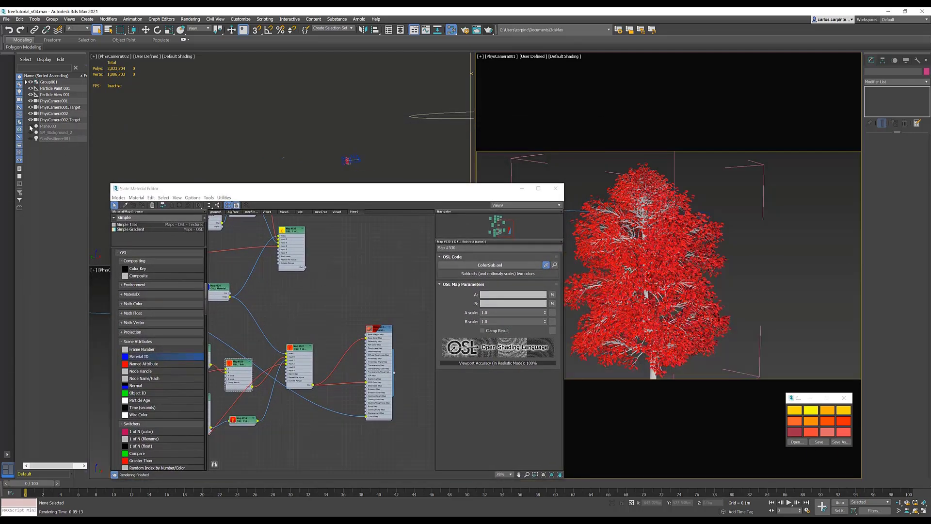
pyautogui.click(502, 57)
pyautogui.moveTo(582, 61)
pyautogui.click(640, 68)
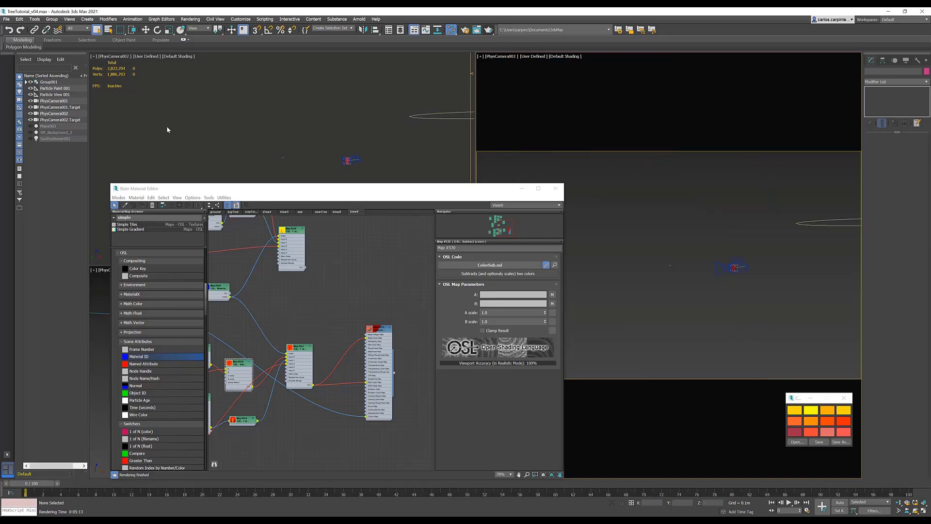
pyautogui.click(30, 132)
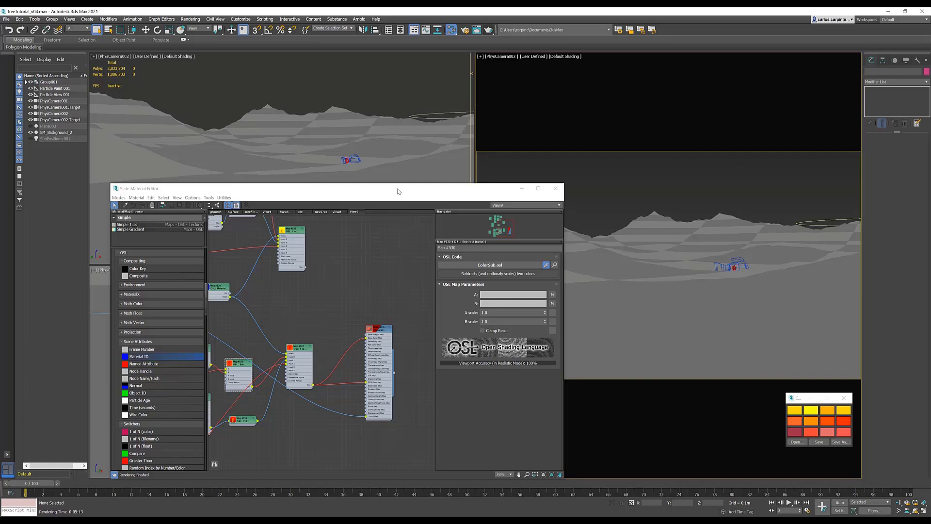
pyautogui.moveTo(398, 191); pyautogui.dragTo(304, 190)
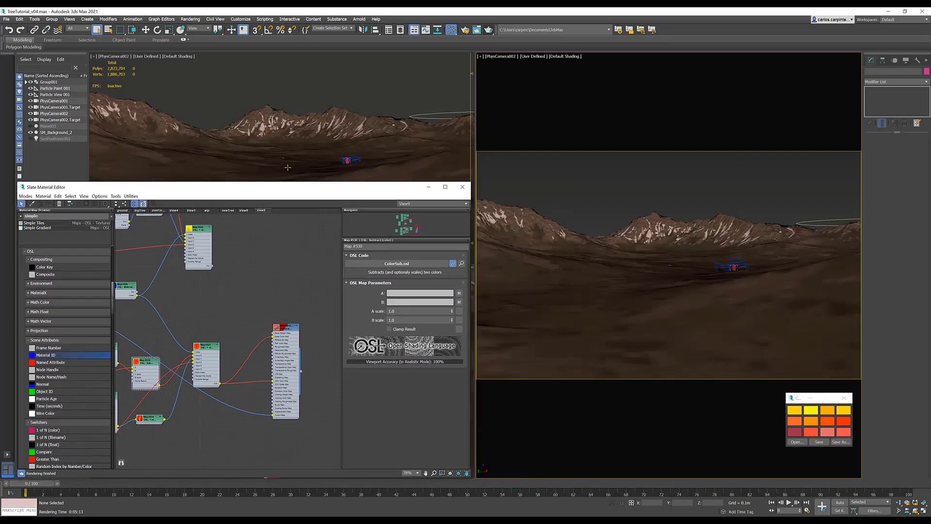
# Step: Examine the Particle Paint 001 seed distribution over the terrain from a Perspective view, and deselect the helper
pyautogui.click(51, 88)
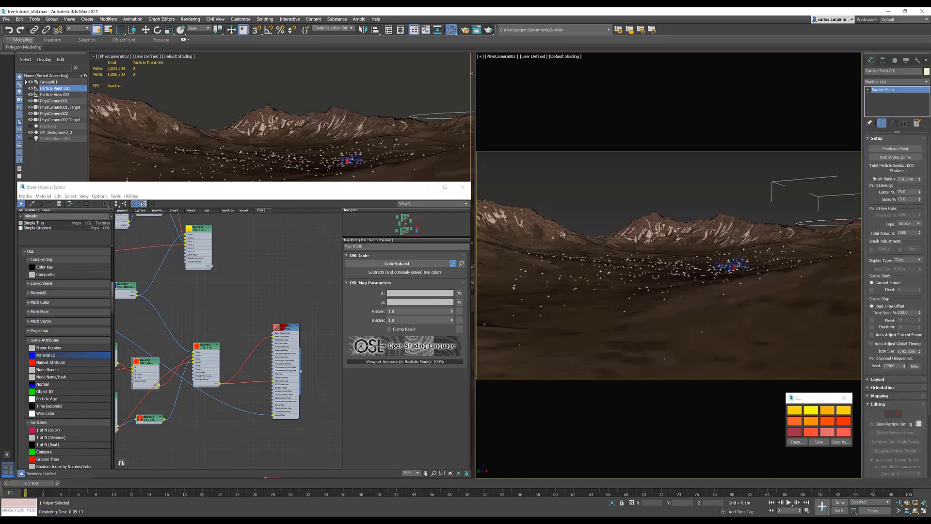
pyautogui.moveTo(399, 193); pyautogui.dragTo(390, 373)
pyautogui.click(124, 57)
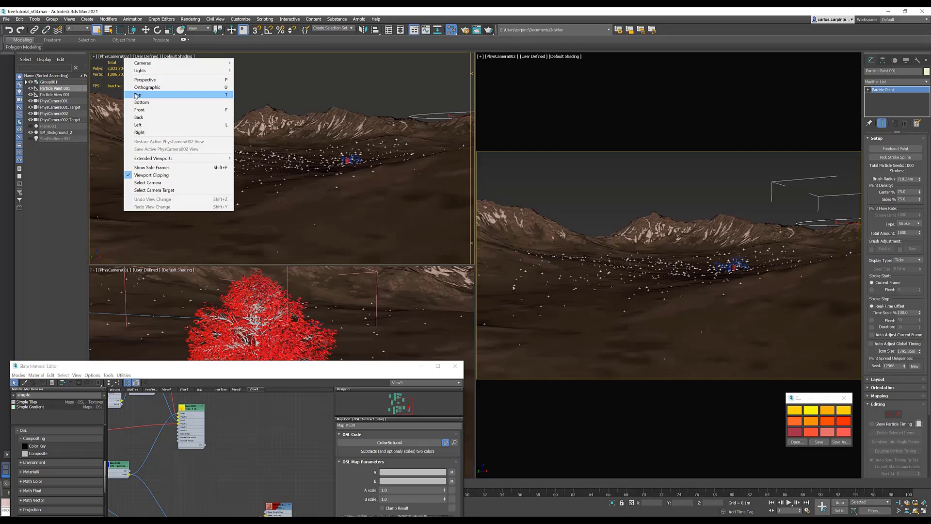
pyautogui.click(144, 80)
pyautogui.keyDown('alt'); pyautogui.moveTo(316, 164); pyautogui.dragTo(343, 124, button='middle'); pyautogui.keyUp('alt')
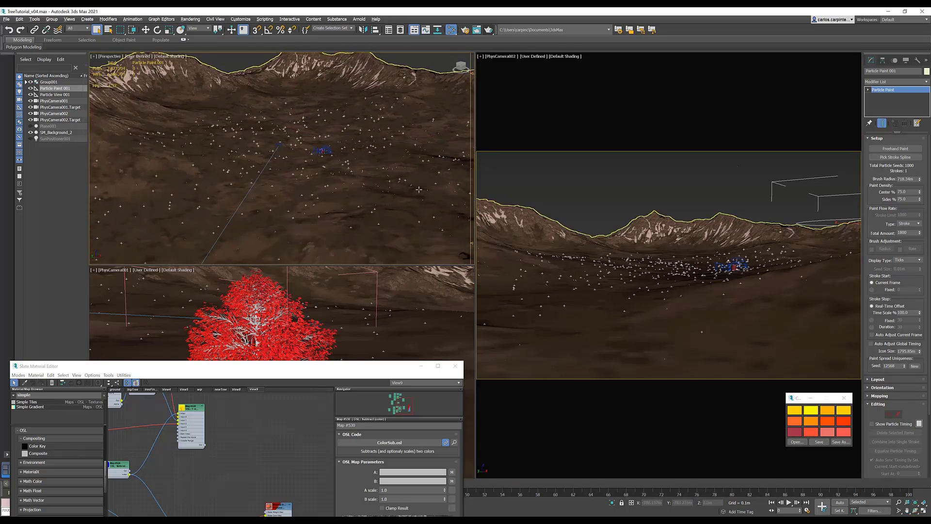
pyautogui.click(603, 186)
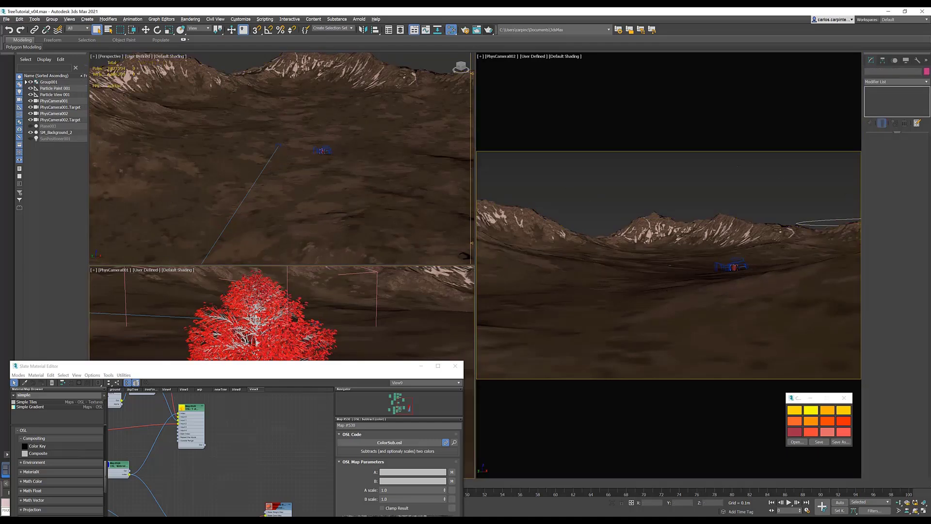
# Step: Open Particle View and add a Standard Flow to the empty canvas
pyautogui.press('6')
pyautogui.moveTo(606, 221); pyautogui.dragTo(179, 116)
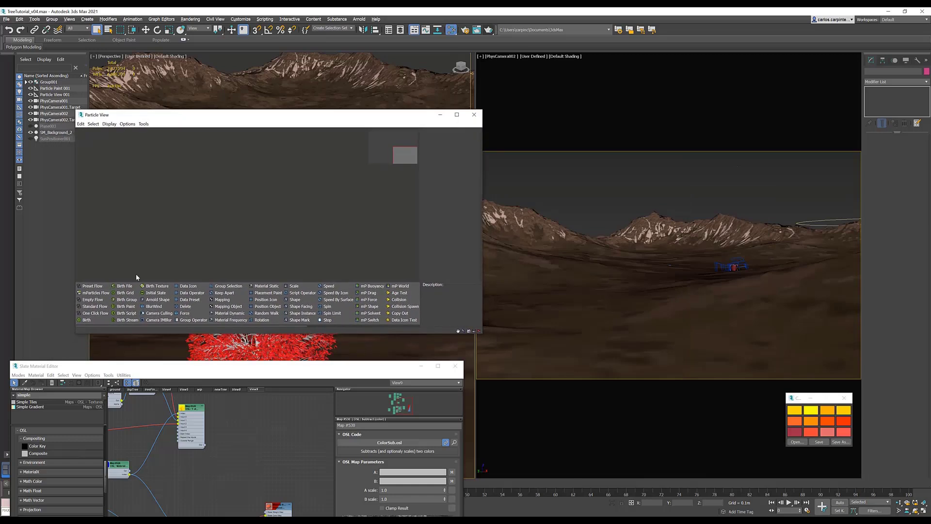
pyautogui.moveTo(94, 306); pyautogui.dragTo(313, 177)
pyautogui.scroll(-3, 292, 196)
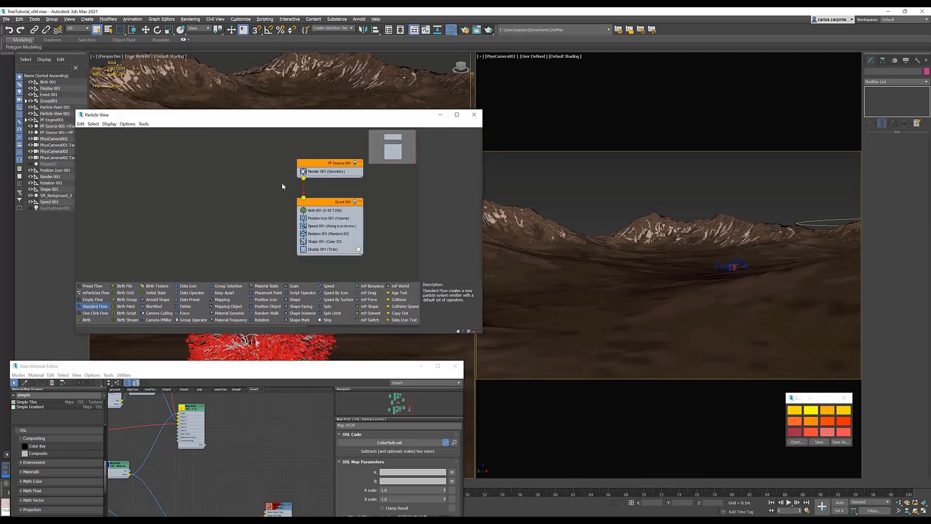
# Step: Replace the flow's Birth operator with Birth Paint and assign Particle Paint 001 as its Particle Paint Helper
pyautogui.moveTo(126, 306)
pyautogui.mouseDown()
pyautogui.moveTo(251, 262)
pyautogui.moveTo(316, 204)
pyautogui.mouseUp()
pyautogui.moveTo(303, 115); pyautogui.dragTo(323, 114)
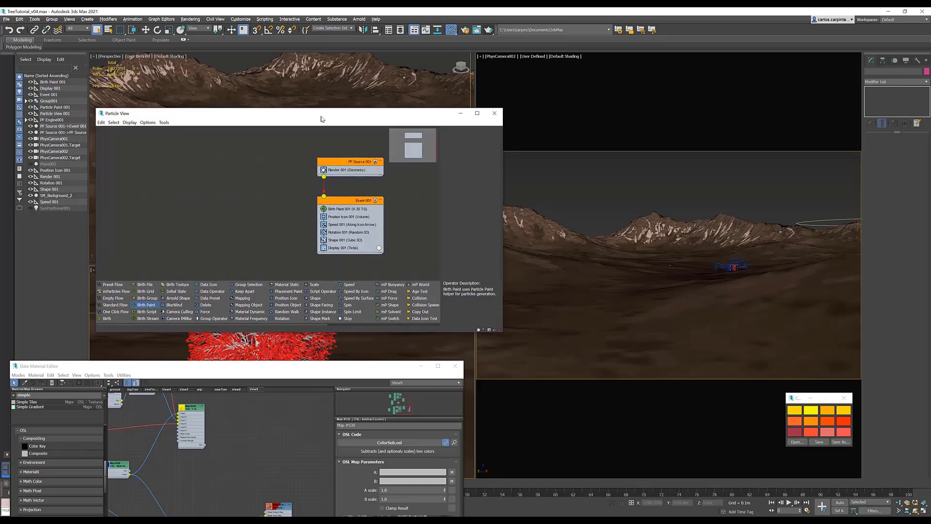
pyautogui.click(348, 209)
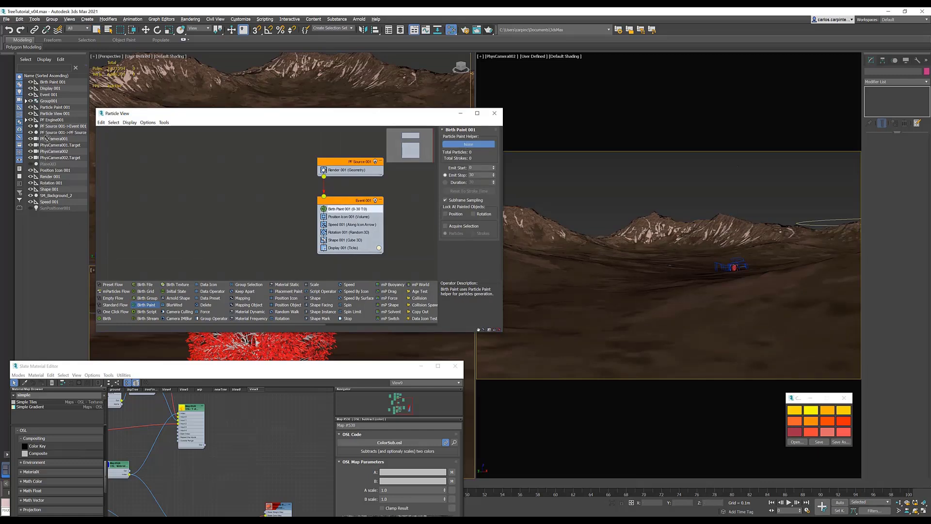
pyautogui.click(50, 107)
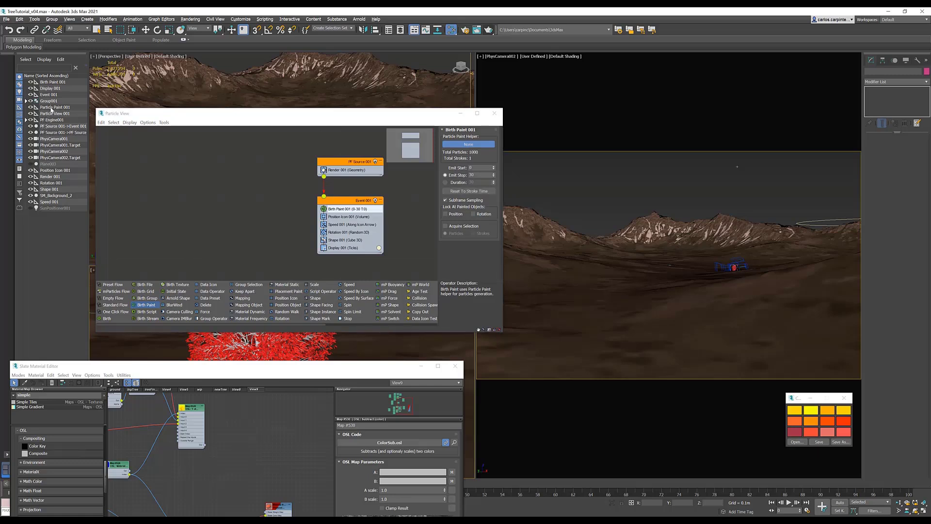
# Step: Replace the Position Icon operator with Placement Paint, and display the Birth Paint operator's parameters
pyautogui.click(349, 216)
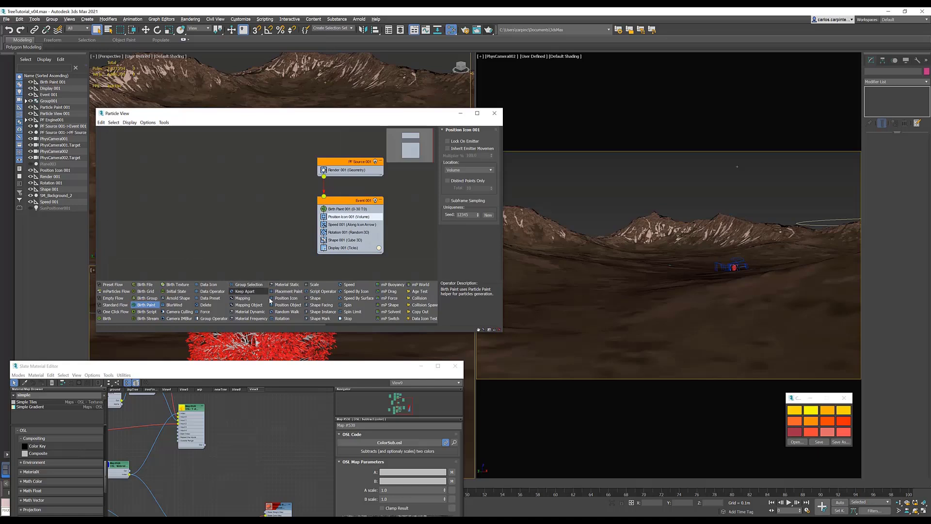
pyautogui.moveTo(288, 291)
pyautogui.mouseDown()
pyautogui.moveTo(339, 248)
pyautogui.moveTo(342, 217)
pyautogui.mouseUp()
pyautogui.click(349, 208)
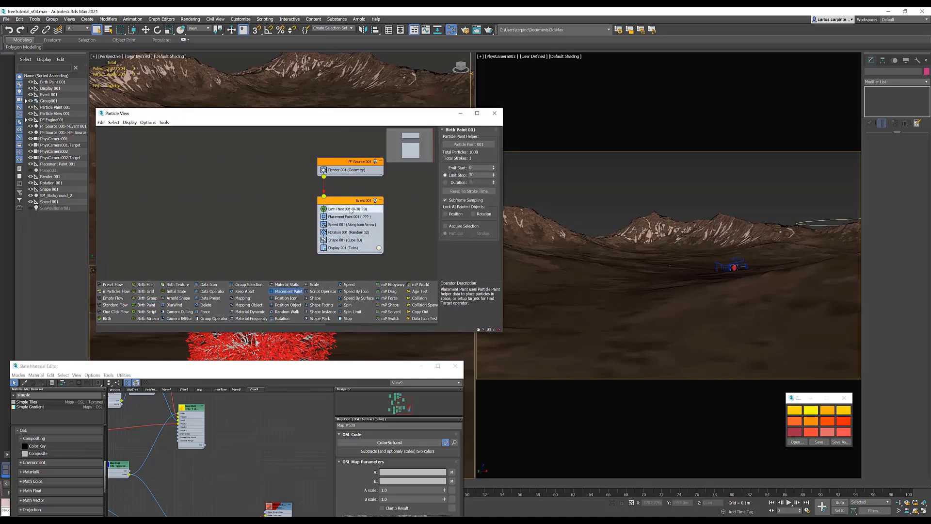
# Step: Set the Birth Paint operator's Emit Stop to 0 and assign Particle Paint 001 as the Placement Paint operator's helper
pyautogui.doubleClick(478, 175)
pyautogui.write('0')
pyautogui.press('Return')
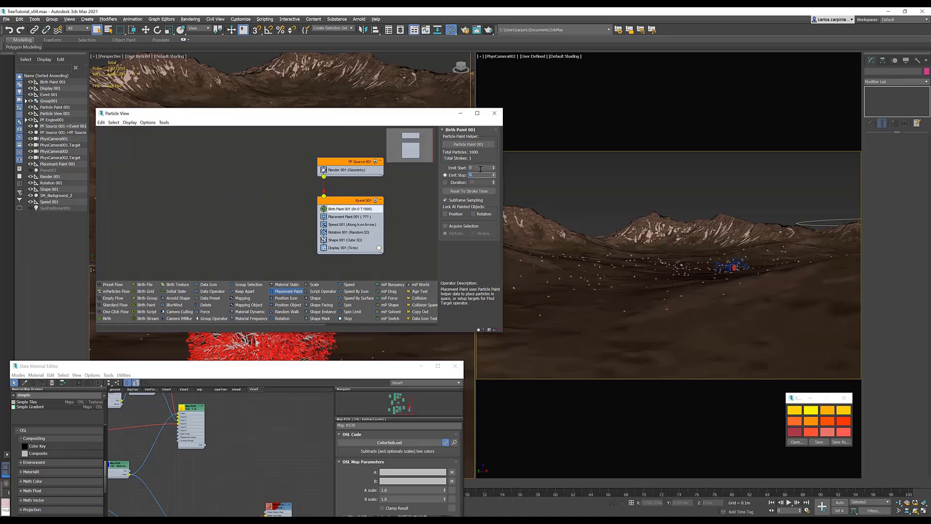
pyautogui.click(348, 218)
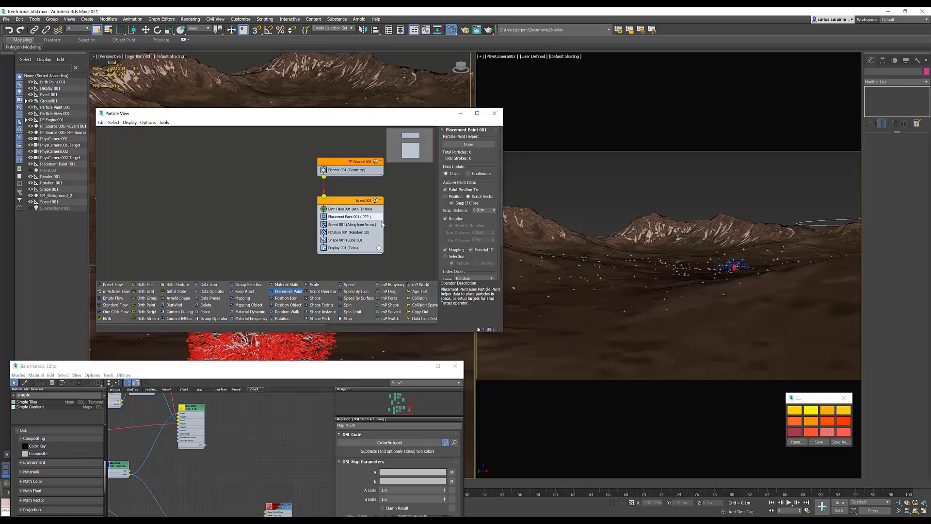
pyautogui.click(472, 144)
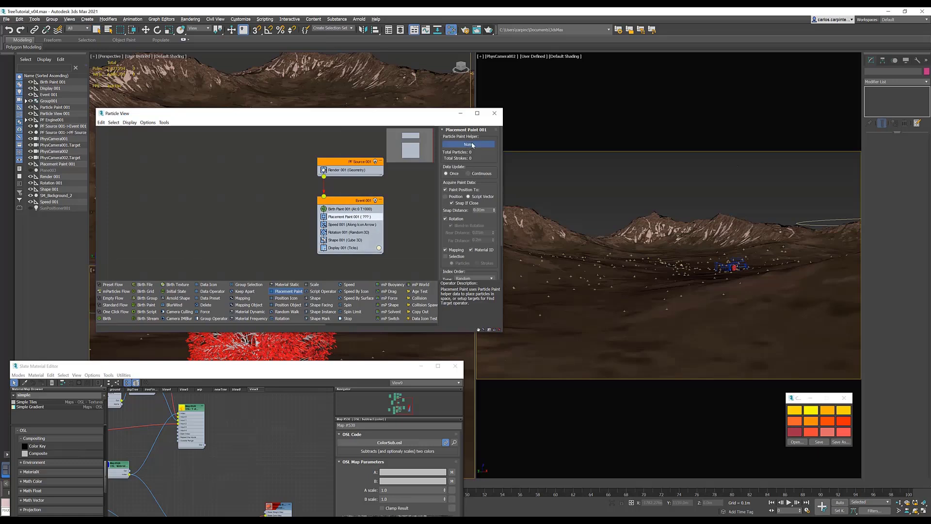
pyautogui.click(63, 107)
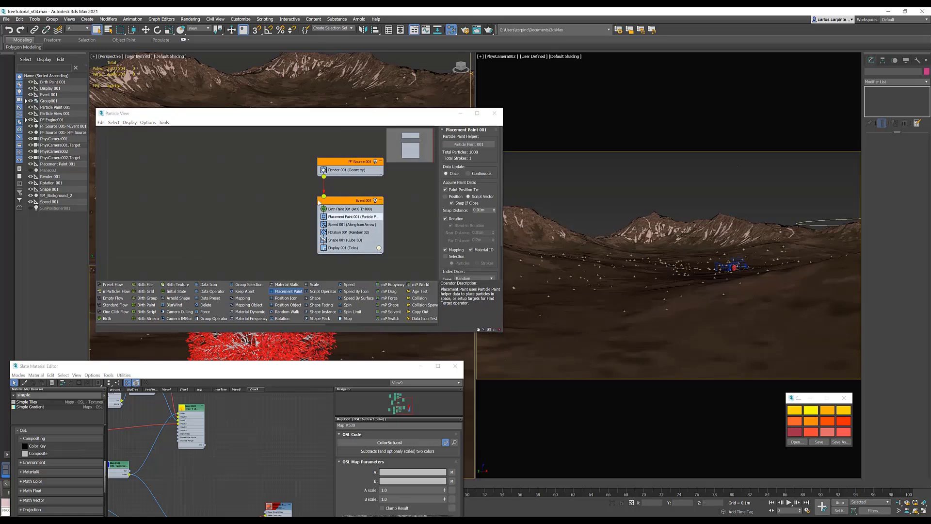
# Step: Delete the Speed operator from Event 001 and set the Rotation operator's Orientation Matrix to Random Horizontal
pyautogui.click(349, 225)
pyautogui.rightClick(349, 225)
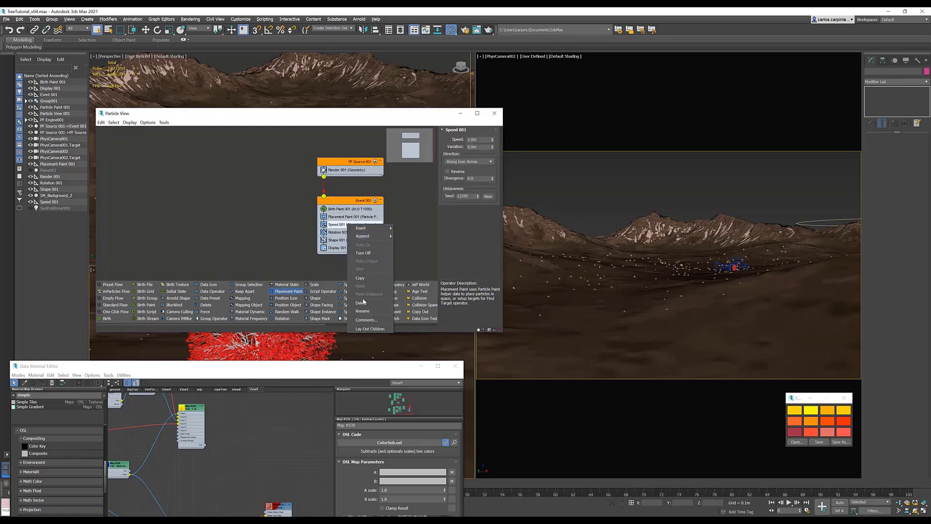
pyautogui.click(364, 306)
pyautogui.click(349, 225)
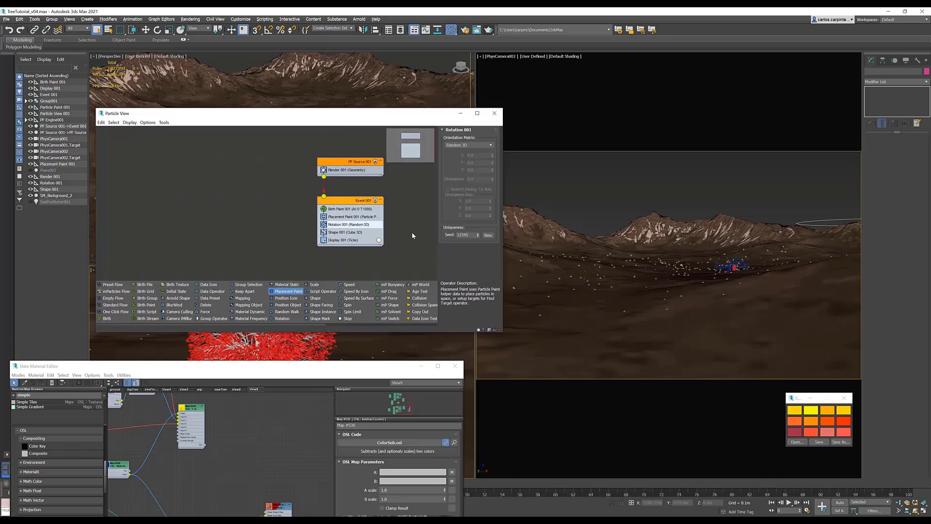
pyautogui.click(461, 145)
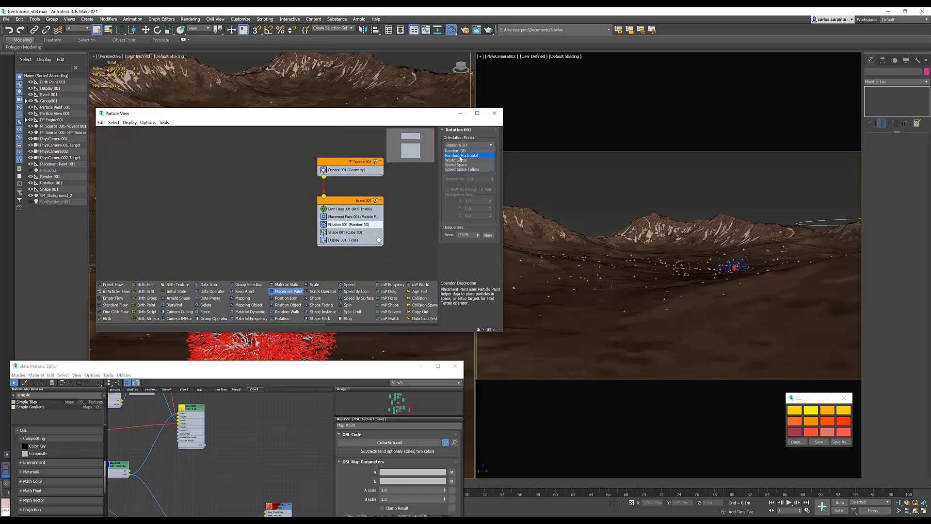
pyautogui.click(461, 156)
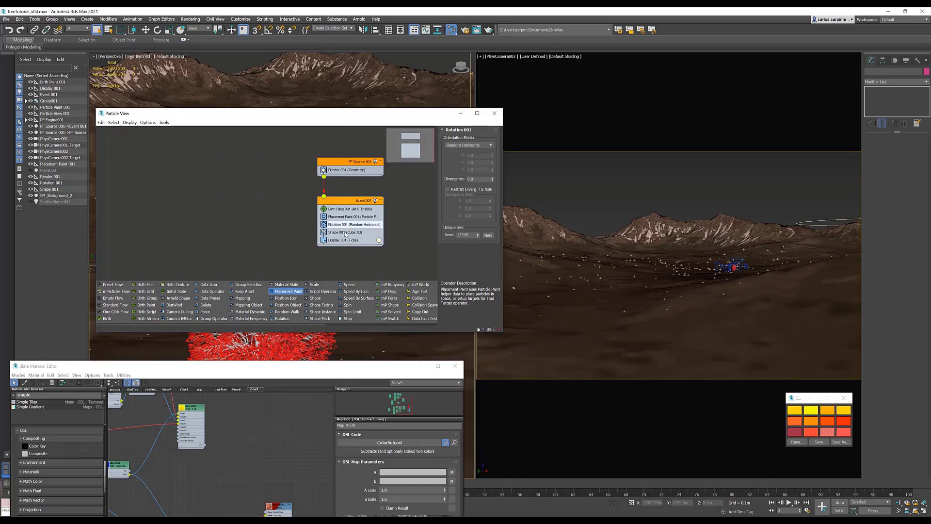
# Step: Replace the Shape operator with Arnold Shape and assign EU43Bark1 as its Particle Geometry Object
pyautogui.click(345, 233)
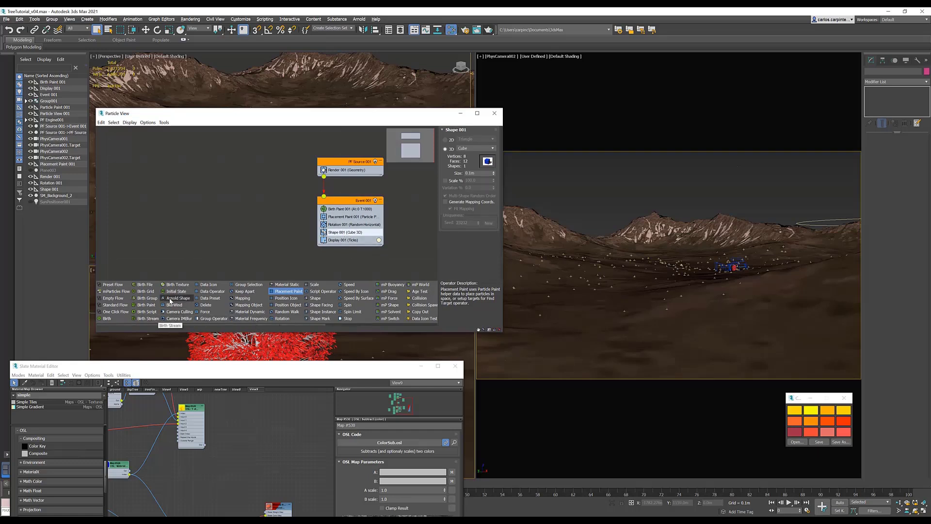
pyautogui.moveTo(178, 297); pyautogui.dragTo(340, 235)
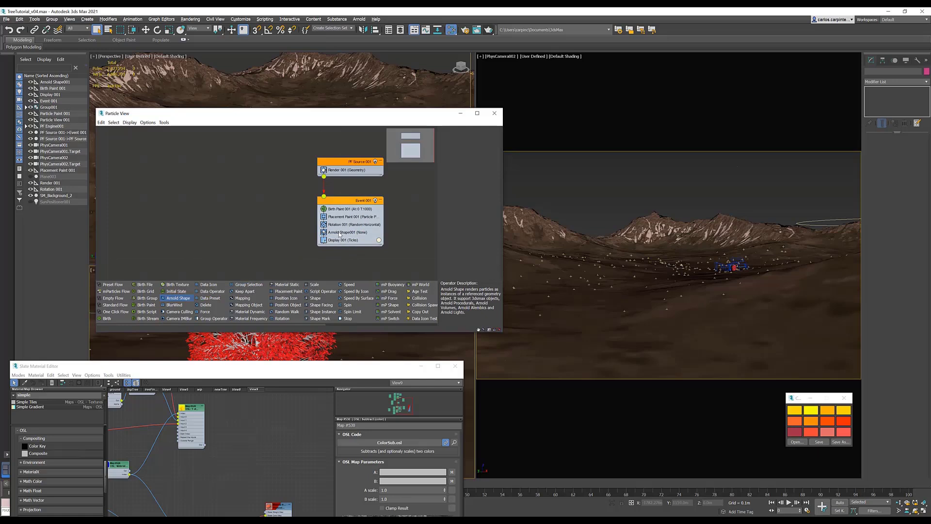
pyautogui.click(340, 233)
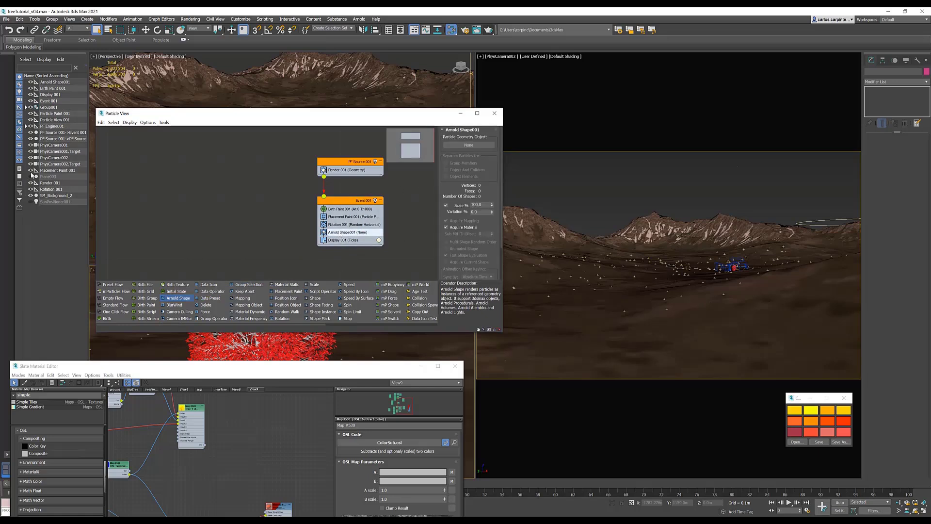
pyautogui.click(27, 108)
pyautogui.click(443, 143)
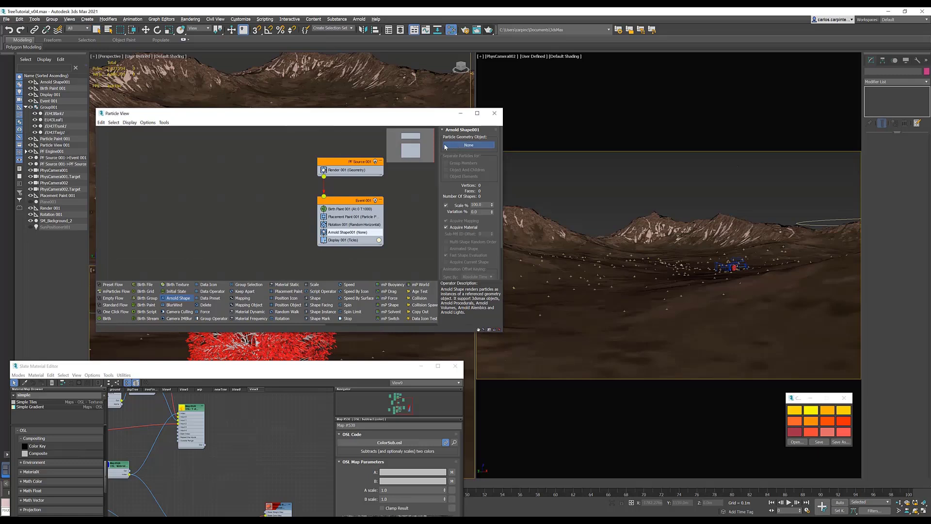
pyautogui.click(55, 114)
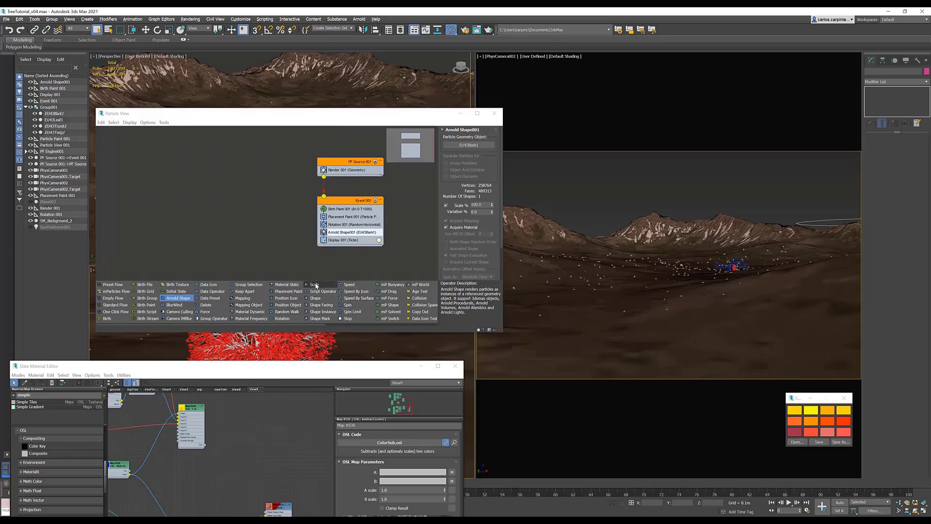
# Step: Add a Scale operator below Arnold Shape in Event 001 and set its X scale variation to 50%
pyautogui.moveTo(315, 285); pyautogui.dragTo(336, 236)
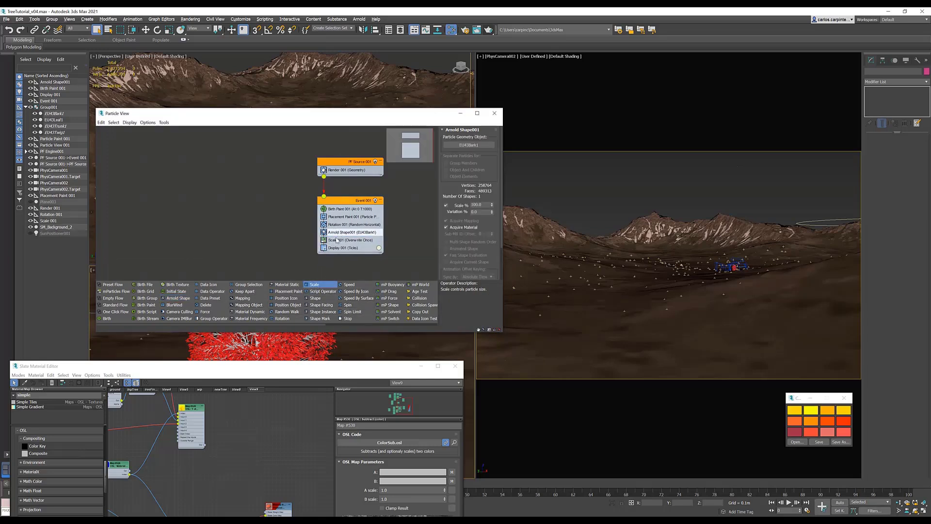
pyautogui.click(337, 240)
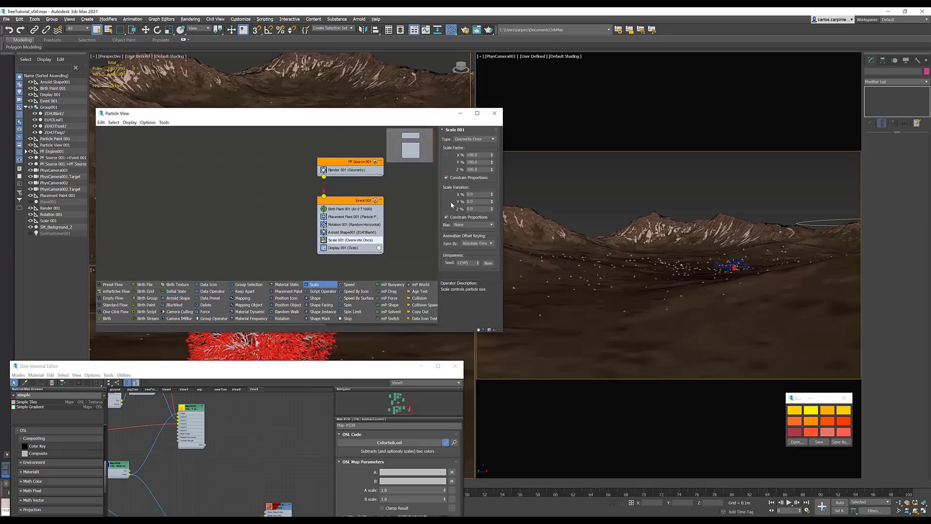
pyautogui.doubleClick(478, 154)
pyautogui.press('Tab')
pyautogui.click(446, 216)
pyautogui.doubleClick(473, 194)
pyautogui.write('50')
pyautogui.press('Tab')
pyautogui.press('Tab')
# Step: Clone Event 001 as a copy and place the duplicate beside the original event
pyautogui.click(346, 201)
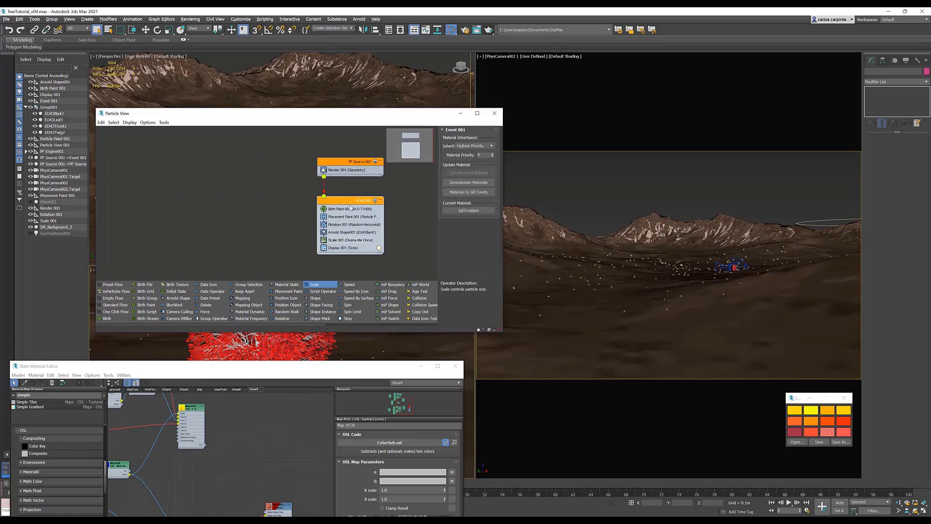
pyautogui.keyDown('shift'); pyautogui.moveTo(352, 202); pyautogui.dragTo(243, 195); pyautogui.keyUp('shift')
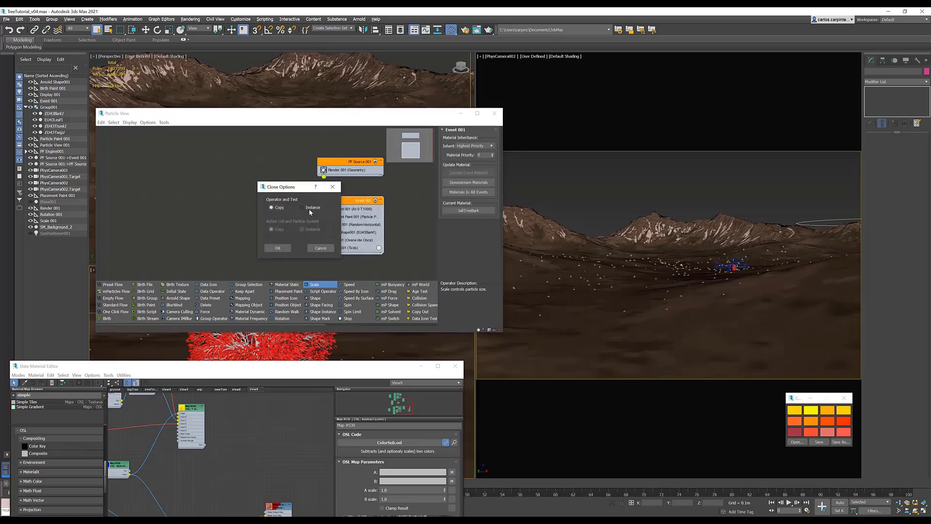
pyautogui.click(276, 249)
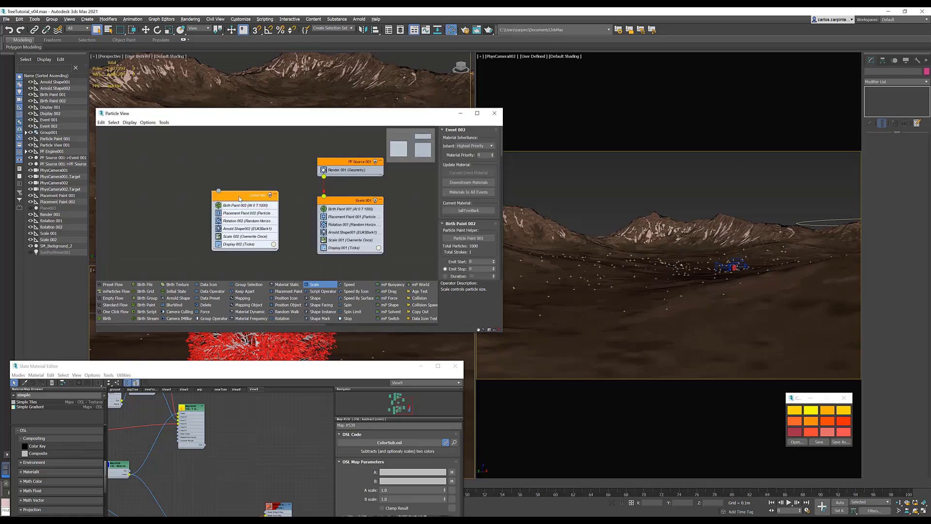
pyautogui.moveTo(260, 204); pyautogui.dragTo(269, 205)
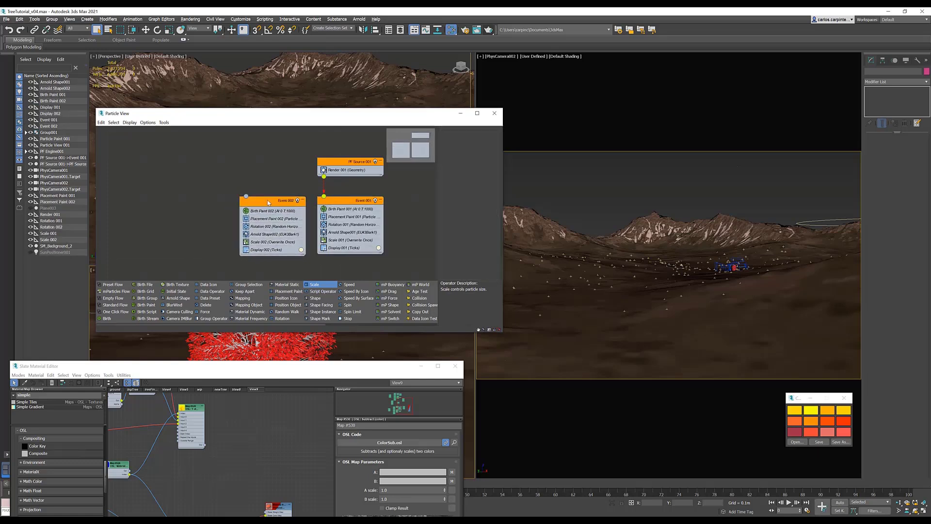
# Step: Assign EU43Leaf1 as the Particle Geometry Object of the Arnold Shape operator in Event 002
pyautogui.rightClick(262, 236)
pyautogui.click(279, 271)
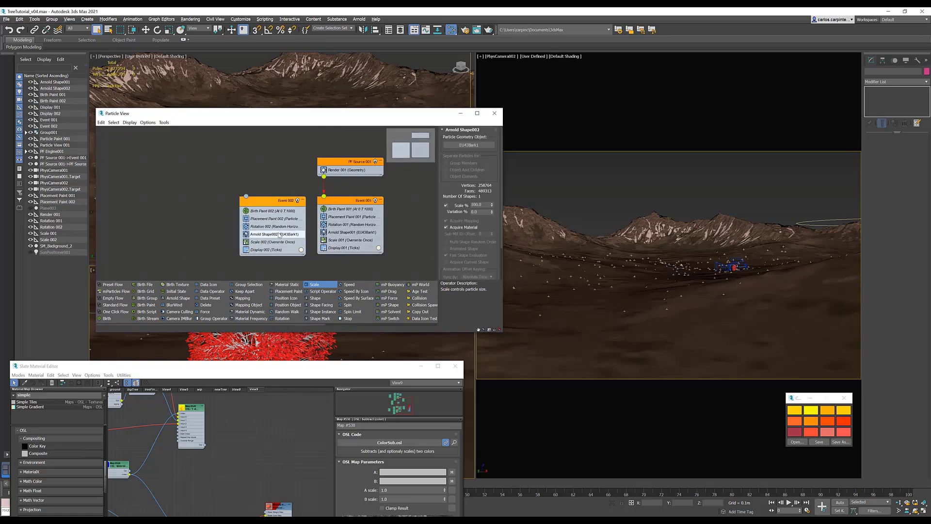
pyautogui.click(463, 145)
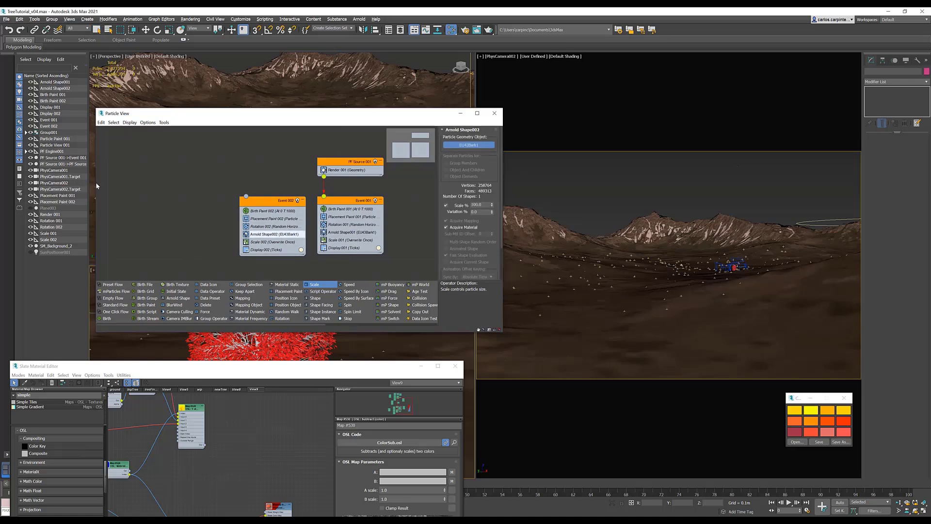
pyautogui.press('Escape')
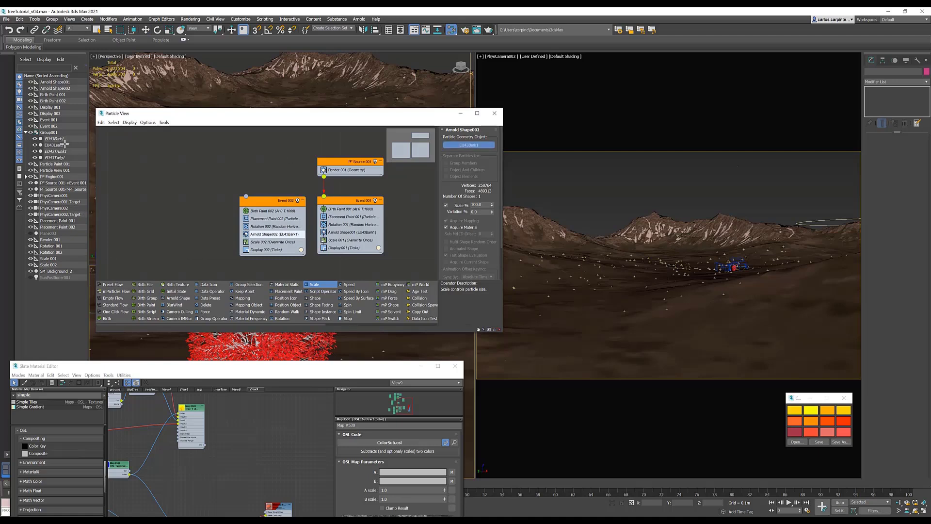
# Step: Clone Event 002 twice as copies and line up the two new events in a row beside it
pyautogui.moveTo(272, 200); pyautogui.dragTo(206, 210)
pyautogui.click(272, 247)
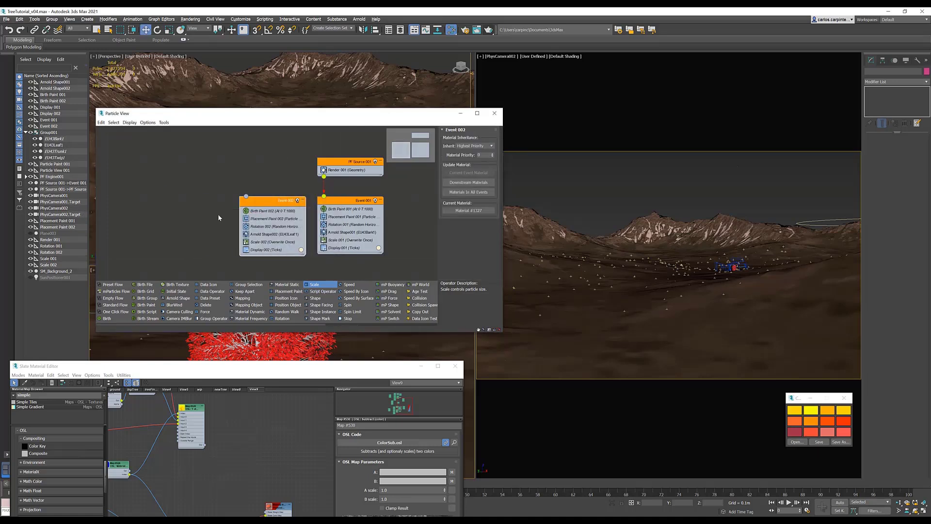
pyautogui.moveTo(161, 188); pyautogui.dragTo(180, 200)
pyautogui.moveTo(180, 199); pyautogui.dragTo(221, 206, button='middle')
pyautogui.keyDown('shift'); pyautogui.moveTo(222, 207); pyautogui.dragTo(187, 209); pyautogui.keyUp('shift')
pyautogui.click(279, 249)
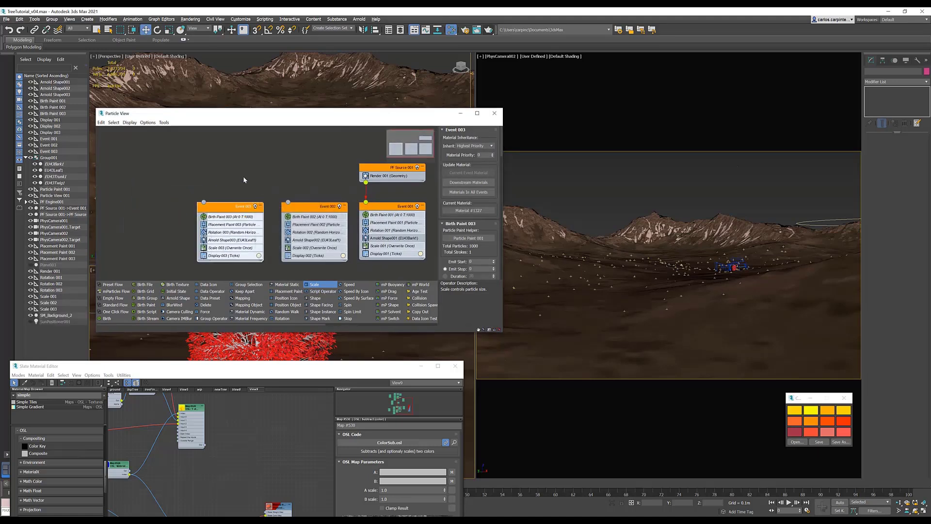
pyautogui.moveTo(107, 212); pyautogui.dragTo(123, 210)
pyautogui.rightClick(229, 239)
pyautogui.click(246, 172)
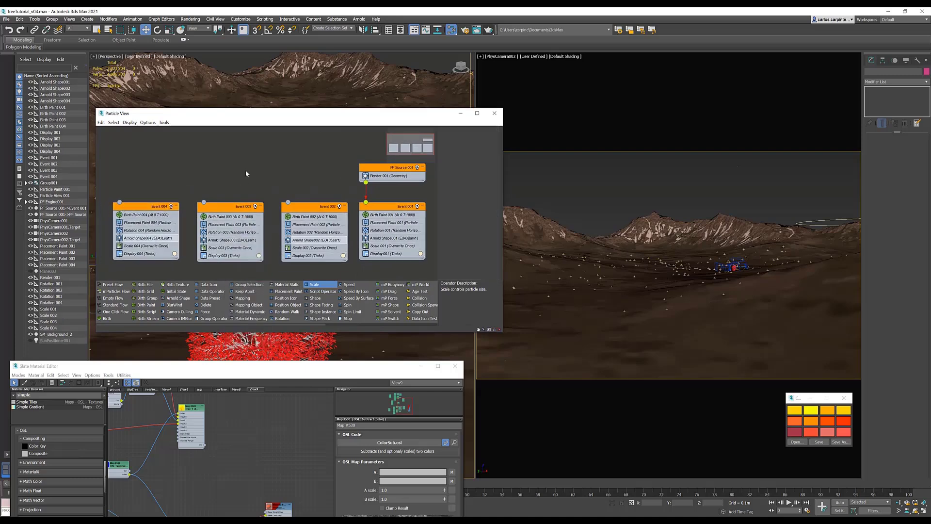
# Step: Assign EU43Trunk1 from Group001 as the Particle Geometry Object of the Arnold Shape operator in Event 003
pyautogui.click(26, 183)
pyautogui.click(232, 240)
pyautogui.click(468, 145)
pyautogui.click(56, 202)
# Step: Assign EU43Twig1 as the Particle Geometry Object of the Arnold Shape operator in Event 004
pyautogui.click(148, 238)
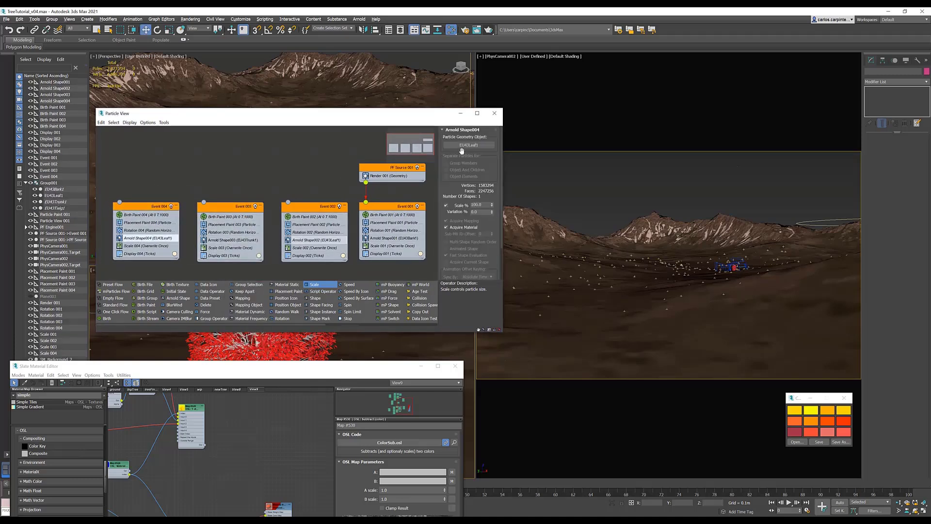
pyautogui.click(466, 146)
pyautogui.rightClick(146, 238)
pyautogui.click(164, 275)
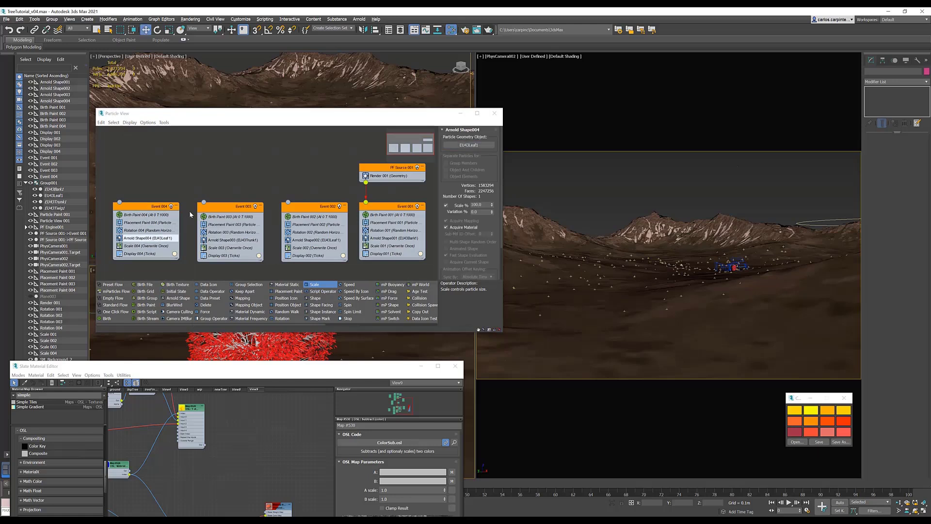
pyautogui.click(56, 208)
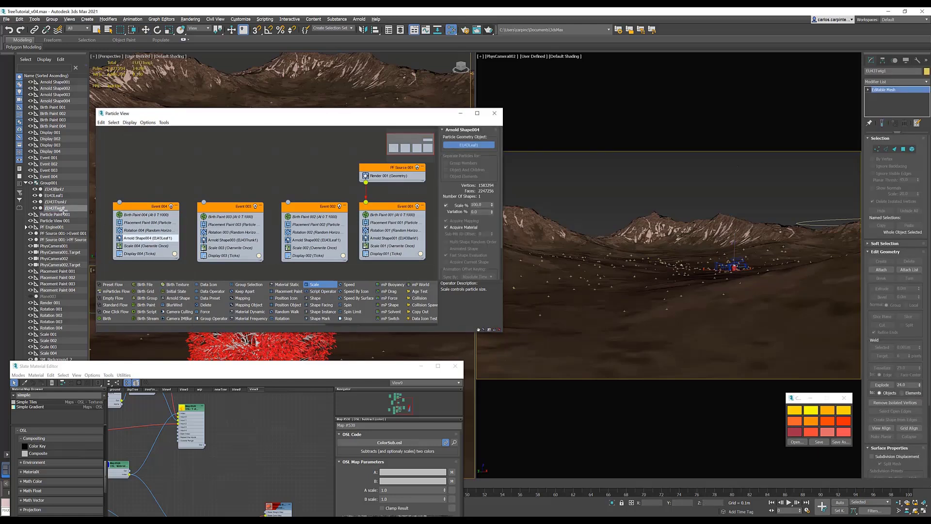
# Step: Wire Event 002, Event 003 and Event 004 to the output of PF Source 001
pyautogui.moveTo(287, 202); pyautogui.dragTo(365, 183)
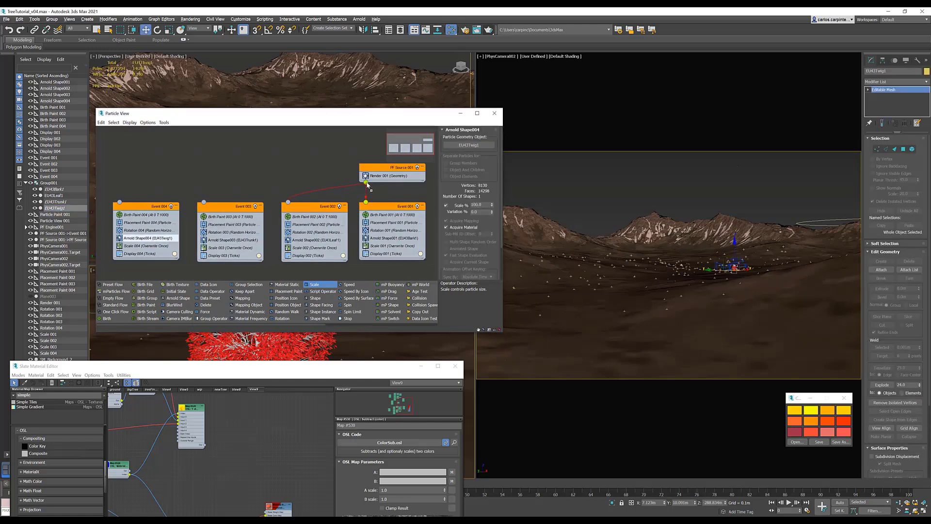
pyautogui.moveTo(204, 202); pyautogui.dragTo(366, 186)
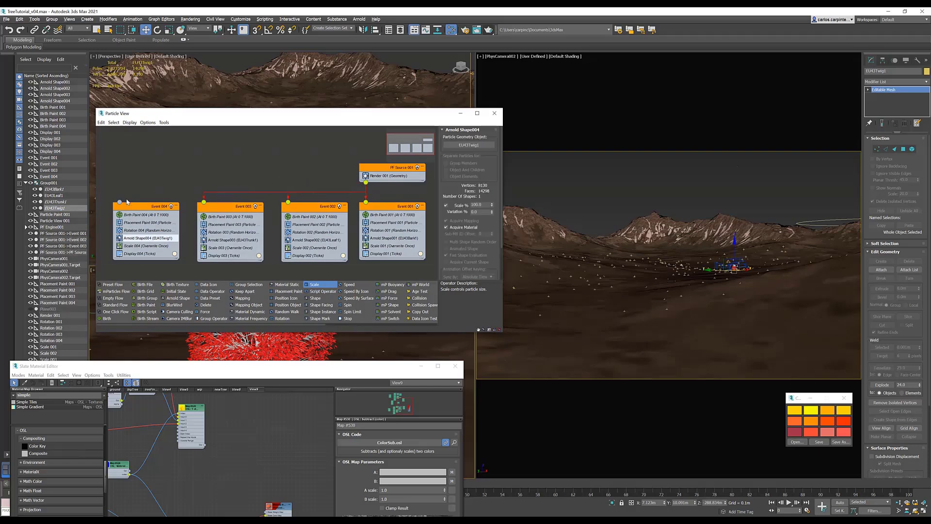
pyautogui.moveTo(120, 202); pyautogui.dragTo(367, 184)
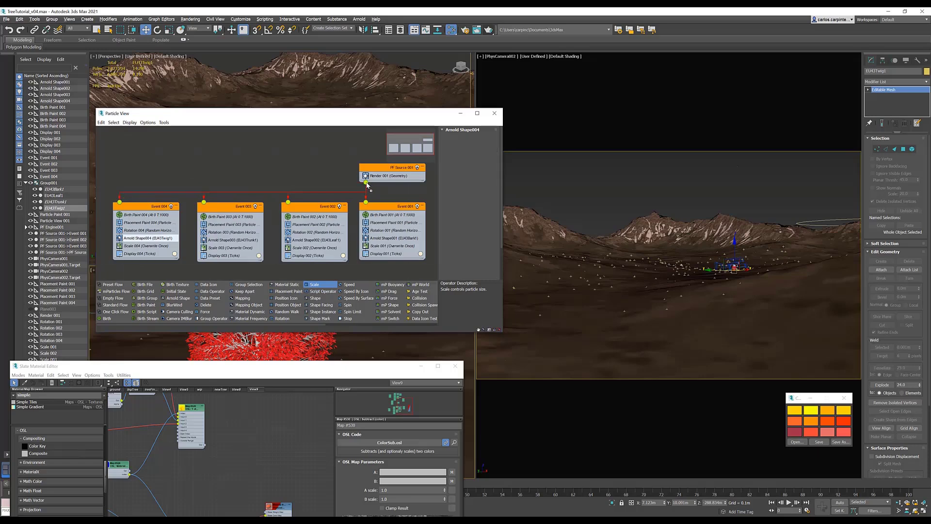
# Step: Make room in the Slate Material Editor's node graph and add an OSL Named Attribute map beside the upper switcher node
pyautogui.click(256, 374)
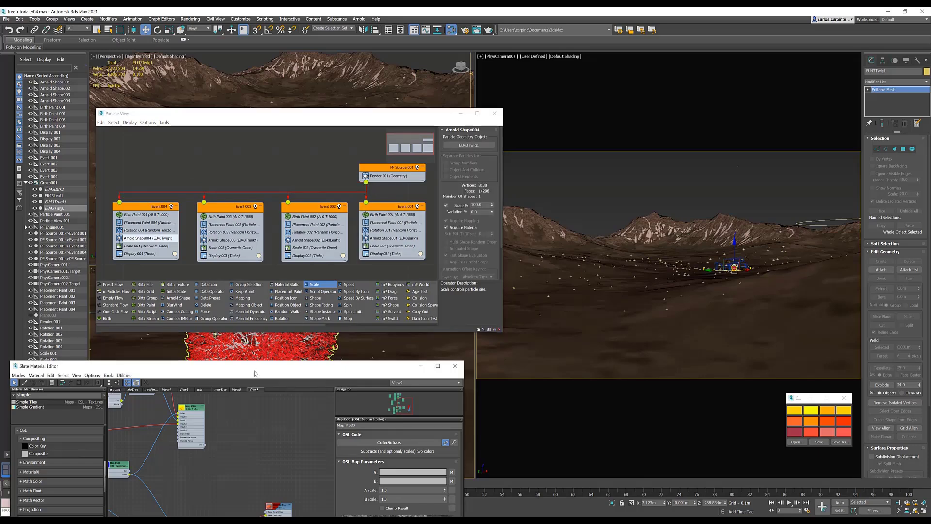
pyautogui.moveTo(255, 366); pyautogui.dragTo(307, 117)
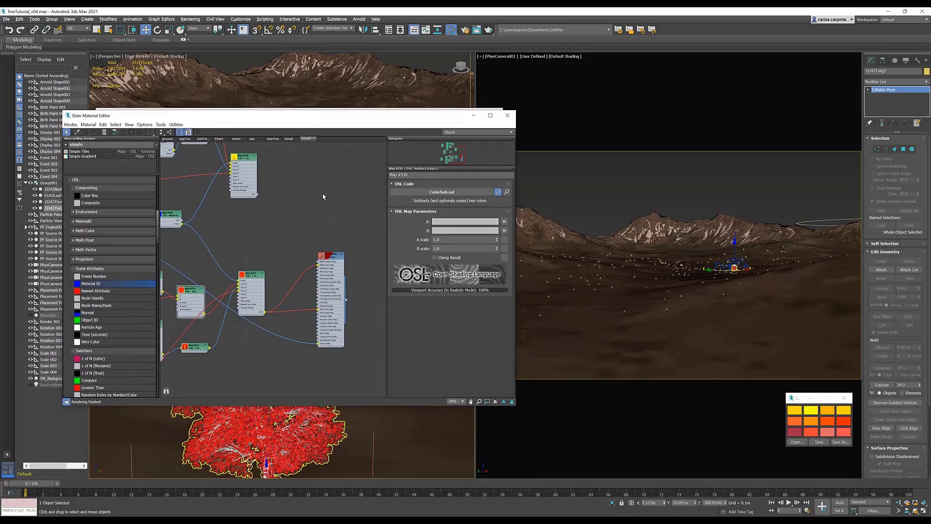
pyautogui.moveTo(339, 258); pyautogui.dragTo(351, 259)
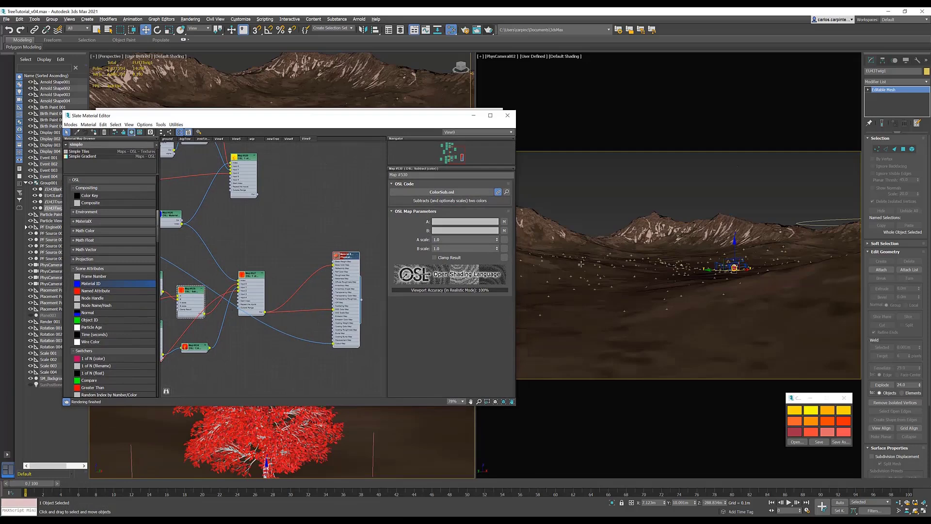
pyautogui.moveTo(244, 157); pyautogui.dragTo(249, 175)
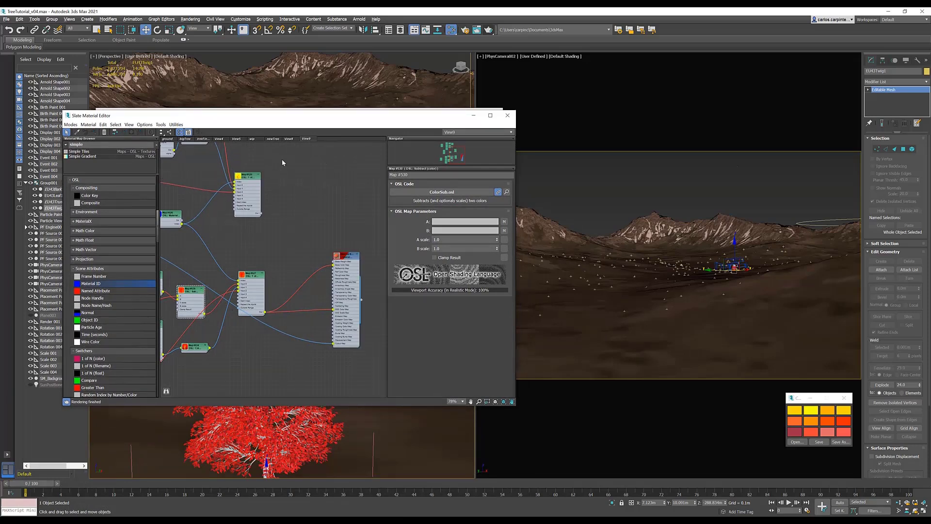
pyautogui.scroll(-3, 156, 235)
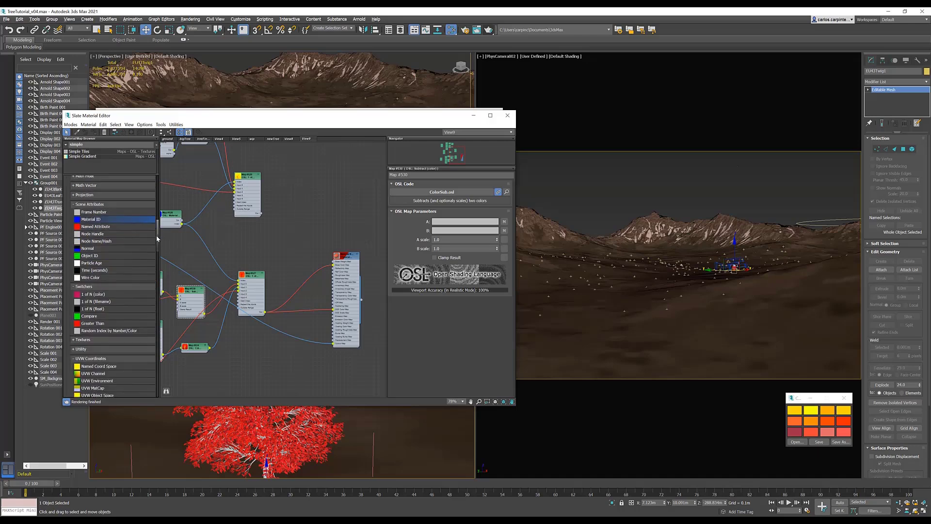
pyautogui.moveTo(104, 228); pyautogui.dragTo(285, 196)
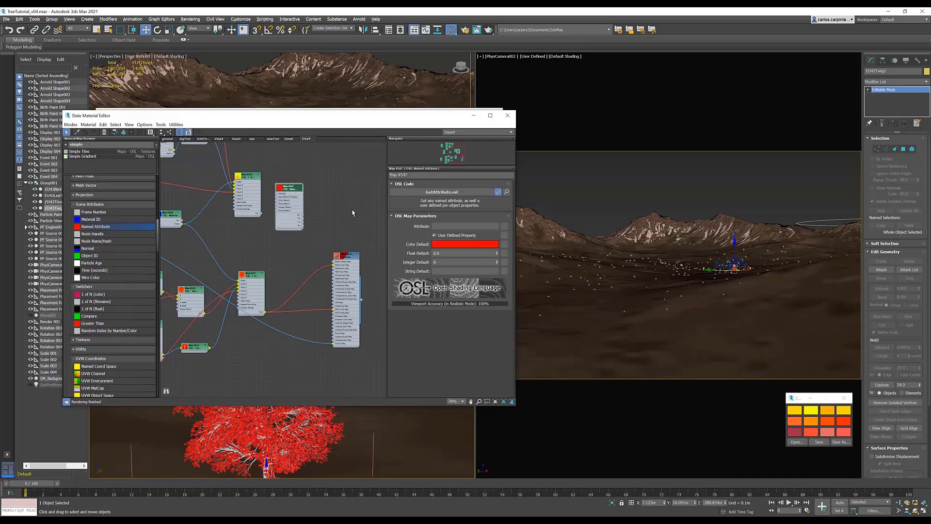
# Step: Set the Named Attribute map's attribute to paID and turn off User Defined Property
pyautogui.click(441, 225)
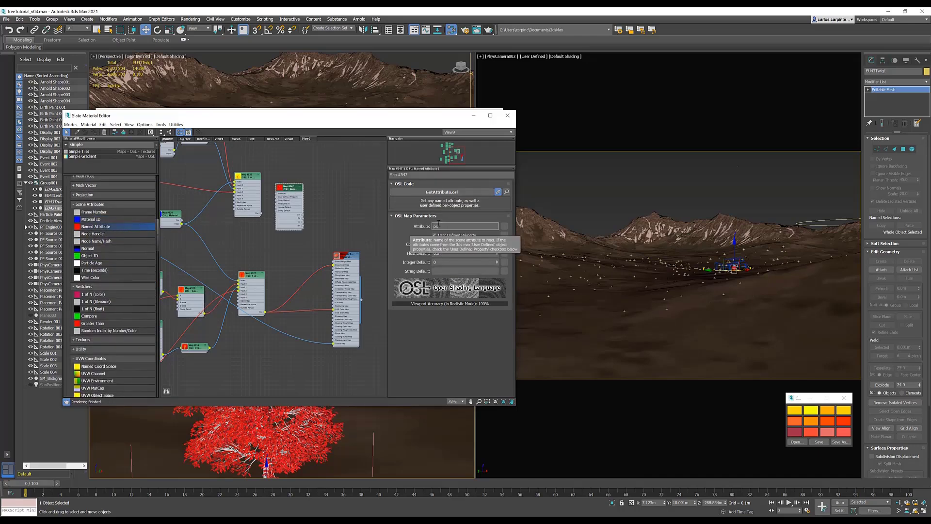
pyautogui.click(394, 226)
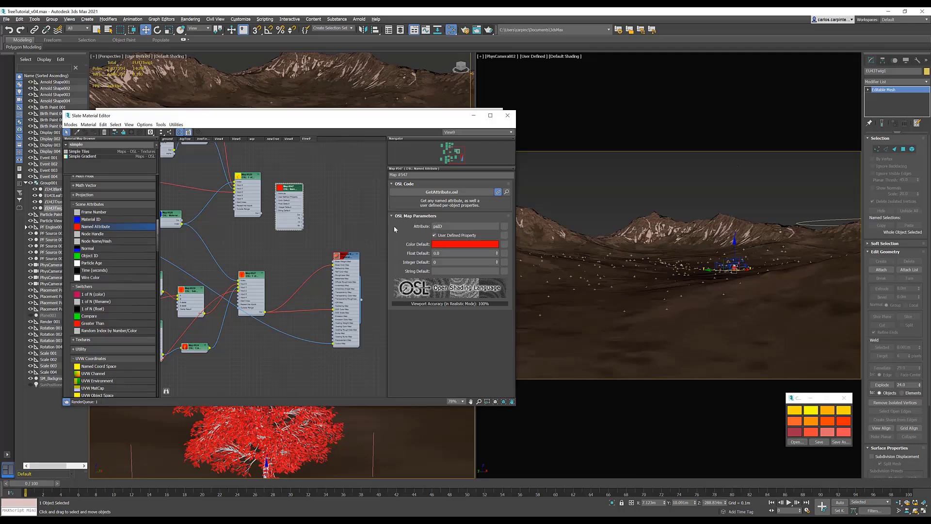
pyautogui.click(434, 236)
# Step: Make room before the leaf's Physical Material node and add an OSL Random by Index (color) map there
pyautogui.moveTo(347, 259); pyautogui.dragTo(369, 271)
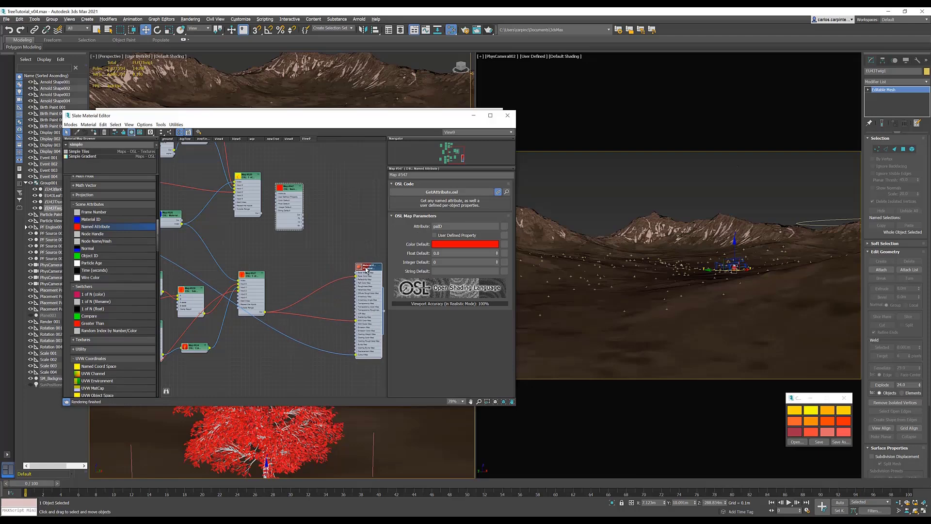
pyautogui.moveTo(334, 247); pyautogui.dragTo(303, 252, button='middle')
pyautogui.moveTo(337, 276); pyautogui.dragTo(348, 276)
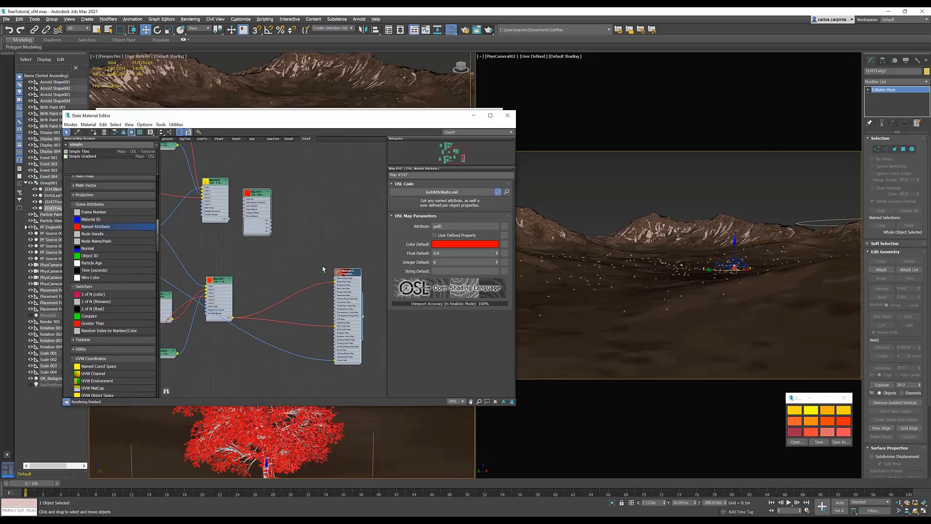
pyautogui.moveTo(158, 228)
pyautogui.mouseDown()
pyautogui.moveTo(158, 204)
pyautogui.moveTo(160, 215)
pyautogui.mouseUp()
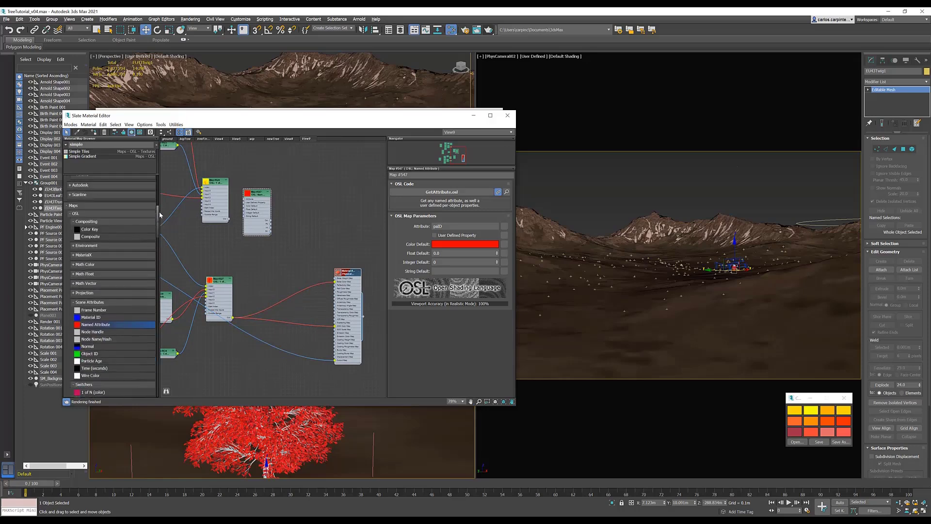
pyautogui.click(85, 264)
pyautogui.scroll(-2, 89, 311)
pyautogui.moveTo(89, 323); pyautogui.dragTo(312, 264)
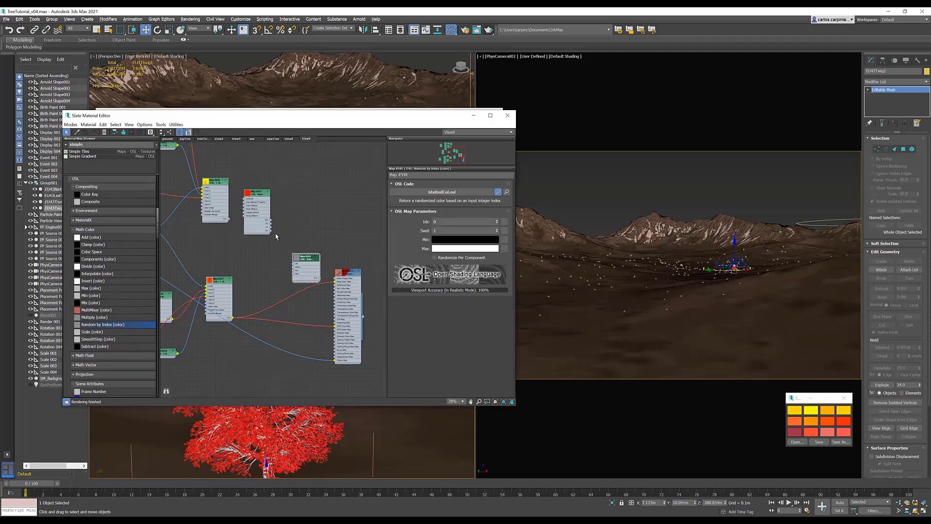
# Step: Wire the Named Attribute map's Int output to the Idx input of the Random by Index map
pyautogui.scroll(4, 267, 223)
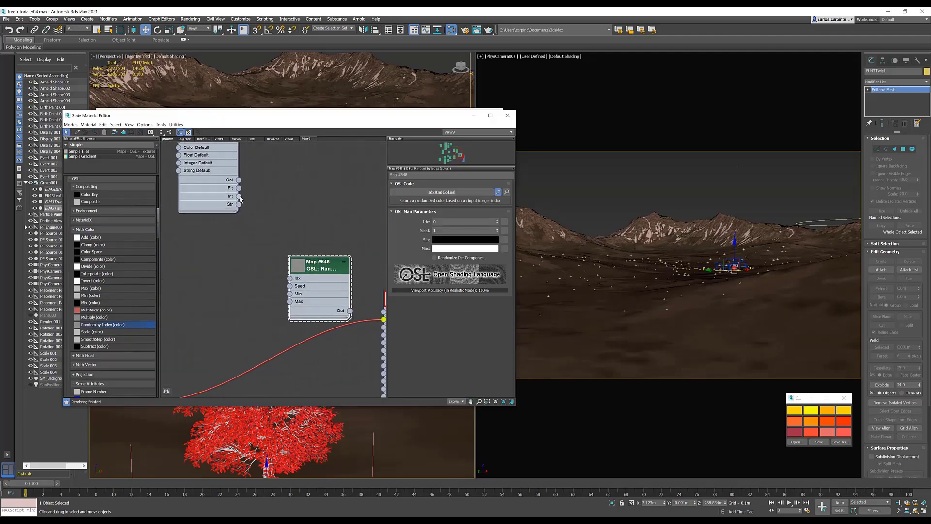
pyautogui.moveTo(241, 198); pyautogui.dragTo(290, 279)
pyautogui.scroll(-2, 272, 291)
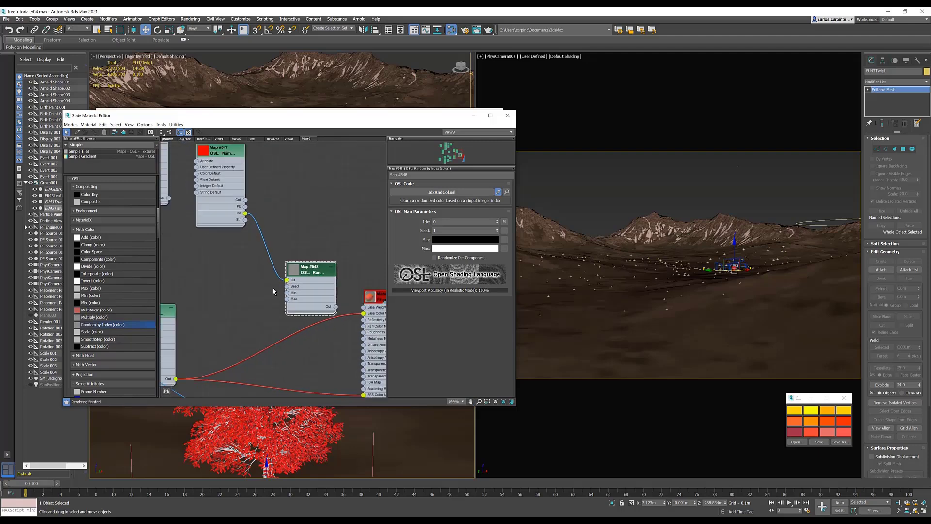
# Step: Wire the upper switcher's output to Min and the lower switcher's output to Max on the Random by Index map
pyautogui.moveTo(253, 280); pyautogui.dragTo(311, 278, button='middle')
pyautogui.moveTo(227, 153); pyautogui.dragTo(239, 230)
pyautogui.moveTo(235, 301); pyautogui.dragTo(341, 287)
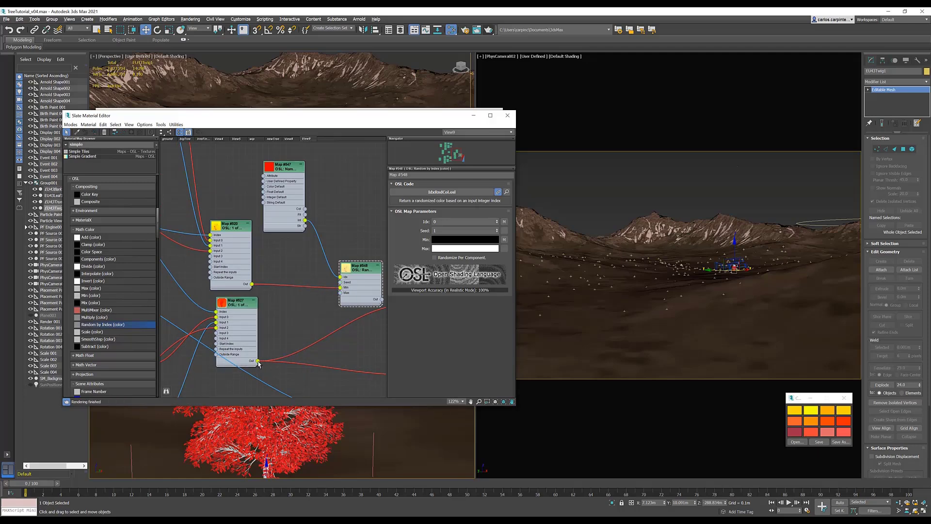
pyautogui.moveTo(258, 361); pyautogui.dragTo(340, 293)
# Step: Wire the Random by Index map's output to the Physical Material's Base Color Map and SSS Color Map, replacing the switcher connections
pyautogui.moveTo(344, 228); pyautogui.dragTo(203, 200, button='middle')
pyautogui.moveTo(282, 265); pyautogui.dragTo(318, 247)
pyautogui.moveTo(239, 273); pyautogui.dragTo(298, 262)
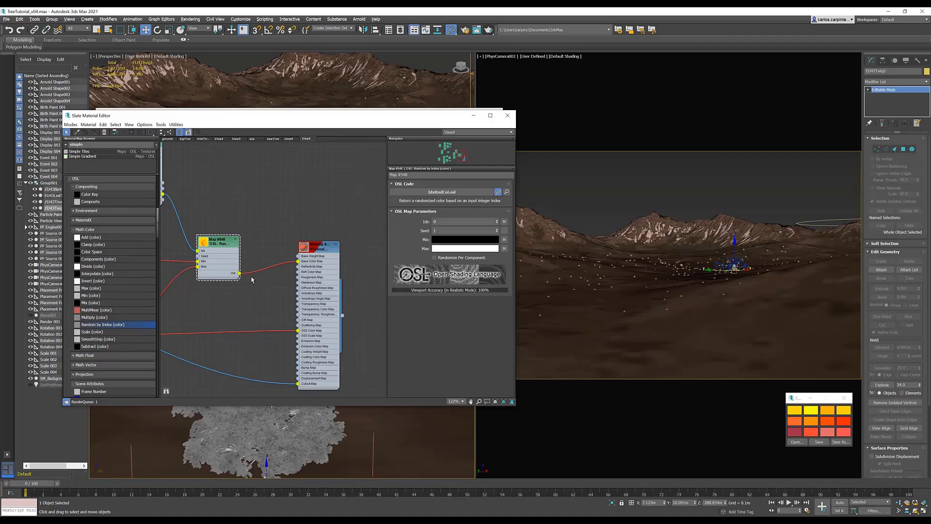
pyautogui.moveTo(240, 273); pyautogui.dragTo(298, 330)
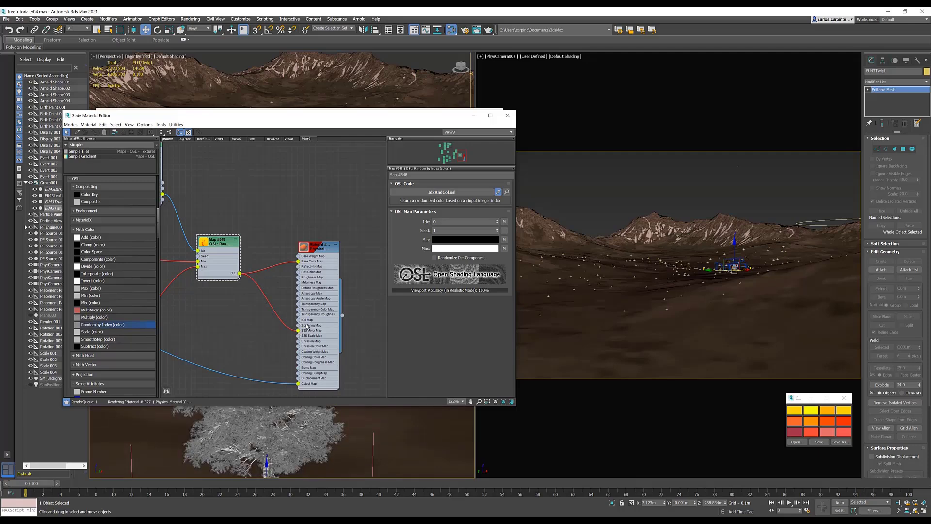
pyautogui.scroll(-2, 335, 189)
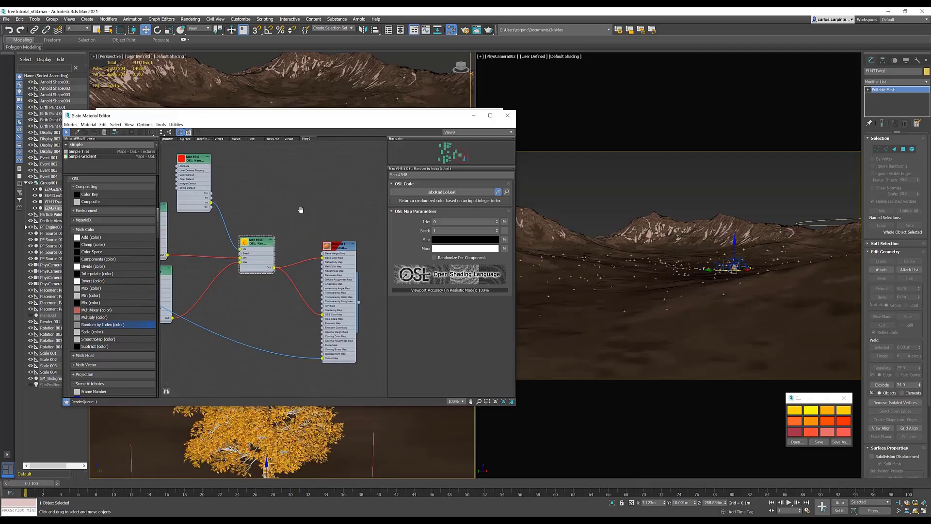
# Step: Set the view to render to Quad 4 - PhysCamera002 in the Arnold render setup and render the frame
pyautogui.moveTo(291, 115); pyautogui.dragTo(266, 154)
pyautogui.click(465, 29)
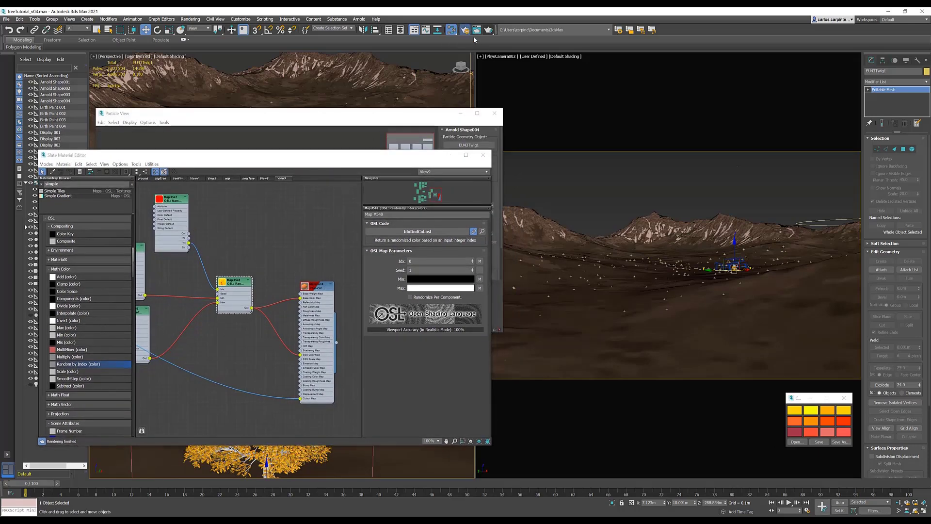
pyautogui.click(662, 132)
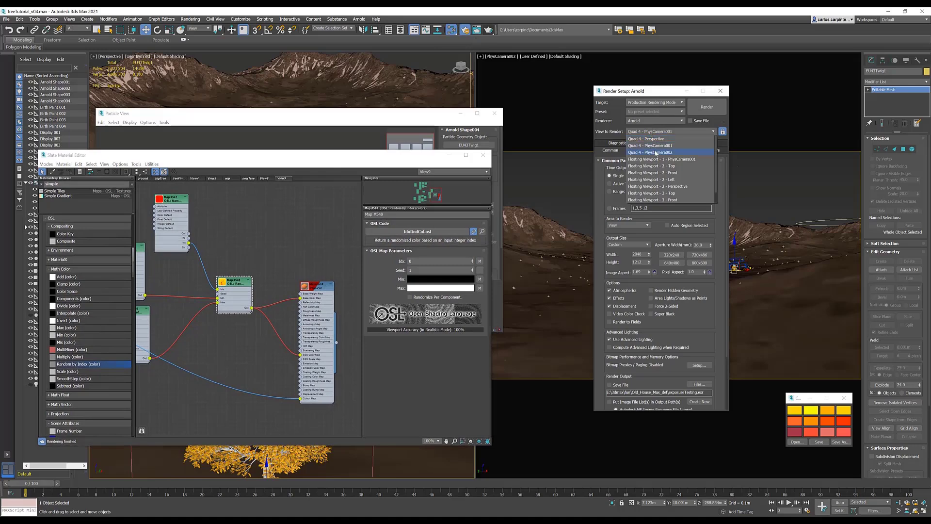
pyautogui.click(656, 152)
pyautogui.moveTo(648, 93); pyautogui.dragTo(575, 73)
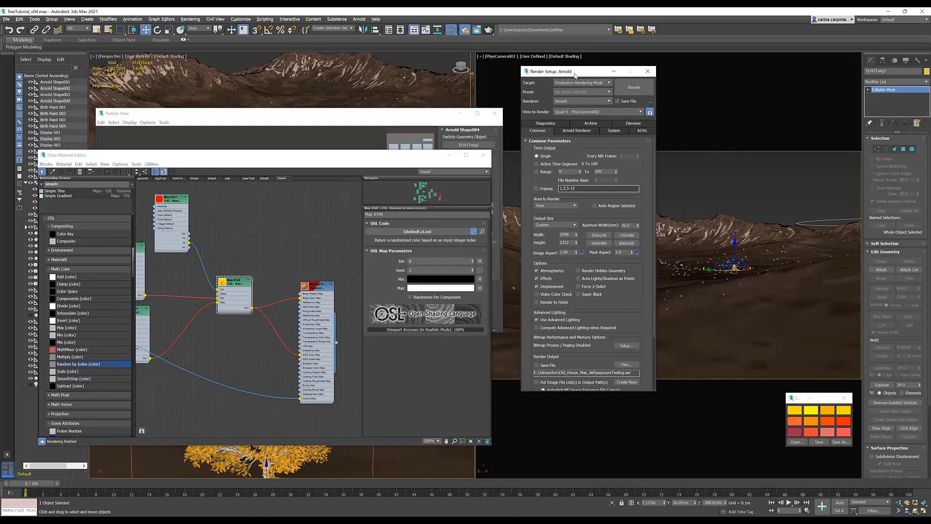
pyautogui.click(633, 88)
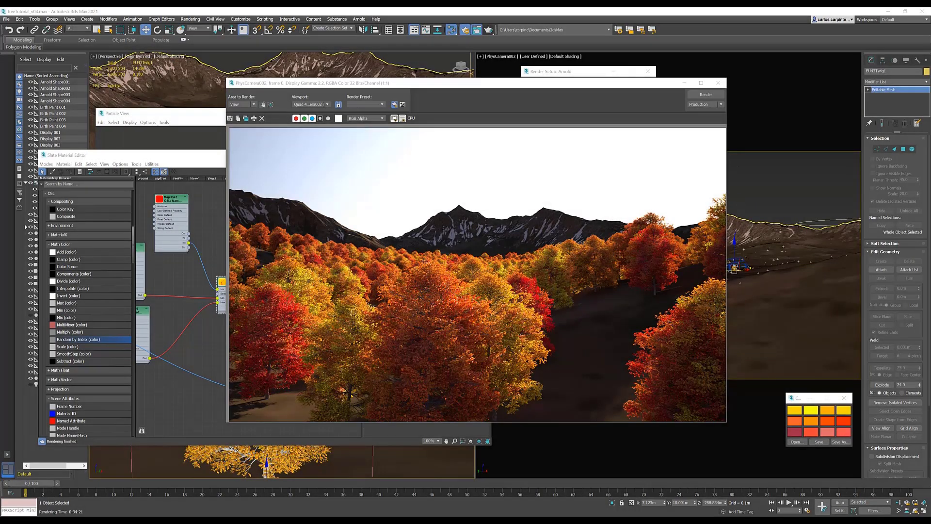